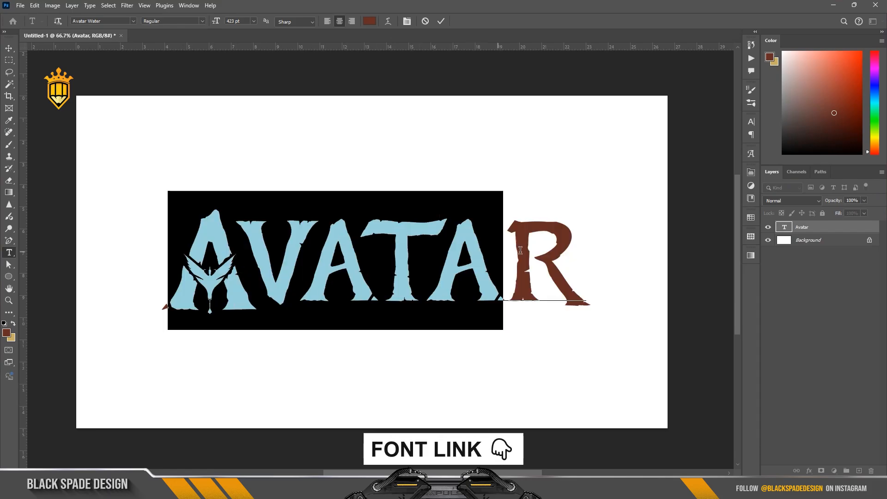
Deselect the AVATAR lettering and commit the text edit
click(555, 251)
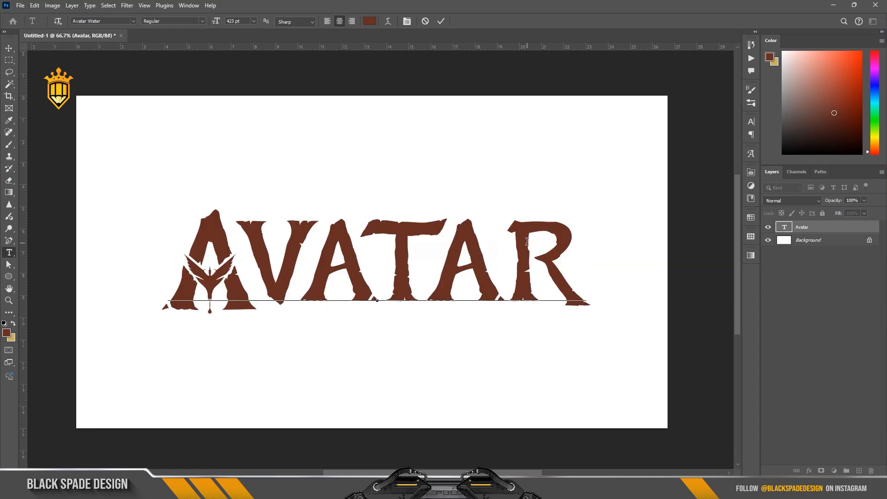
click(439, 22)
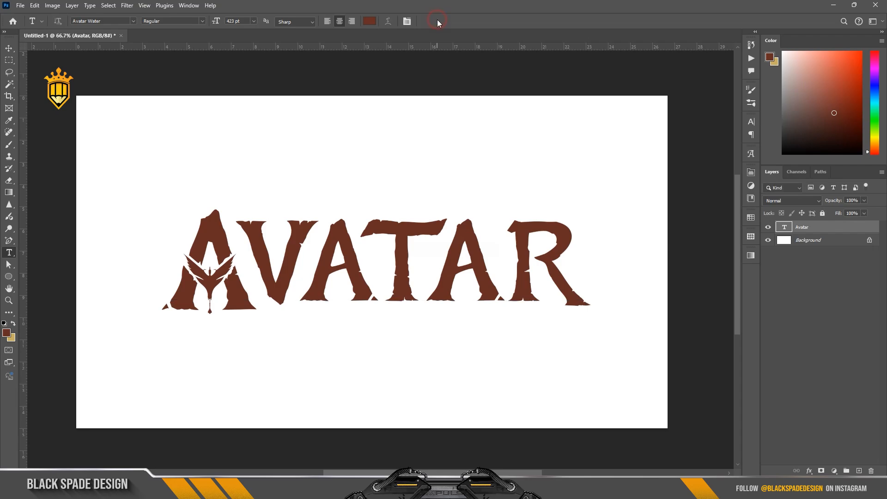
key(v)
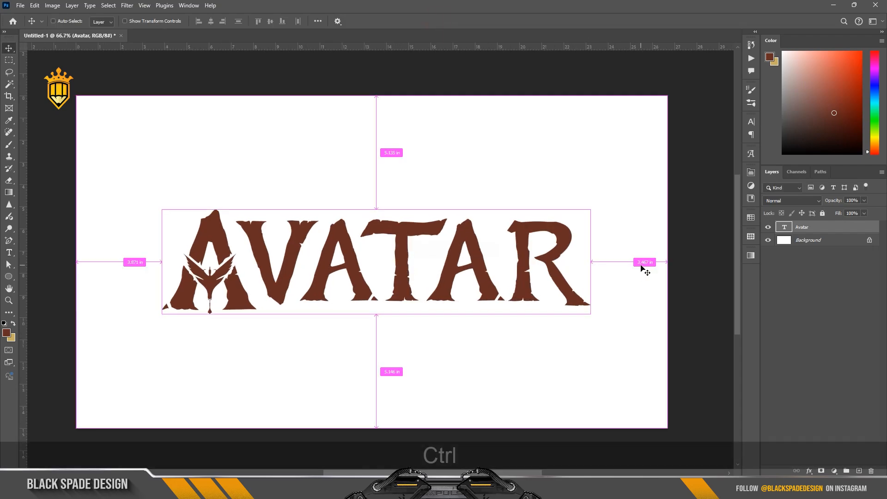
Duplicate the Avatar text layer, hiding the original, and convert the copy to a shape
key(ctrl+j)
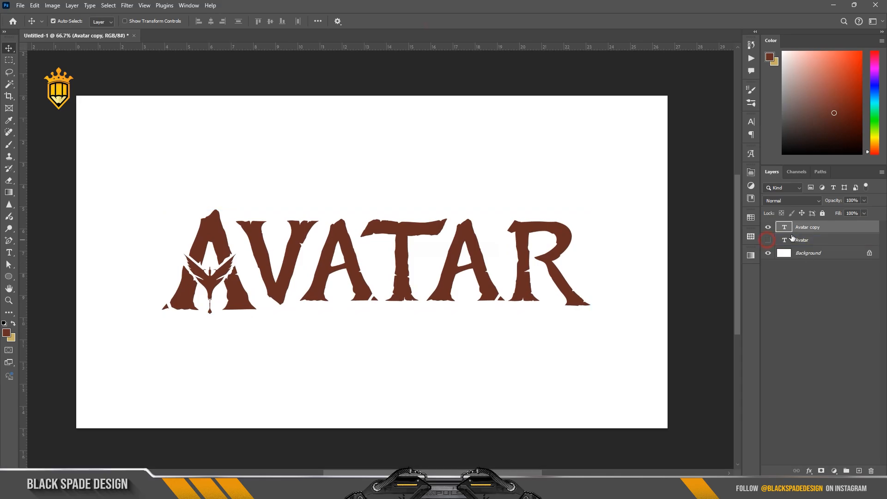
right_click(832, 228)
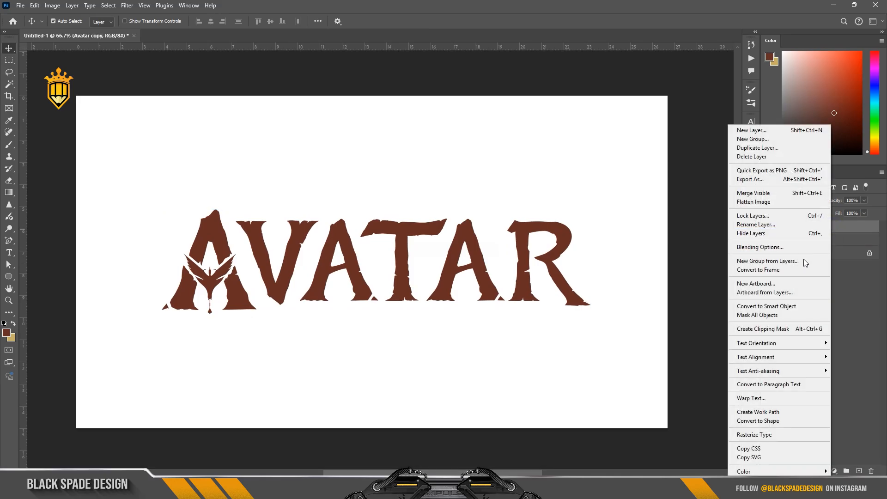
click(767, 421)
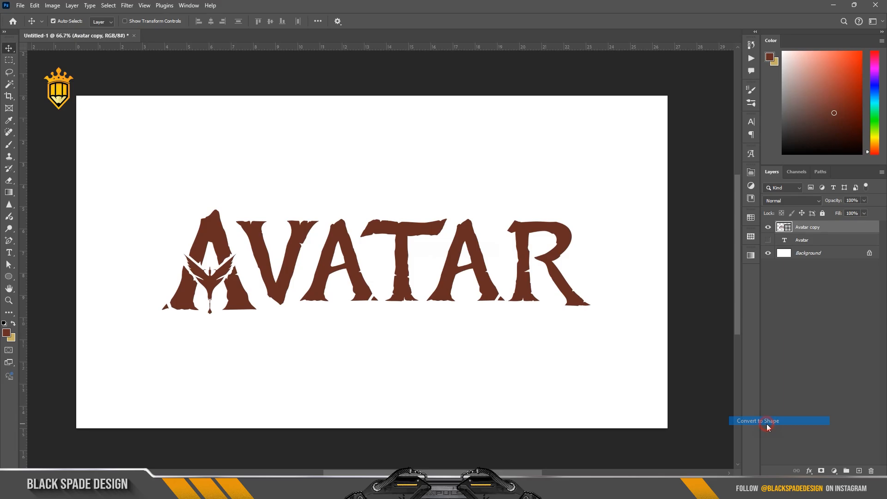
Nudge the right-hand anchor points of the small triangular fragment beside the first A's left foot toward the leg
drag(165, 293, 234, 312)
click(9, 267)
scroll(226, 292, up, 1)
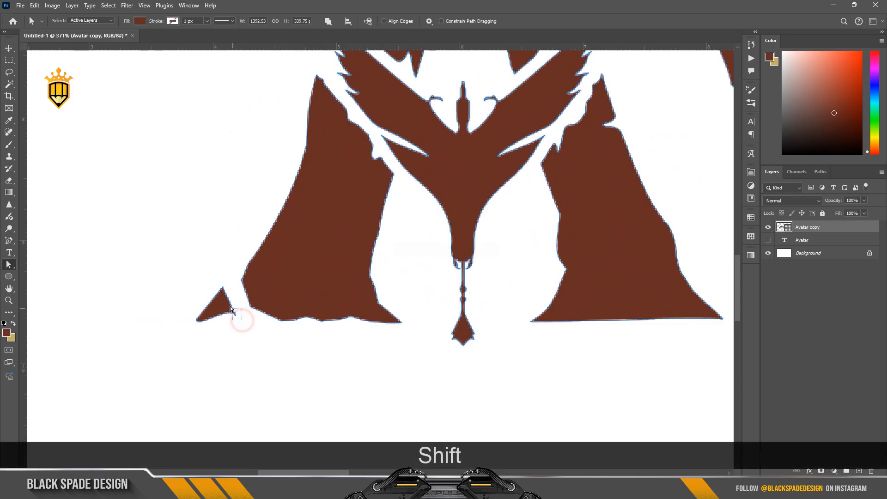
key(Right)
key(Right)
key(Right)
key(Right)
key(Right)
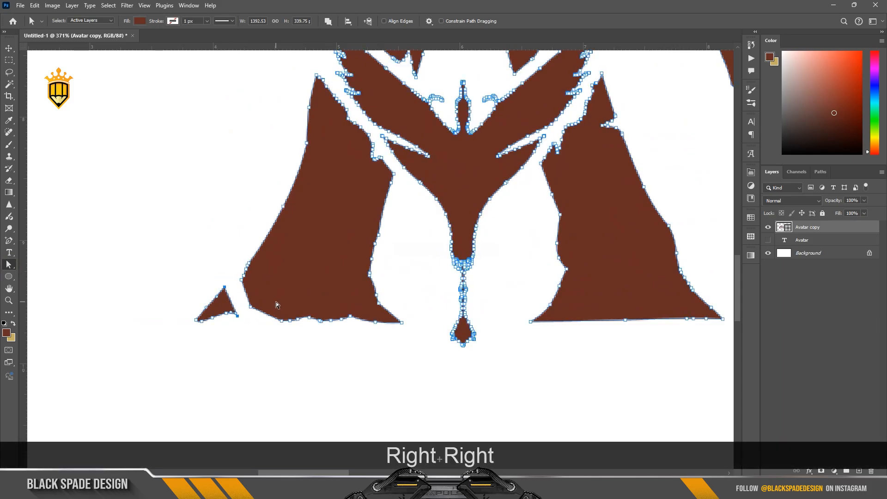
key(Right)
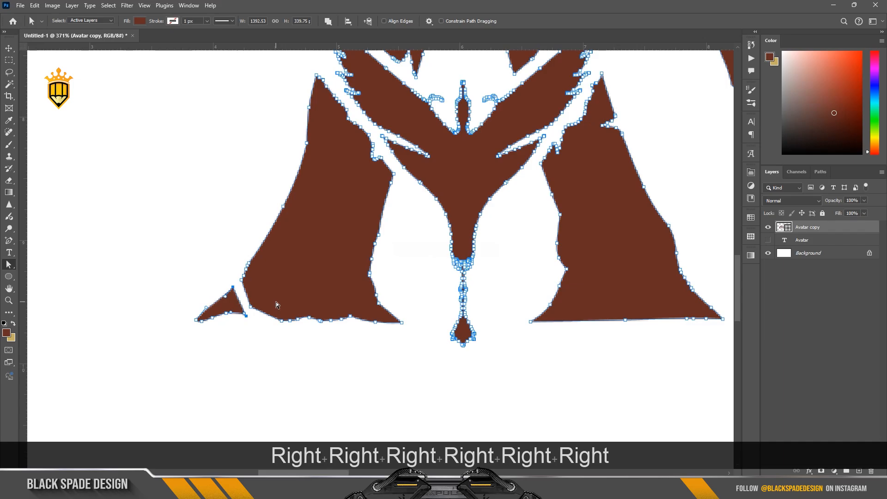
key(Up)
key(Right)
key(Up)
key(Right)
Nudge the same fragment's left-hand anchor points right and slightly up, making a more compact triangle against the first A's foot
drag(181, 307, 216, 331)
key(Right)
key(Right)
key(Right)
key(Up)
key(Up)
key(Right)
key(Right)
key(Right)
key(Right)
key(Up)
key(Up)
key(Right)
key(Right)
key(Right)
key(Right)
key(Right)
key(Up)
key(Right)
key(Right)
click(215, 332)
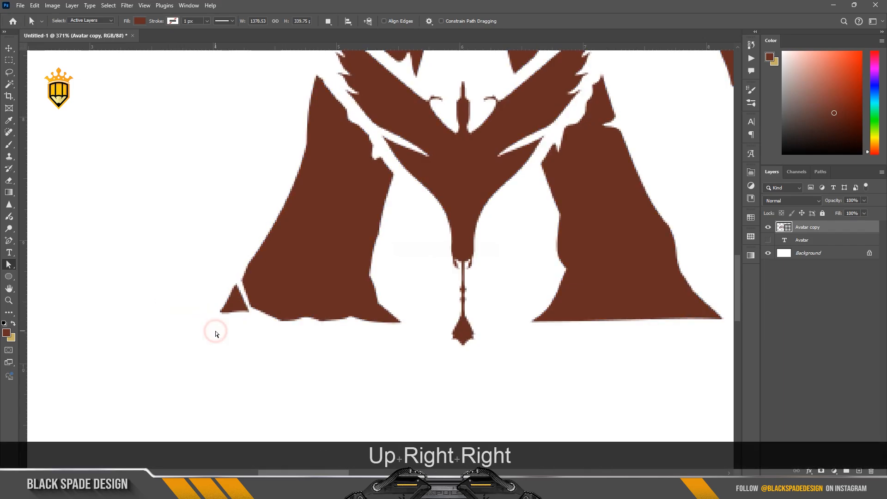
Smooth out the notches along the top edge of the V's right arm by repositioning their anchor points
scroll(215, 322, down, 4)
scroll(215, 312, down, 6)
scroll(311, 301, up, 3)
drag(420, 262, 290, 350)
scroll(315, 160, up, 8)
scroll(315, 160, up, 6)
click(325, 199)
drag(315, 160, 436, 197)
shift+click(327, 189)
shift+click(322, 188)
scroll(326, 183, down, 7)
scroll(436, 197, up, 7)
click(373, 242)
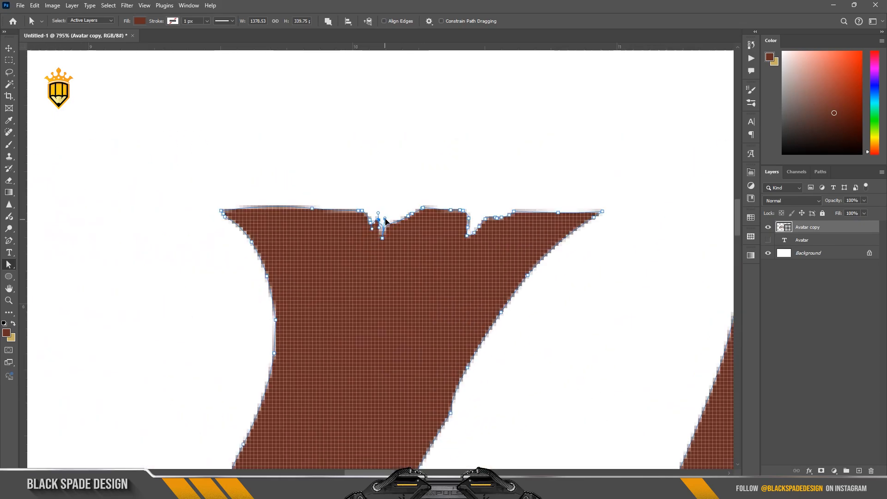
drag(409, 224, 356, 194)
scroll(345, 209, up, 2)
scroll(382, 201, down, 3)
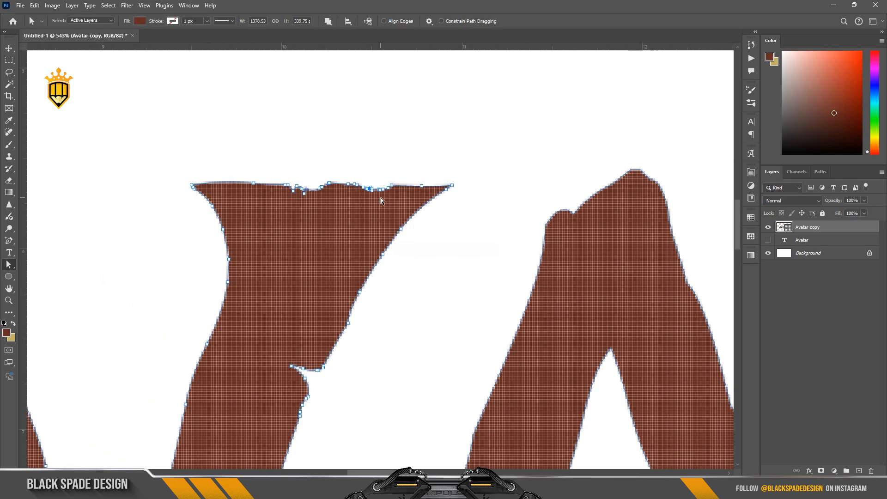
Fill the notch on the outer edge of the V's right stroke by moving its anchor points outward
scroll(316, 393, up, 3)
drag(282, 269, 294, 274)
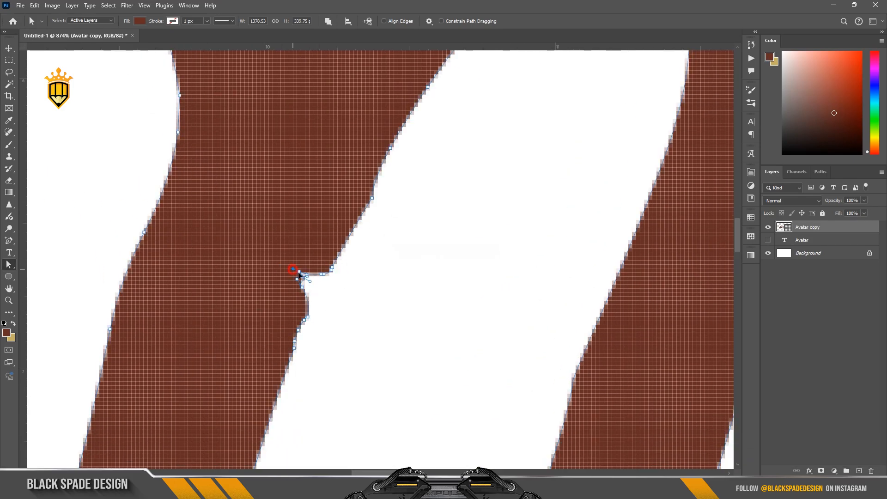
scroll(342, 303, down, 5)
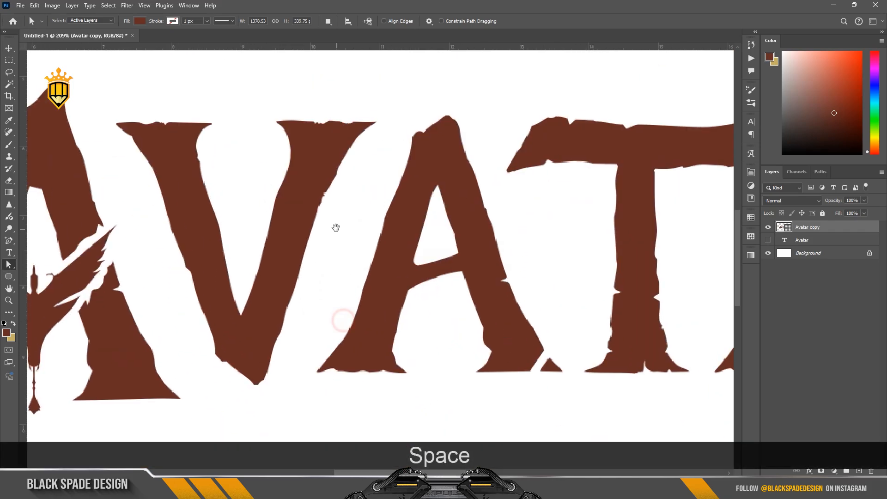
Shift the small triangular fragment beside the second A's right foot left into the leg and reshape its outer corner as the foot's tip
drag(335, 228, 307, 214)
scroll(466, 355, down, 3)
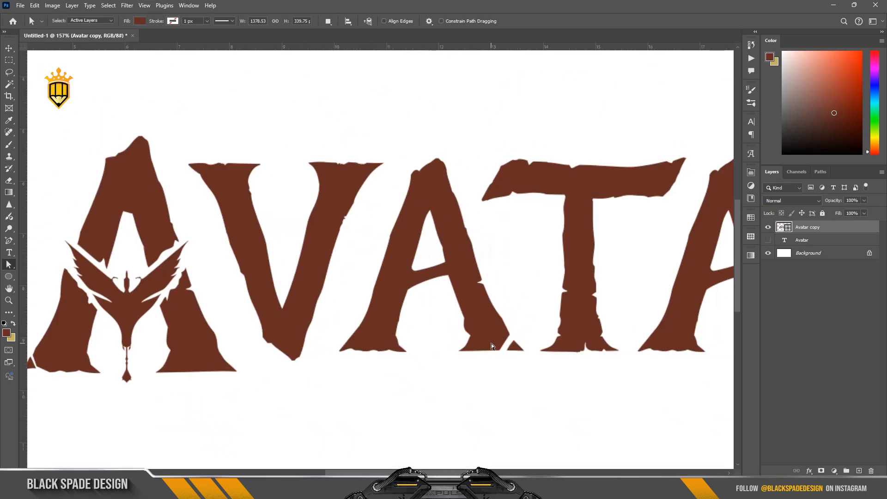
scroll(491, 343, up, 5)
drag(490, 365, 461, 359)
scroll(460, 360, down, 1)
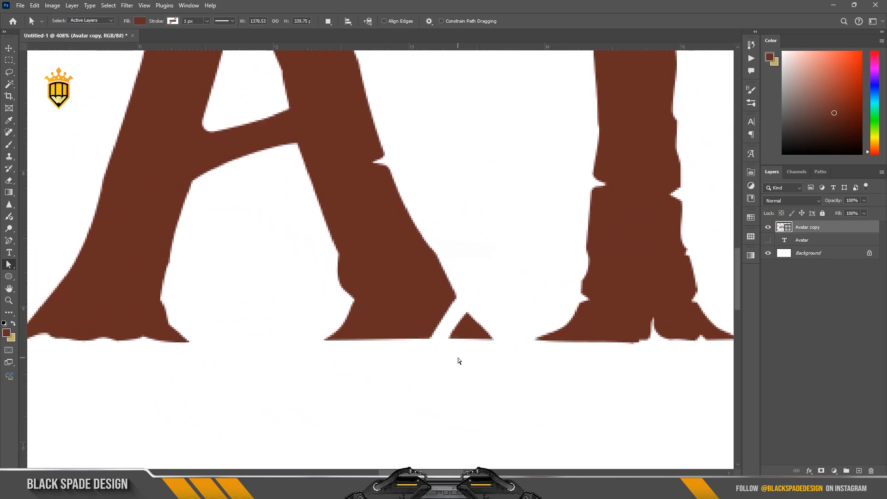
scroll(459, 361, up, 3)
drag(513, 351, 447, 293)
click(501, 348)
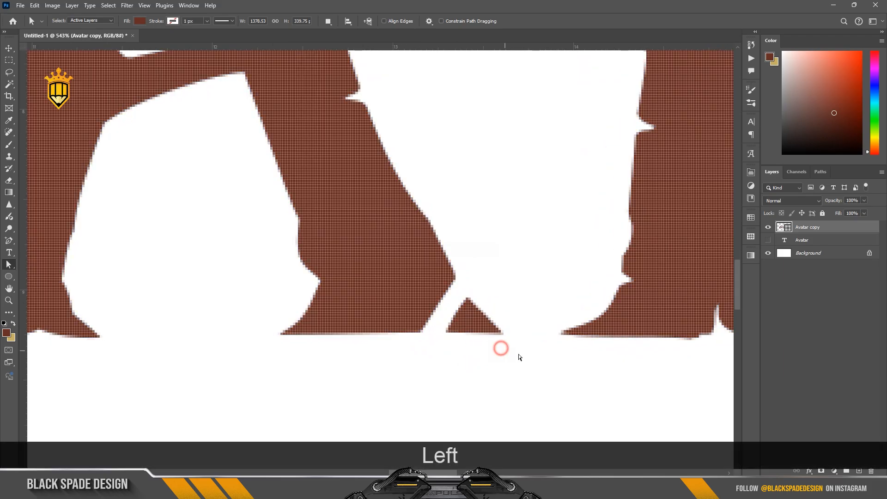
drag(518, 355, 444, 293)
key(Left)
key(Left)
key(Left)
key(Left)
key(Left)
key(Left)
key(Left)
key(Left)
key(Left)
key(Left)
click(443, 320)
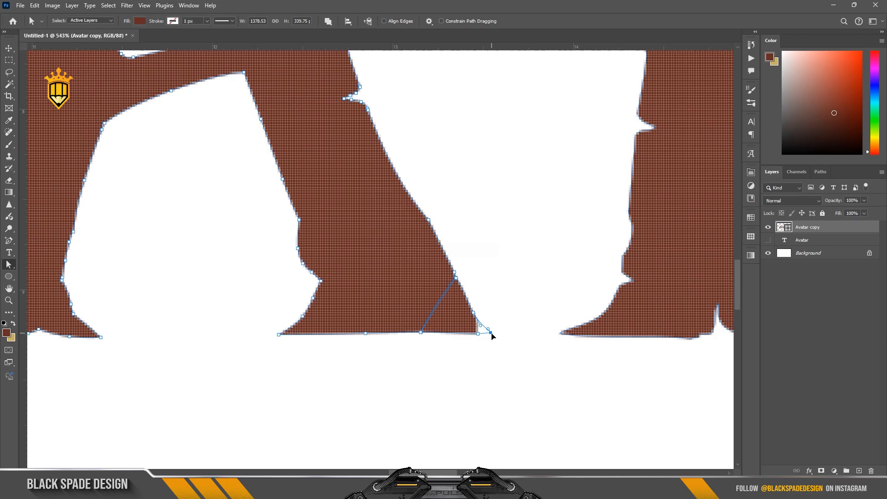
Delete the anchor point forming the bump on the inner edge of the second A's right leg
scroll(421, 368, down, 5)
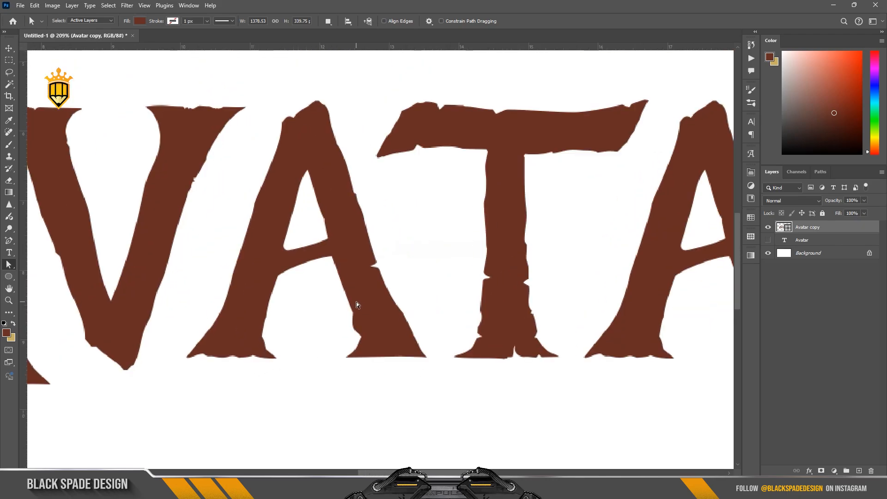
scroll(356, 301, up, 4)
click(348, 316)
key(Delete)
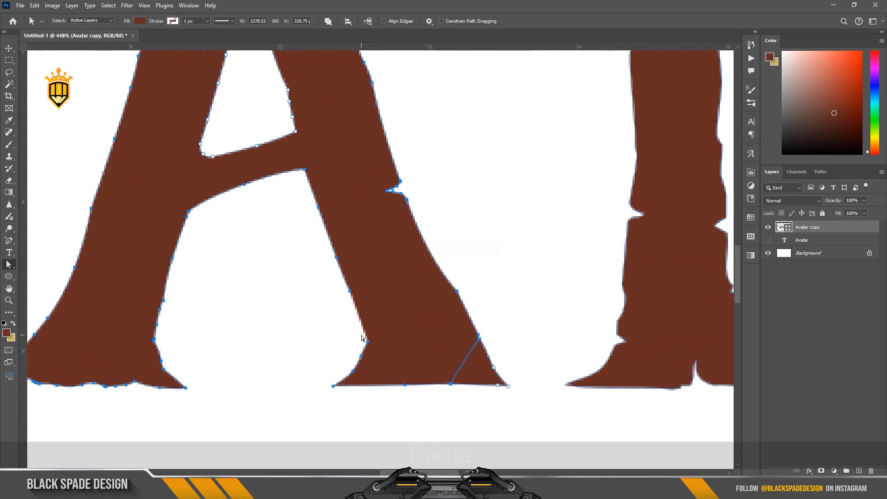
scroll(364, 339, down, 3)
scroll(392, 407, up, 2)
key(space)
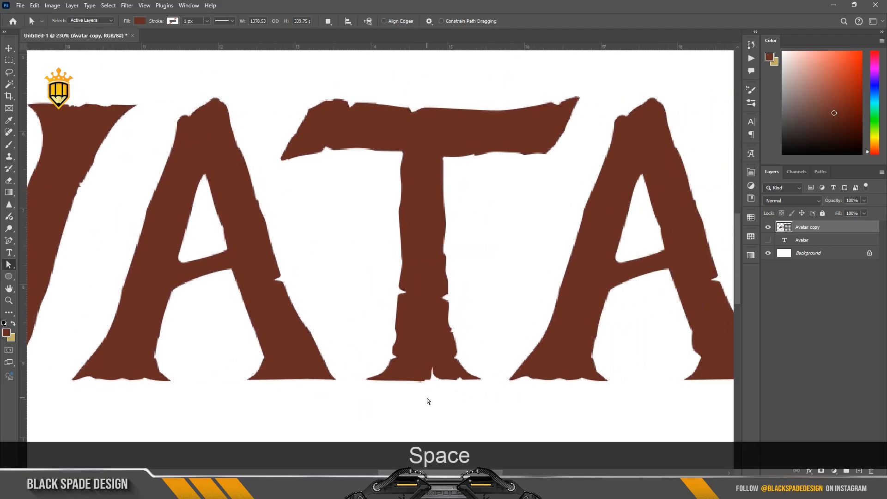
scroll(433, 396, up, 3)
click(432, 362)
key(Delete)
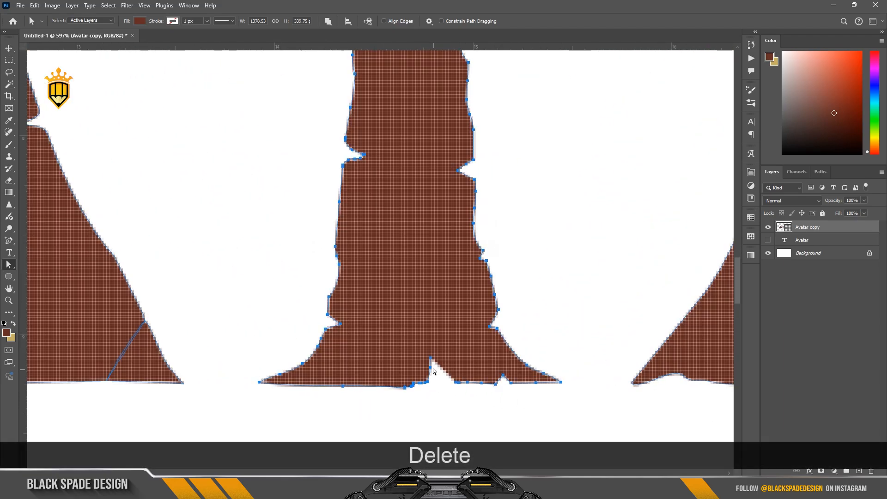
scroll(433, 365, up, 1)
key(ctrl+z)
Close the notches in the base of the T by pulling their anchor points down to the baseline
drag(433, 371, 436, 391)
drag(526, 379, 525, 388)
scroll(500, 416, down, 3)
Reduce the notch on the left side of the T's stem by moving its anchor points outward
key(space)
drag(542, 297, 505, 352)
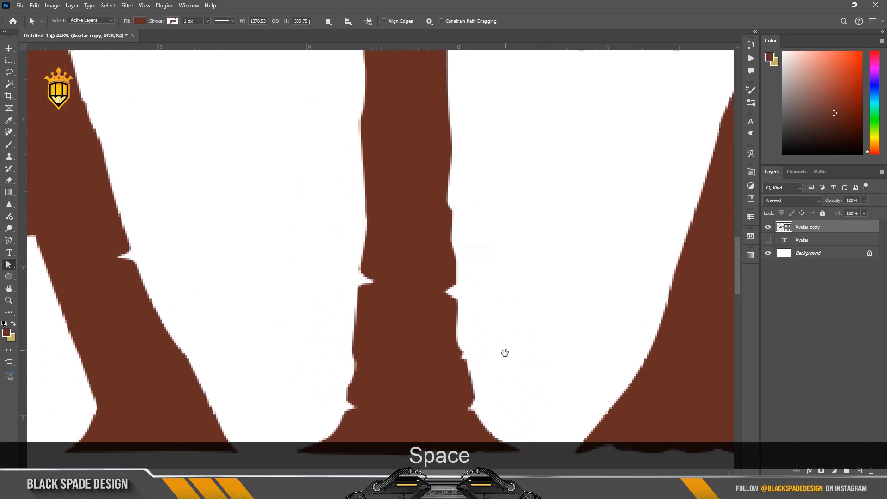
scroll(368, 283, up, 3)
drag(369, 283, 354, 283)
scroll(360, 289, up, 2)
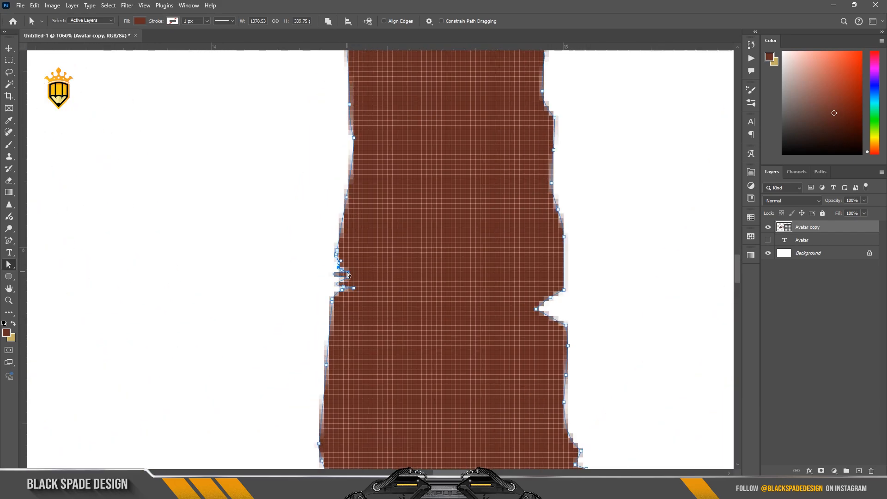
Nudge the small triangular fragment beside the last A's right foot left until it nearly meets the leg
scroll(343, 294, down, 5)
key(space)
drag(458, 344, 327, 323)
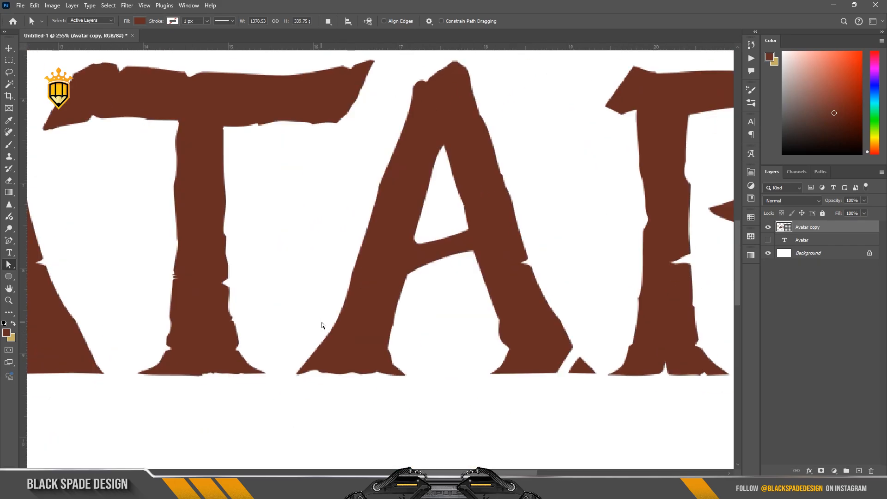
scroll(323, 323, down, 2)
scroll(481, 324, up, 5)
click(439, 343)
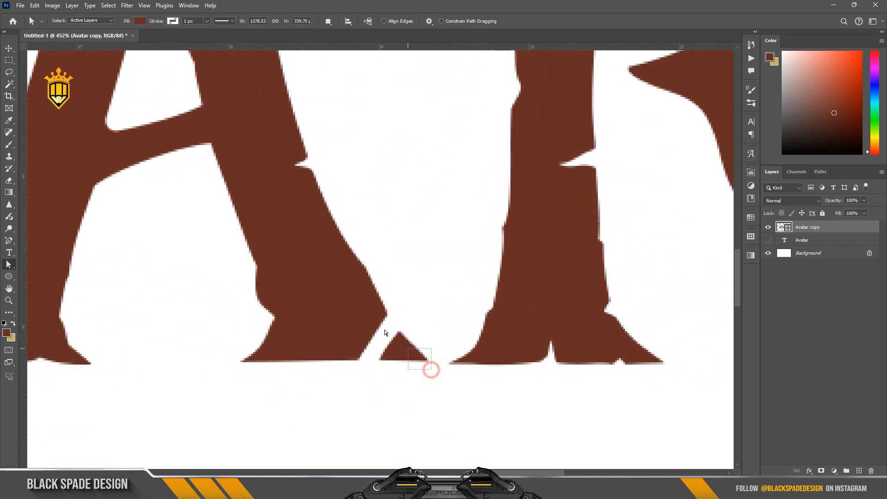
key(Left)
key(Left)
key(Left)
key(Left)
key(Left)
key(Left)
key(Left)
scroll(408, 329, up, 1)
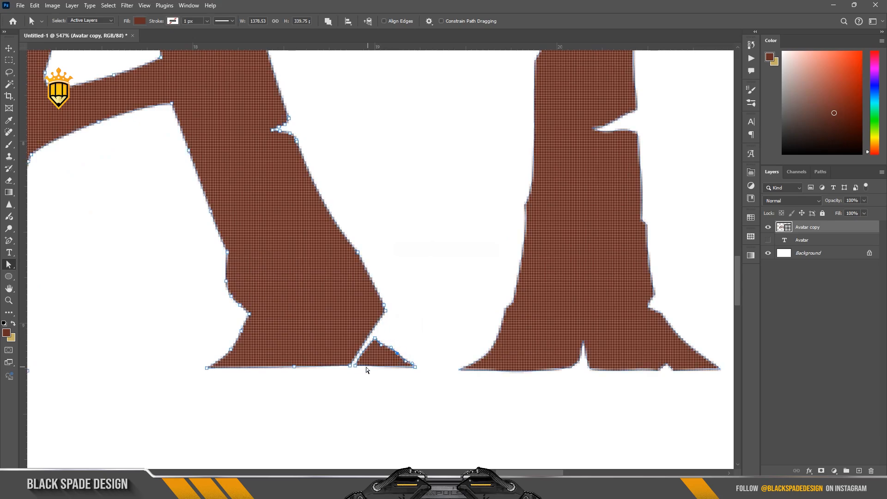
Stretch the lower corner of the R's upper-left serif down and outward into a sharp point
scroll(428, 340, down, 4)
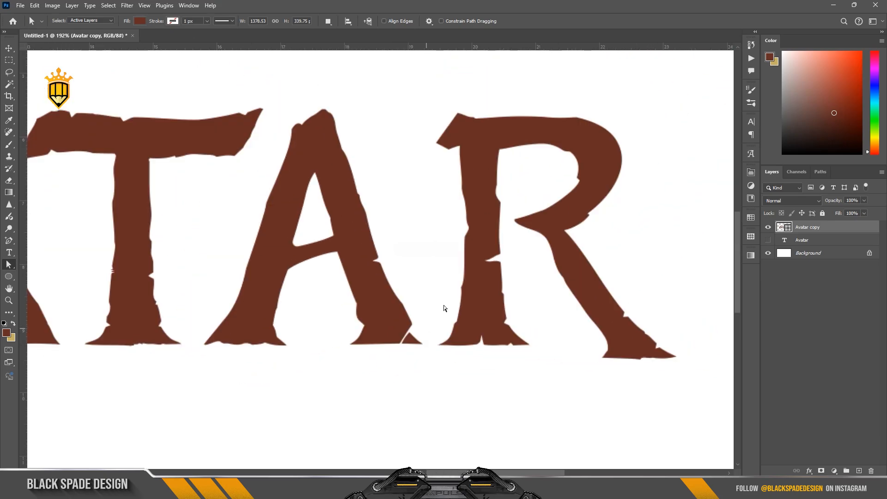
scroll(445, 306, up, 3)
click(454, 122)
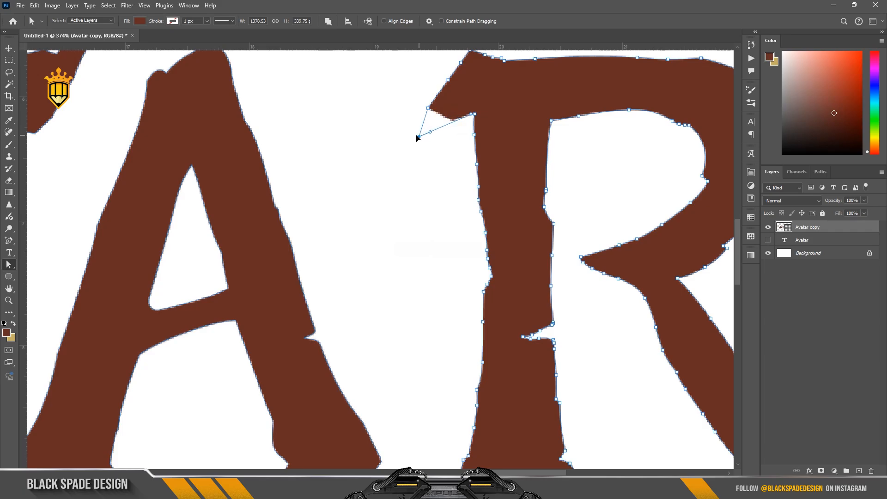
drag(410, 136, 410, 137)
Fill the deep notch on the right side of the R's stem by moving its anchor points out to the edge
scroll(422, 164, down, 5)
scroll(484, 296, up, 8)
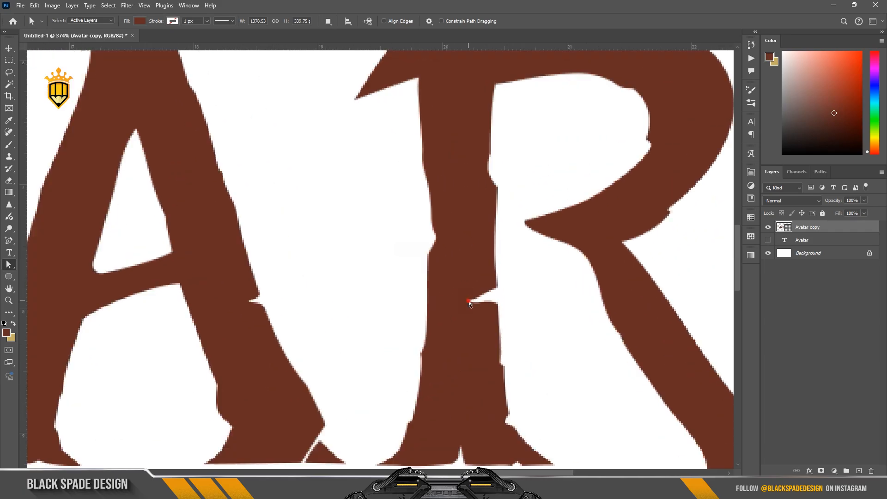
click(488, 303)
shift+click(478, 301)
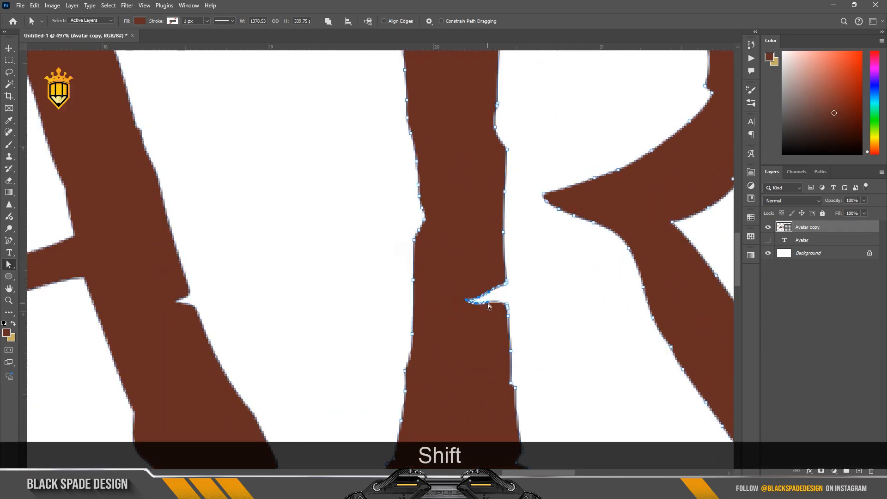
drag(470, 302, 488, 301)
scroll(488, 301, up, 3)
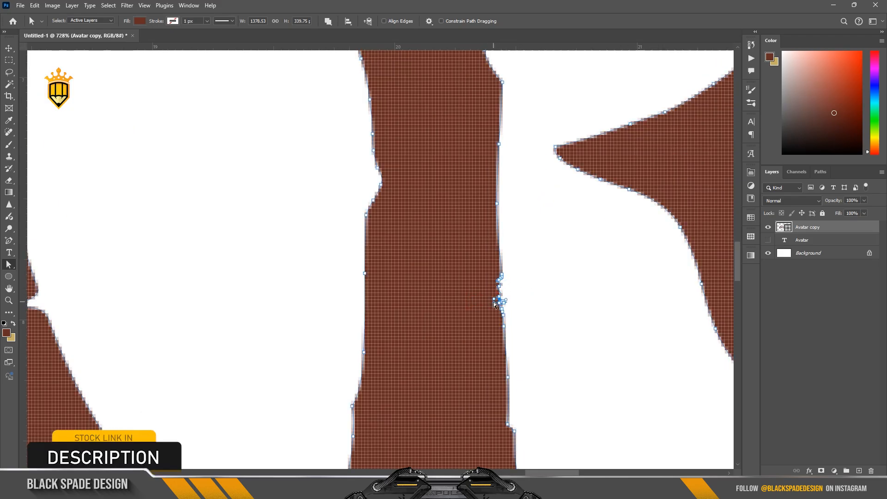
Close the notch on the outer edge of the last A's right leg by moving its anchor points outward
scroll(499, 301, down, 5)
drag(637, 301, 532, 281)
scroll(493, 301, down, 8)
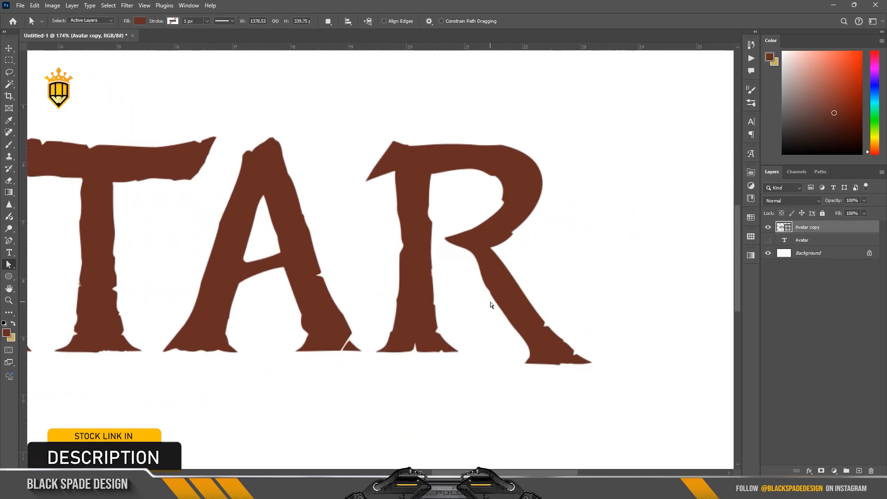
drag(333, 281, 429, 282)
scroll(437, 281, up, 12)
click(559, 295)
scroll(559, 296, up, 4)
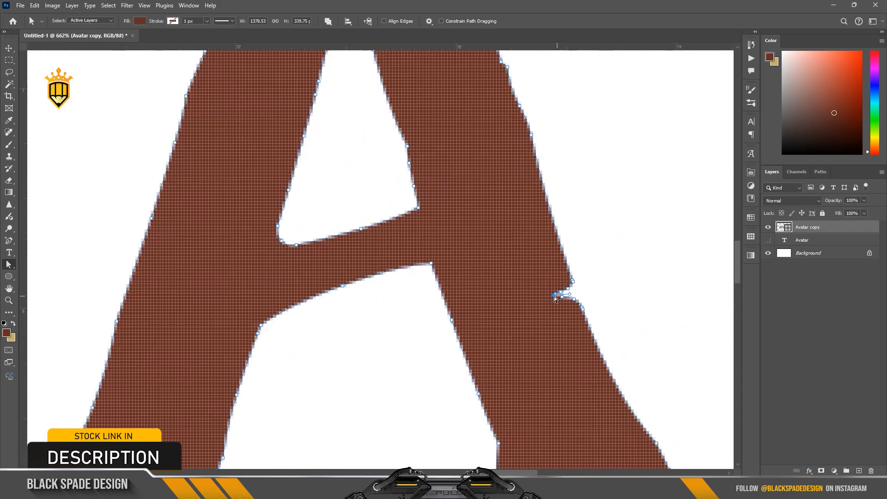
click(596, 301)
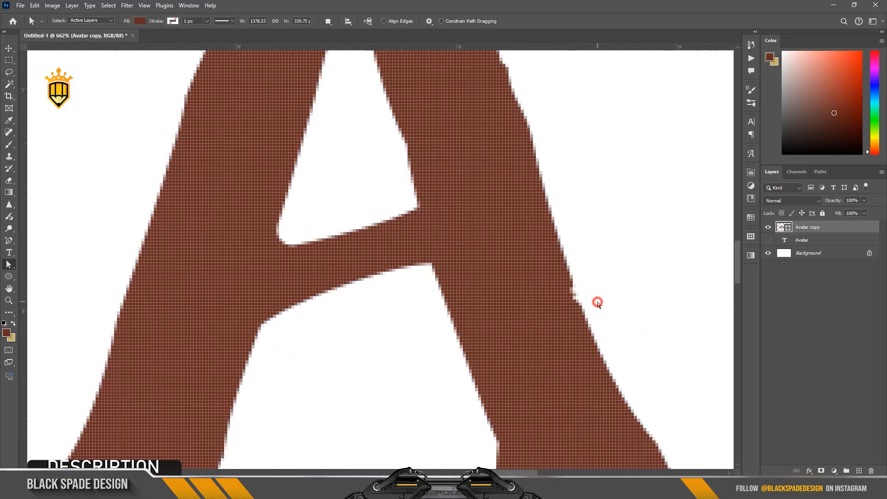
Smooth the small jagged notch on the left edge of the T's stem by moving its anchor points
scroll(509, 285, down, 10)
scroll(370, 286, up, 10)
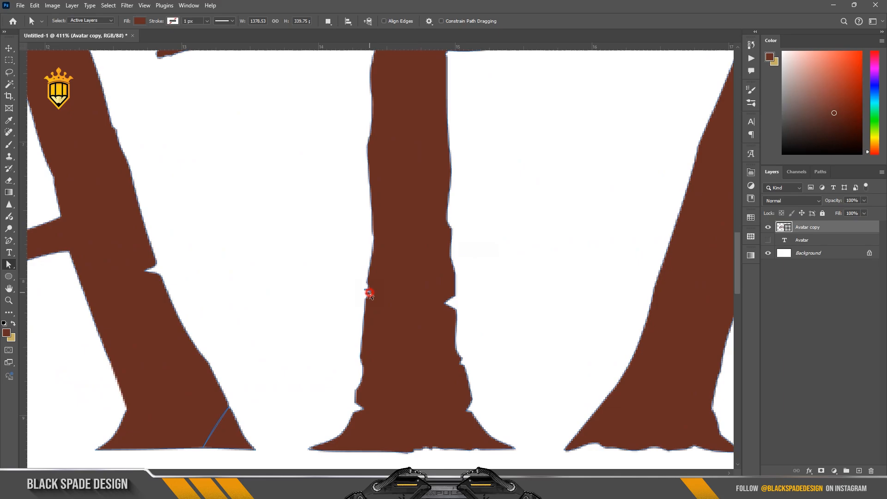
click(378, 299)
scroll(368, 297, up, 3)
key(ctrl+z)
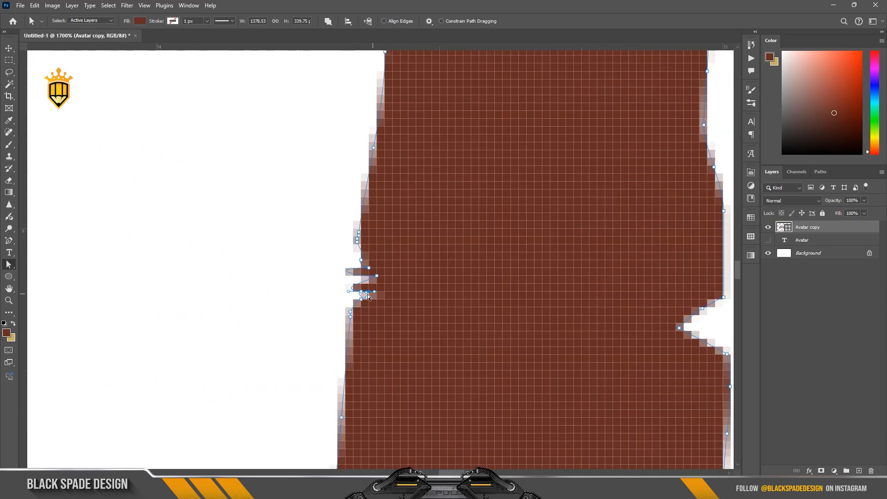
drag(380, 280, 342, 276)
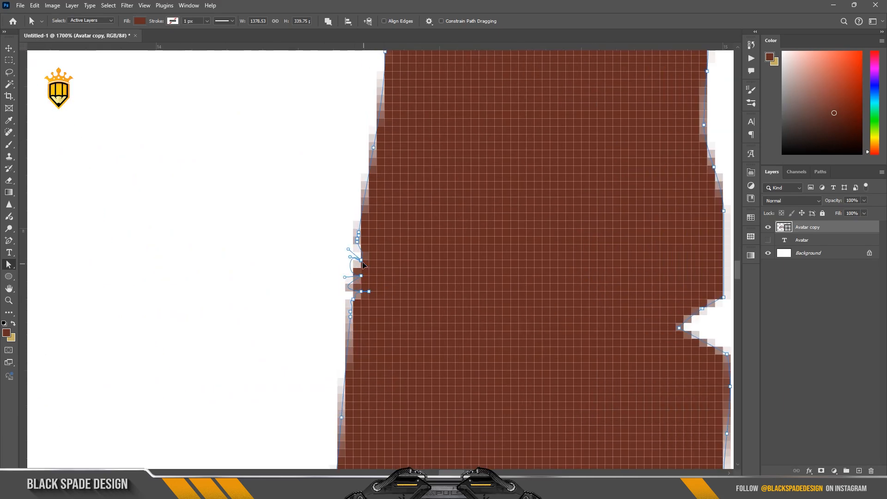
scroll(352, 259, down, 8)
scroll(324, 254, up, 5)
click(375, 268)
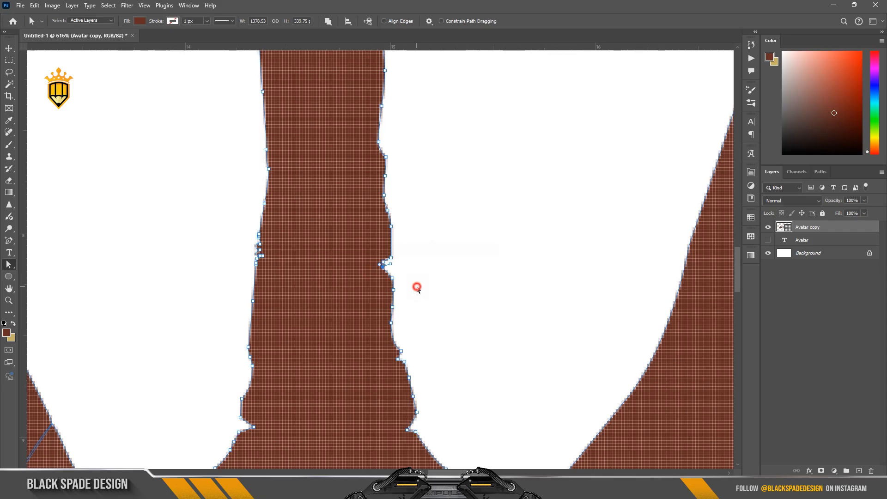
Delete the stray anchor point at the jagged nick on the V's outer right edge and deselect the path
scroll(417, 288, down, 4)
scroll(197, 206, up, 7)
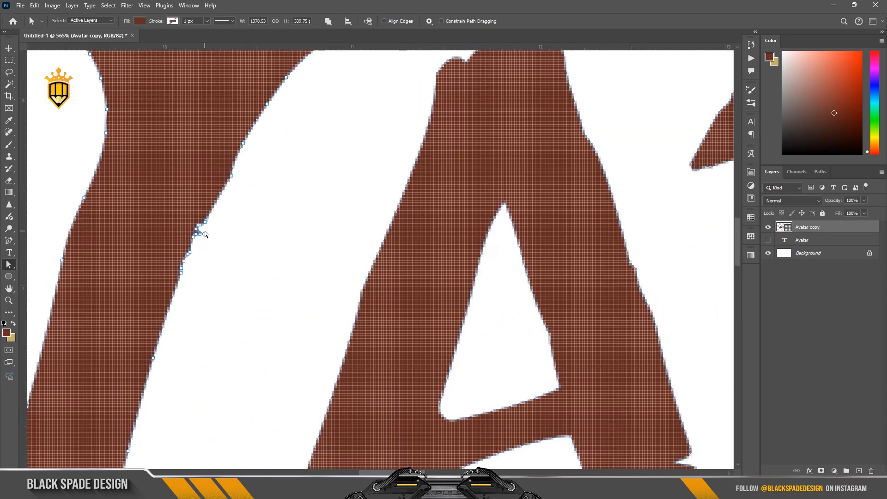
key(Delete)
scroll(208, 258, down, 8)
key(space)
scroll(254, 237, up, 4)
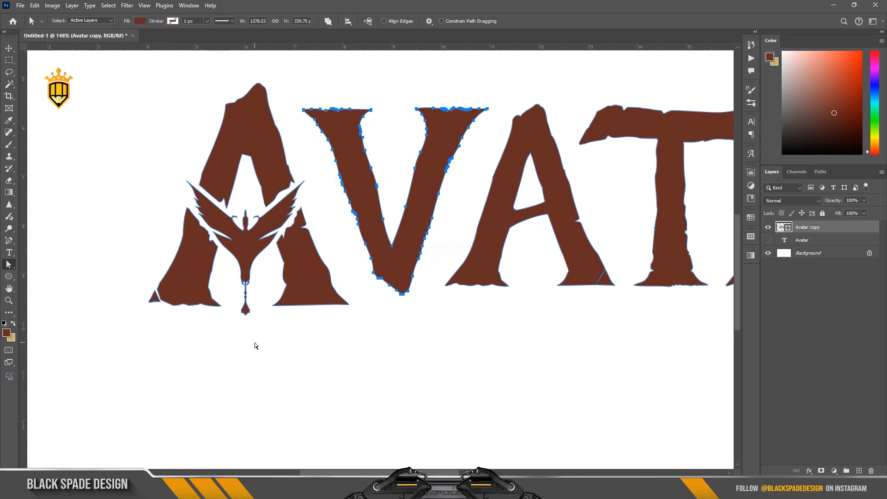
click(254, 346)
Add a new empty layer directly above the hidden Avatar text layer
click(830, 241)
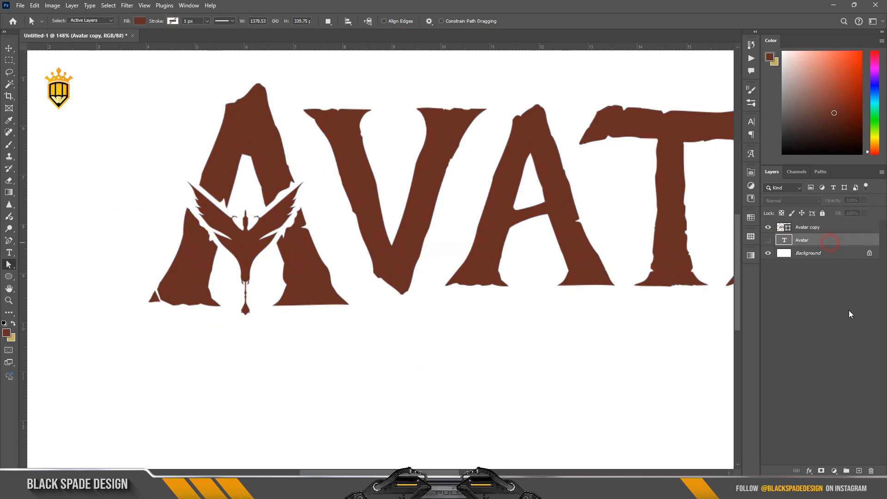
click(858, 471)
scroll(264, 323, up, 4)
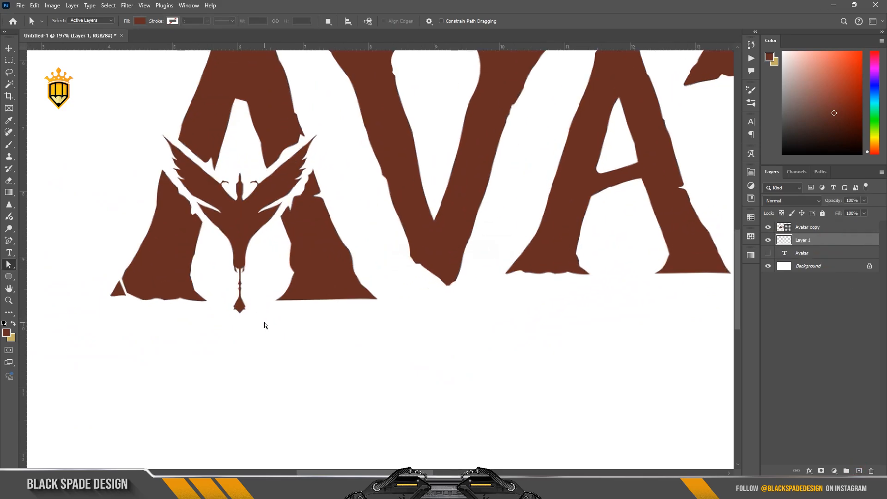
scroll(297, 315, down, 2)
Draw a thin, curved sliver path with the Pen tool under the inner corner of the first A's right foot
key(p)
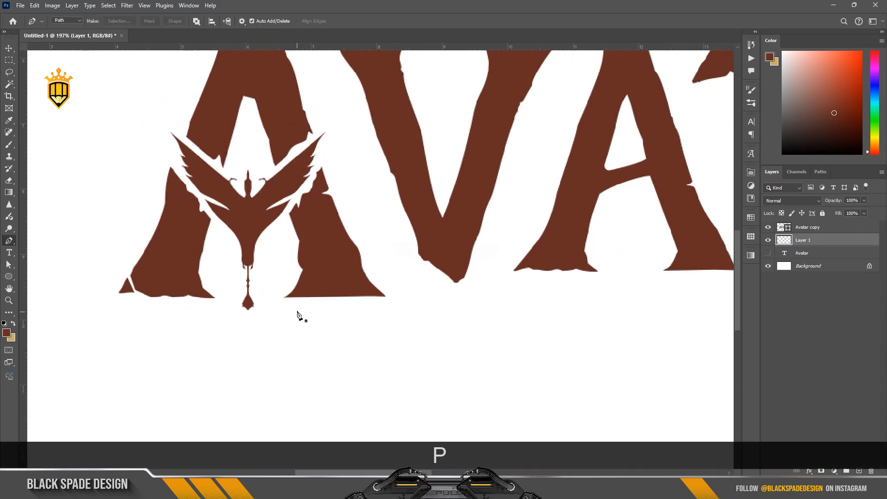
scroll(298, 310, up, 1)
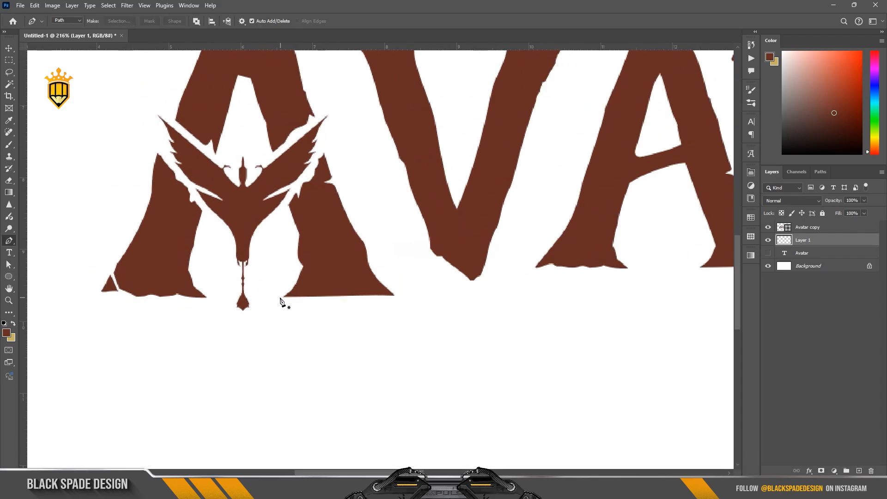
key(ctrl+z)
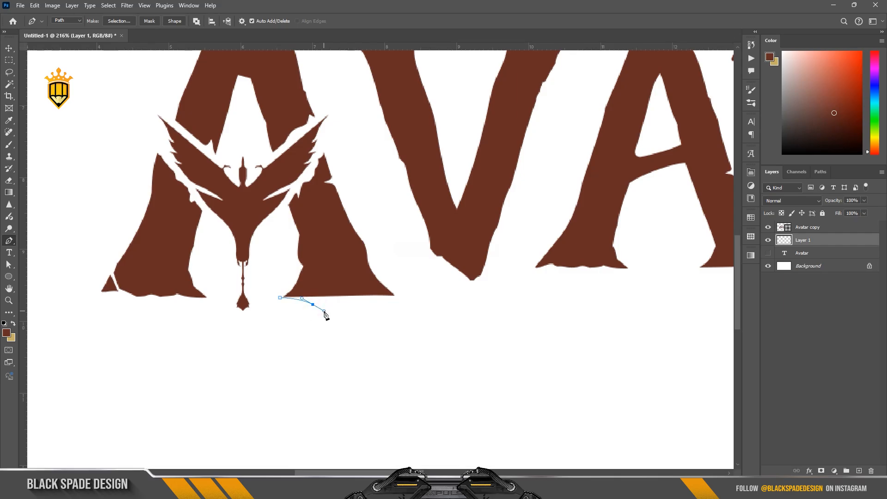
scroll(325, 313, up, 4)
key(ctrl+z)
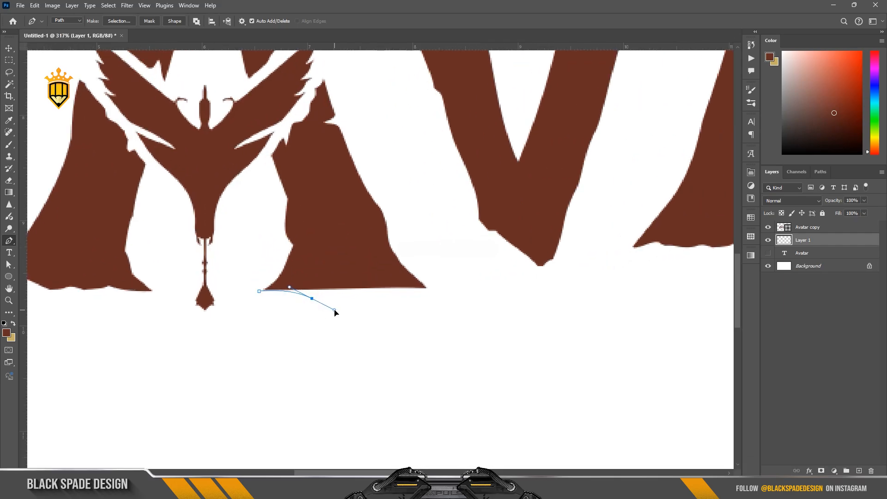
drag(311, 298, 287, 290)
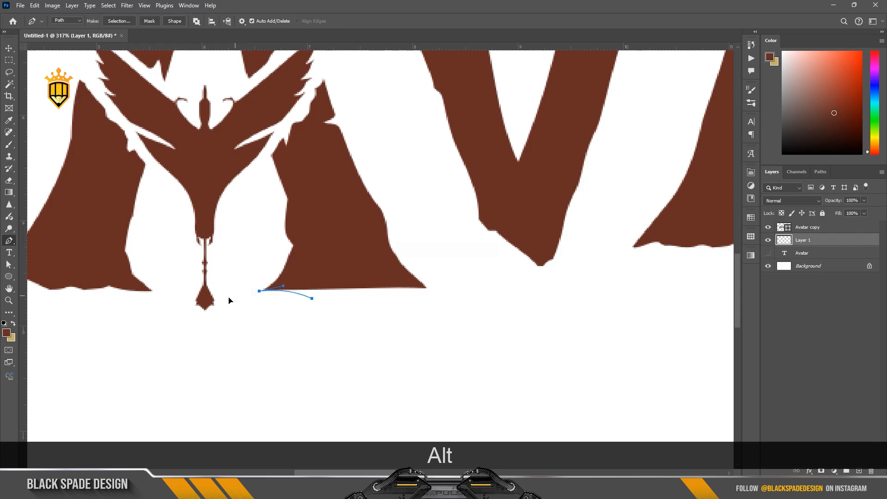
drag(229, 297, 221, 299)
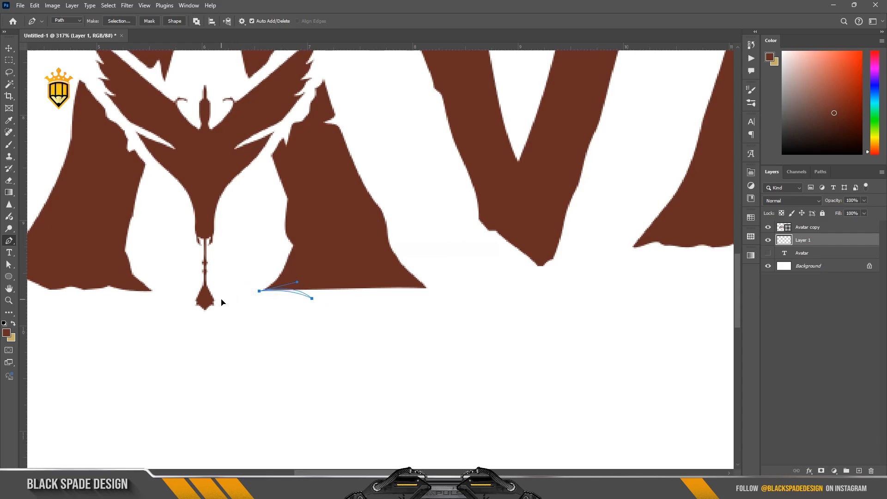
Convert the sliver path to a selection with 0 px feather, fill it with the letters' reddish brown, and deselect
right_click(296, 295)
click(339, 125)
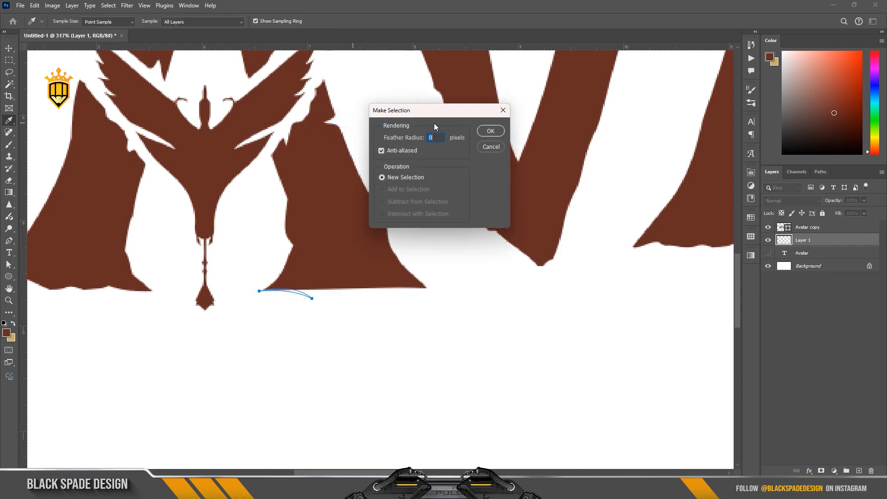
click(490, 131)
click(6, 333)
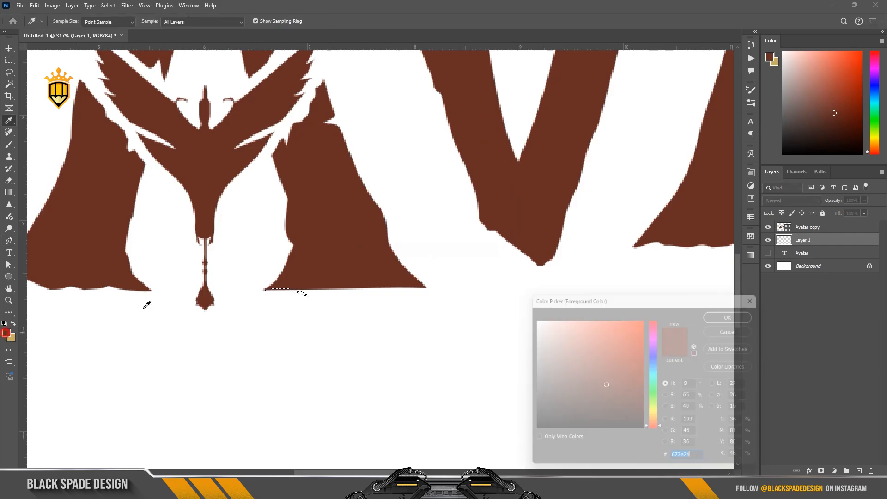
click(739, 311)
key(x)
key(ctrl+BackSpace)
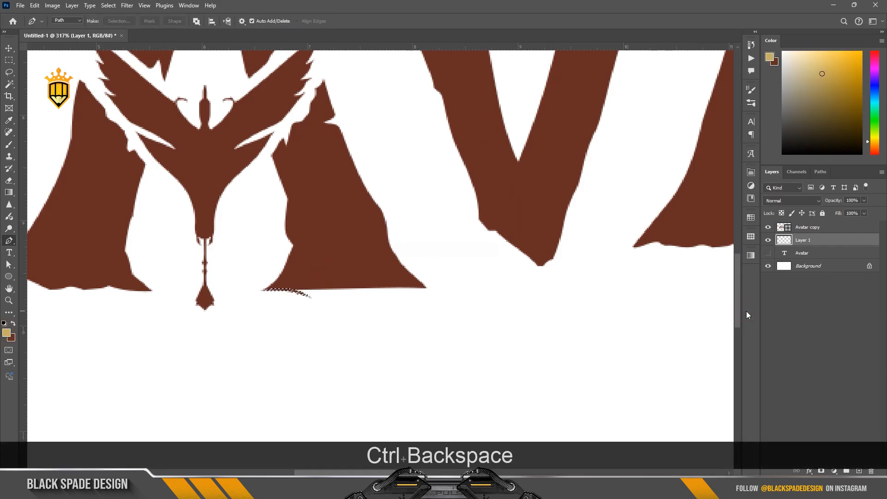
key(ctrl+d)
Nudge the filled sliver left so its tip extends past the inner corner of the first A's right foot
key(v)
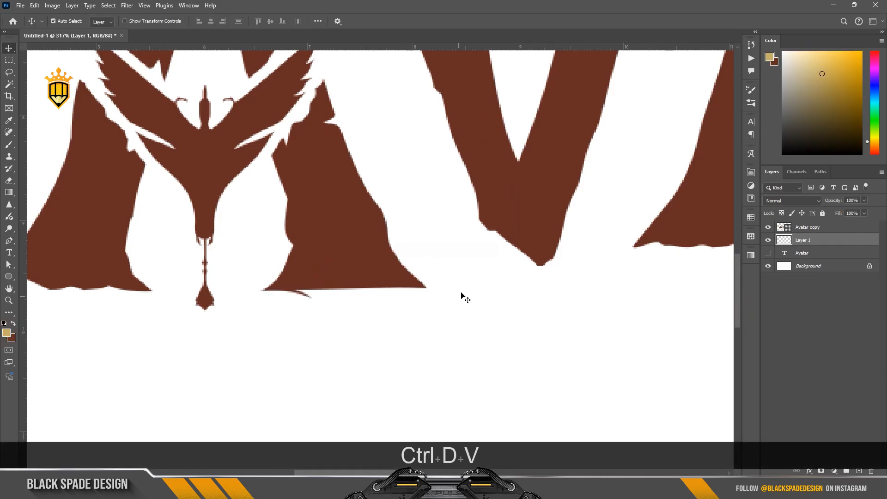
key(Left)
key(Left)
key(Left)
key(Left)
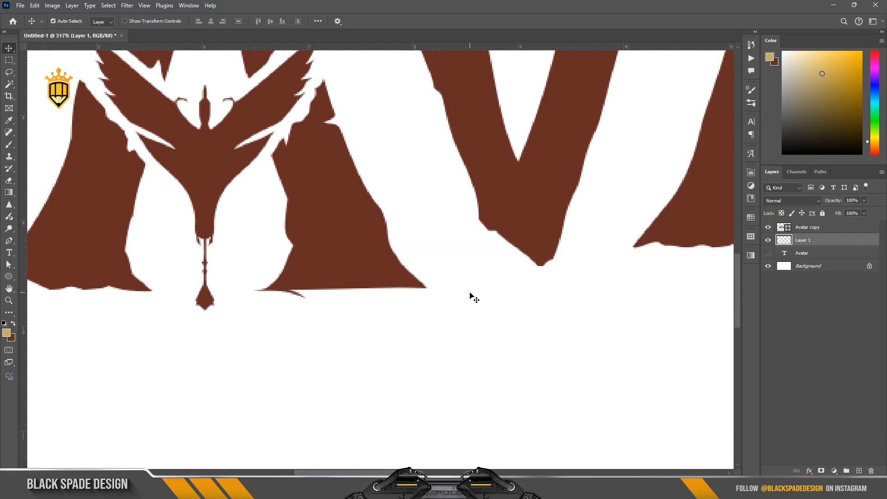
key(Left)
key(Left)
key(Down)
key(Up)
Duplicate the sliver and place the slightly rotated copy further right along the base of the same foot
scroll(284, 295, up, 2)
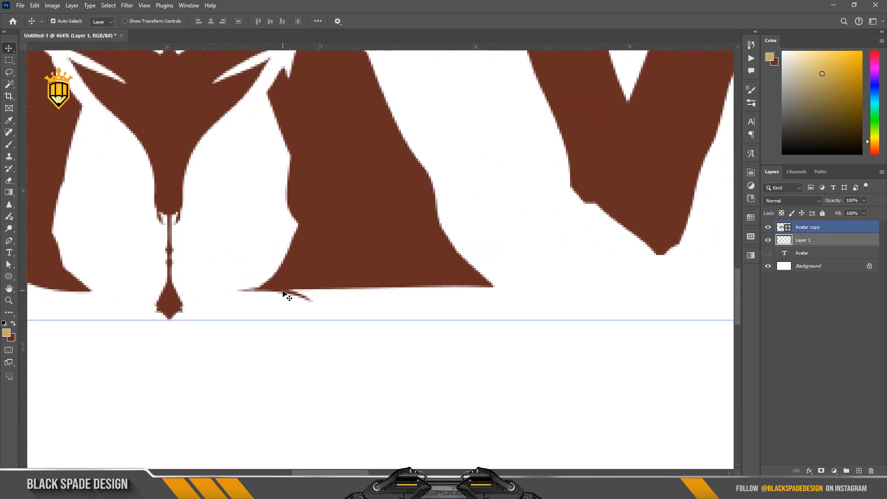
key(ctrl+j)
key(ctrl+t)
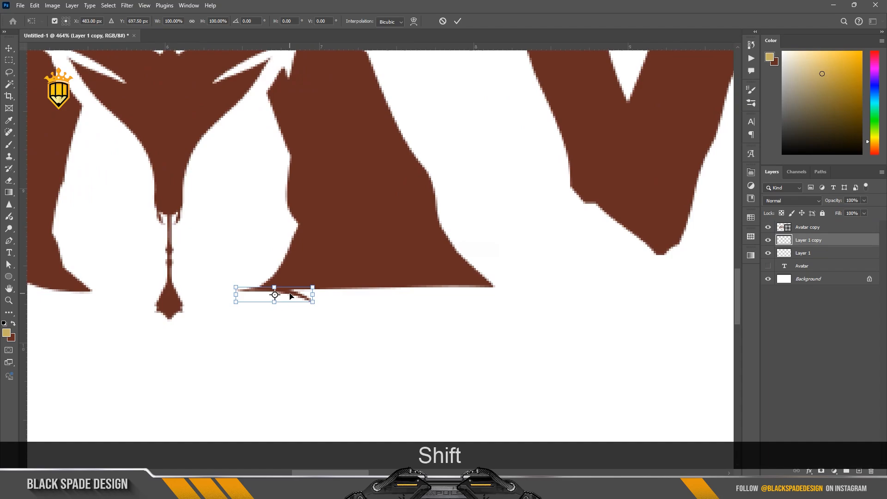
drag(288, 295, 354, 292)
key(Return)
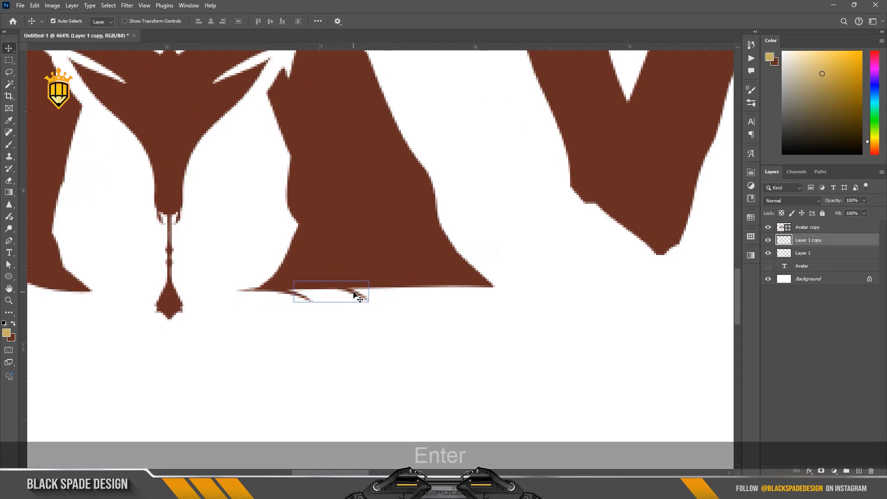
Duplicate the rotated sliver and move the copy near the outer end of the first A's right foot, nudged slightly up
key(ctrl+j)
key(ctrl+t)
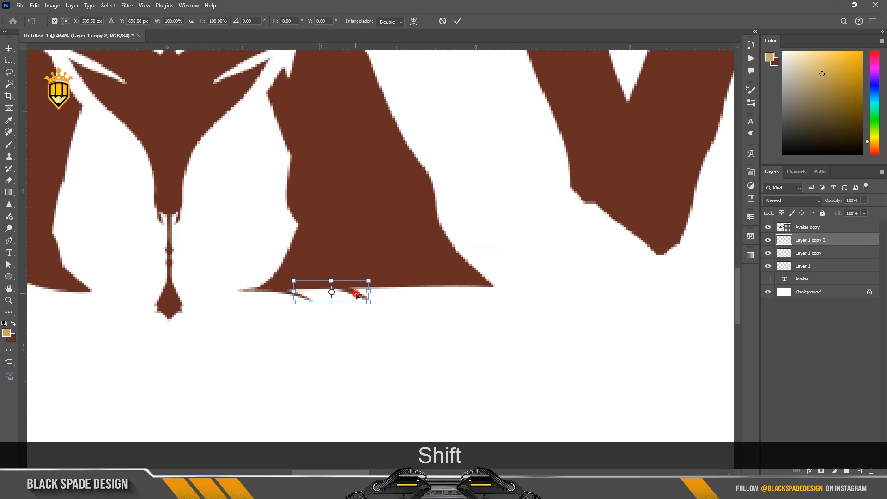
drag(355, 295, 484, 291)
key(Return)
key(Up)
Duplicate the last sliver and move the copy horizontally to the base of the first A's left foot
scroll(393, 312, down, 2)
scroll(394, 315, down, 5)
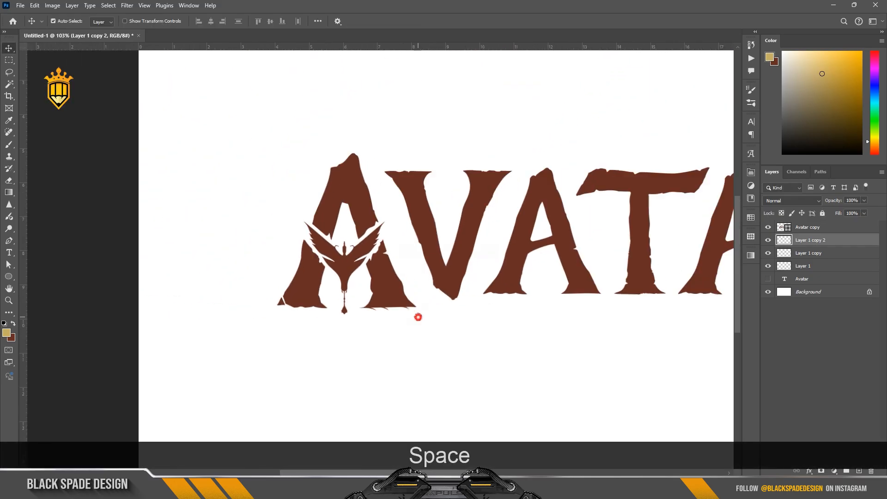
drag(416, 315, 358, 320)
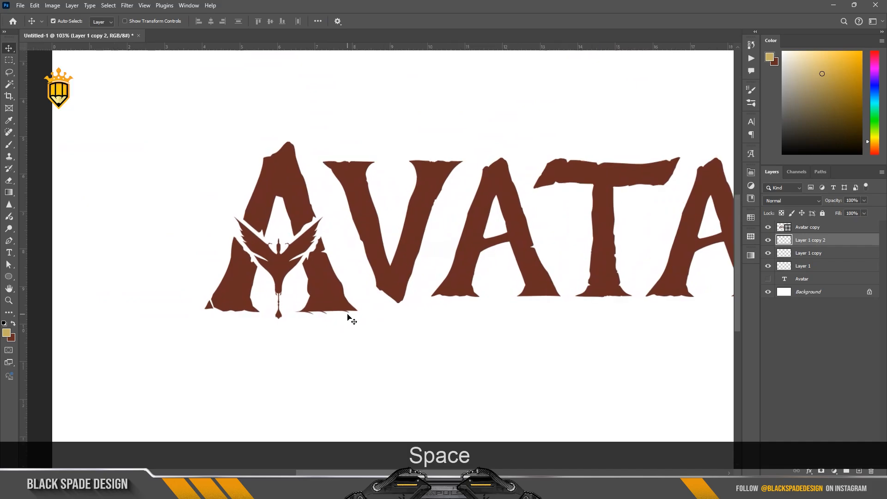
drag(451, 313, 344, 319)
scroll(344, 319, up, 1)
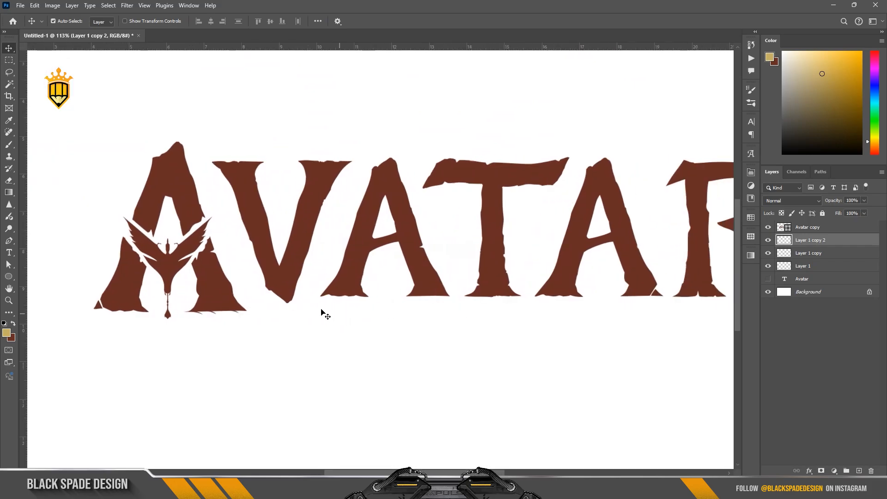
scroll(200, 331, up, 6)
key(ctrl+j)
key(ctrl+t)
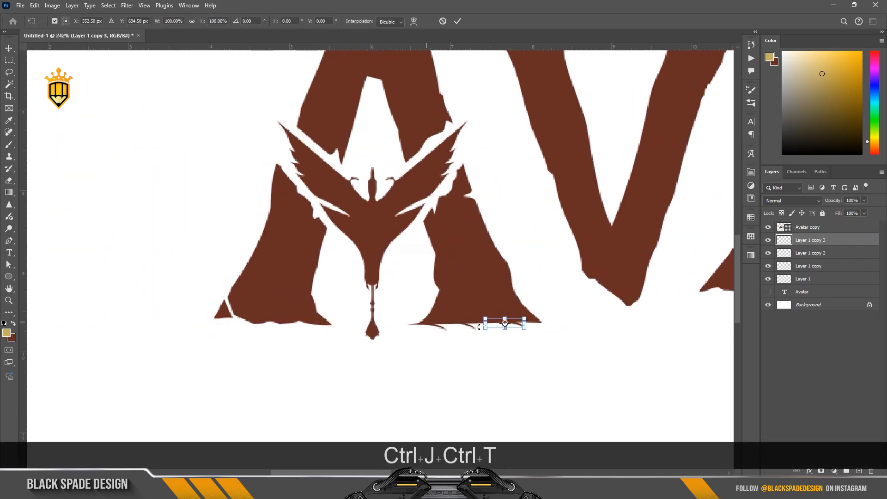
scroll(505, 324, up, 3)
drag(505, 324, 142, 325)
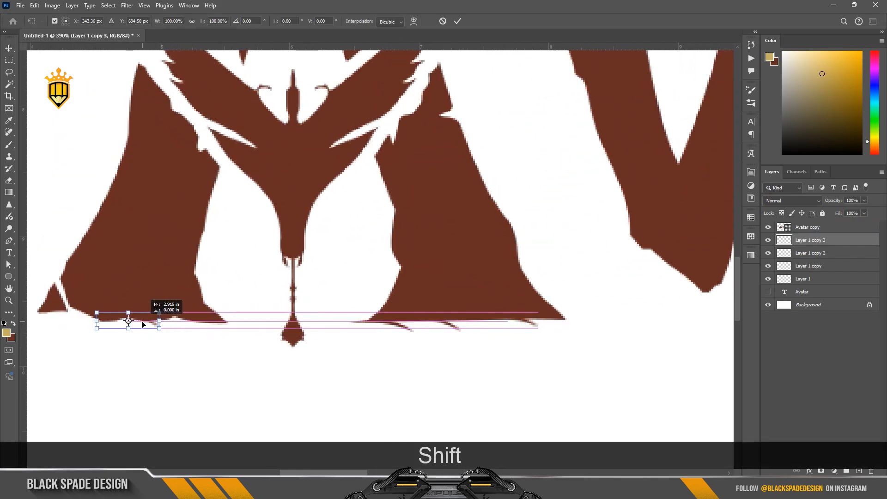
key(Return)
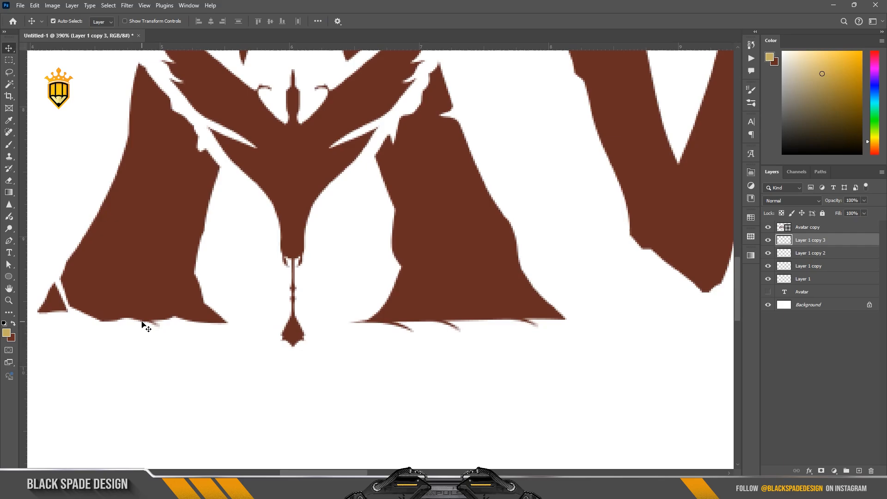
Duplicate the left-foot sliver and place the copy under the base of the R's stem, beside the notch
scroll(251, 325, down, 3)
scroll(429, 332, up, 3)
key(space)
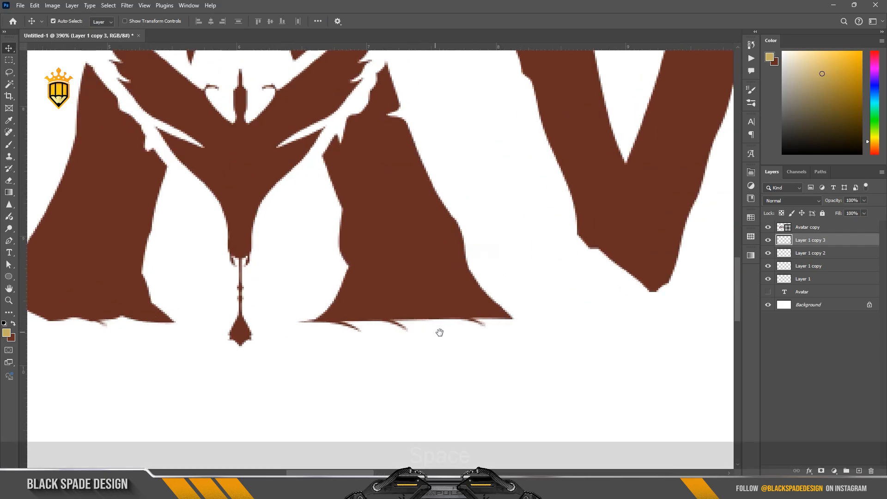
drag(439, 332, 215, 332)
scroll(215, 334, down, 2)
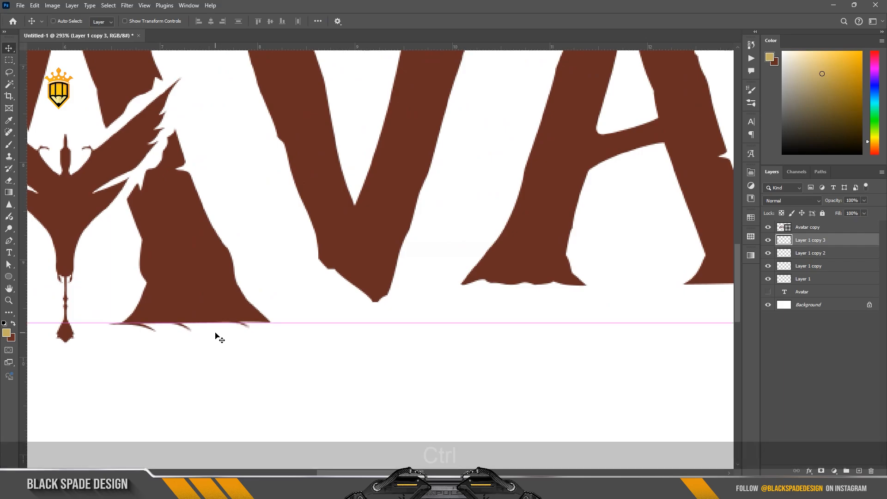
key(ctrl+j)
key(ctrl+t)
scroll(204, 328, down, 5)
scroll(141, 326, up, 3)
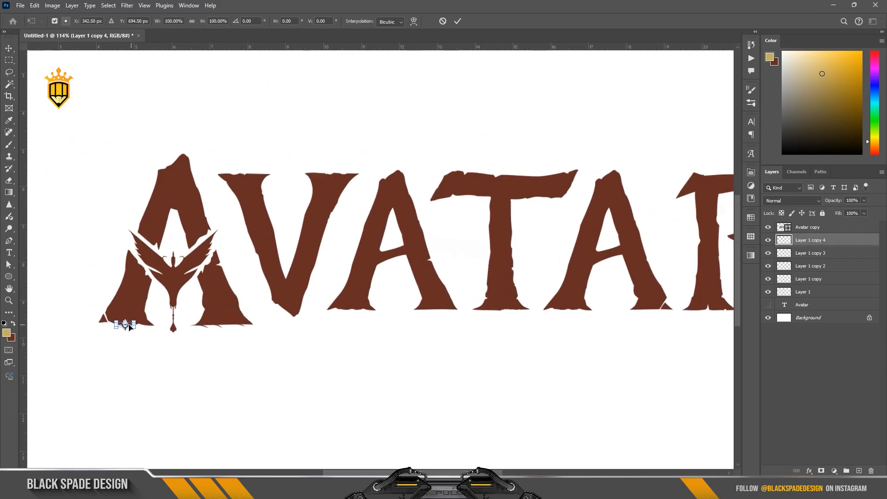
drag(126, 326, 632, 315)
scroll(265, 336, up, 3)
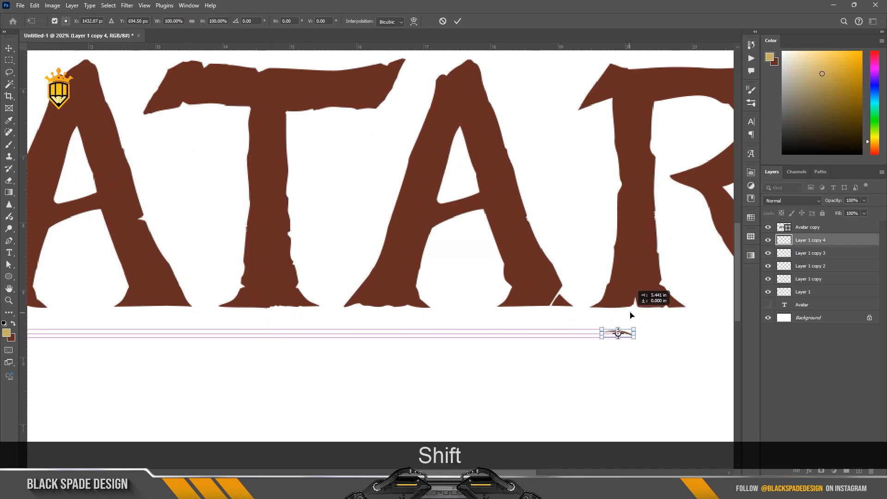
scroll(634, 324, up, 5)
drag(629, 347, 622, 303)
key(Return)
Flatten the tall notch in the base of the R's stem by deleting its peak anchor points and moving a remaining anchor right
scroll(634, 279, up, 3)
click(648, 274)
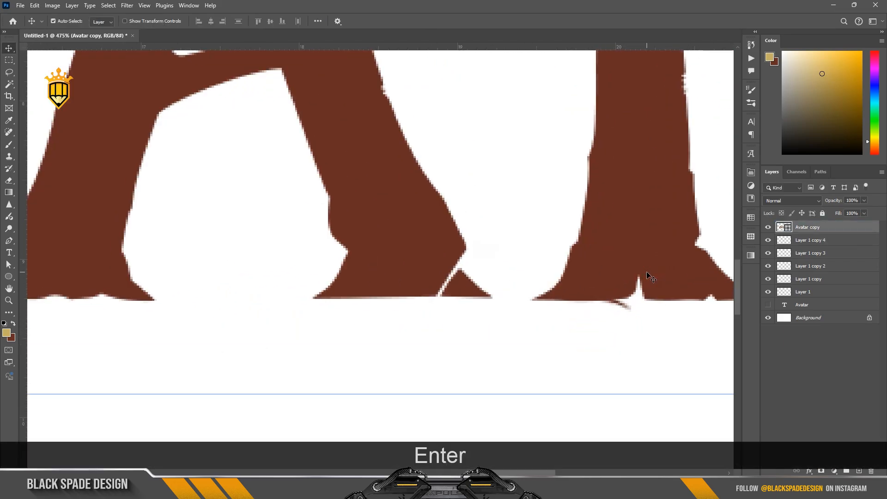
click(10, 265)
scroll(633, 279, up, 2)
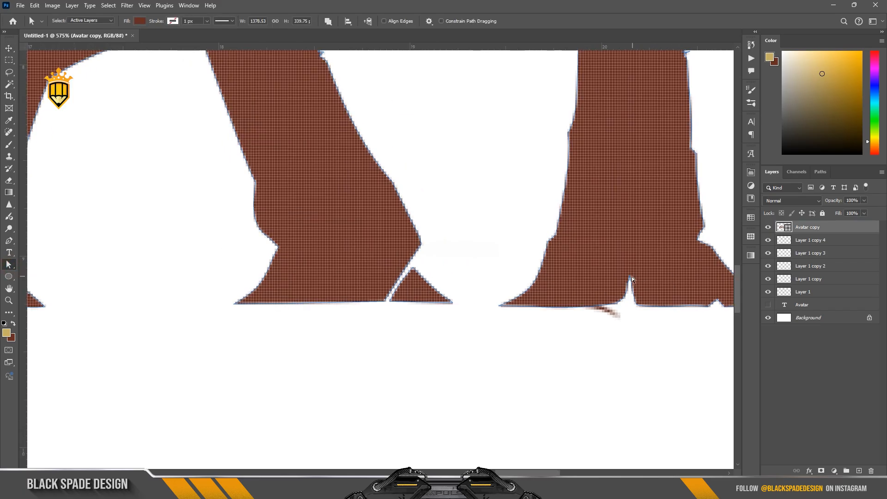
click(631, 280)
scroll(631, 280, up, 3)
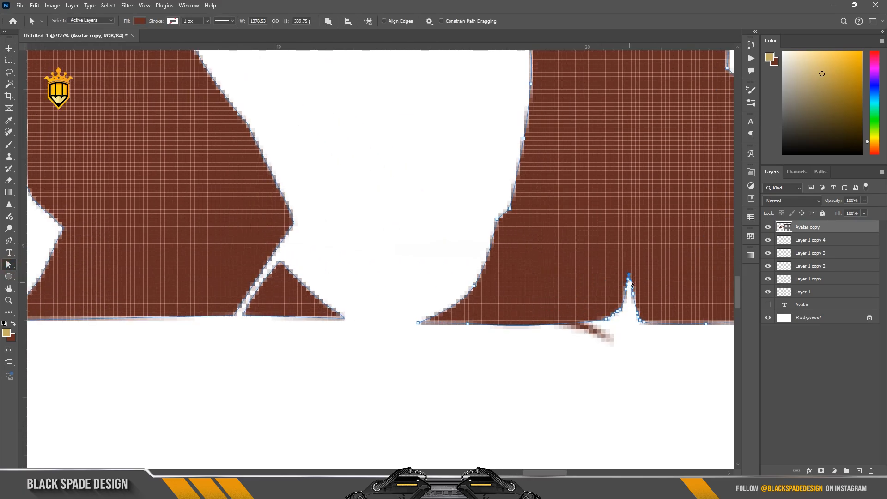
scroll(631, 280, up, 1)
key(Delete)
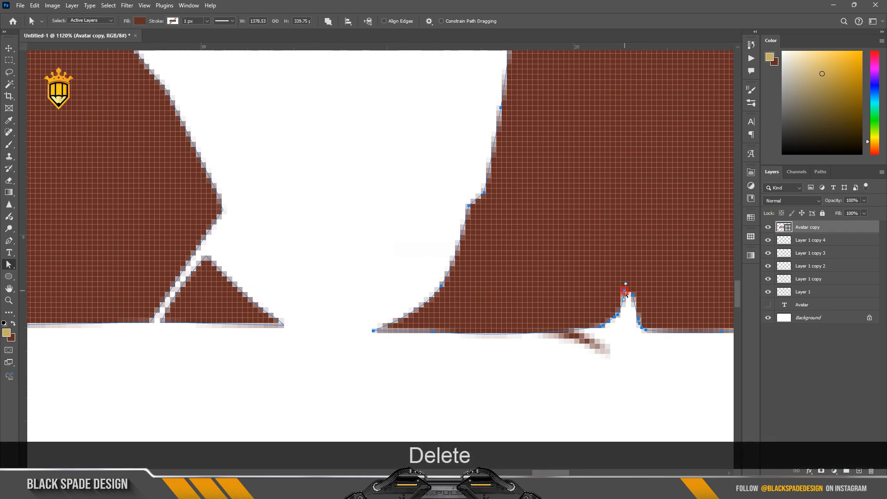
key(Delete)
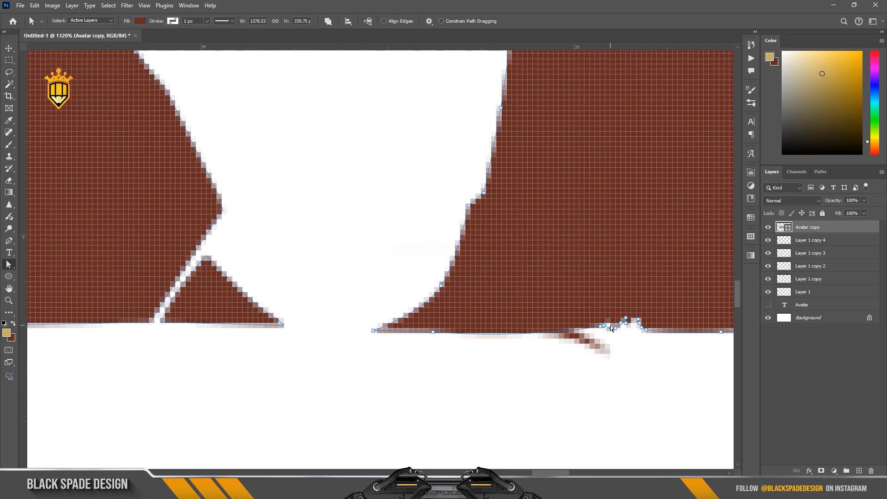
mouse_move(610, 325)
mouse_down()
mouse_move(637, 328)
mouse_move(626, 324)
mouse_up()
Duplicate the sliver under the R's stem and place the copy further right along the base, beside the small notch
scroll(535, 337, down, 5)
key(v)
click(561, 337)
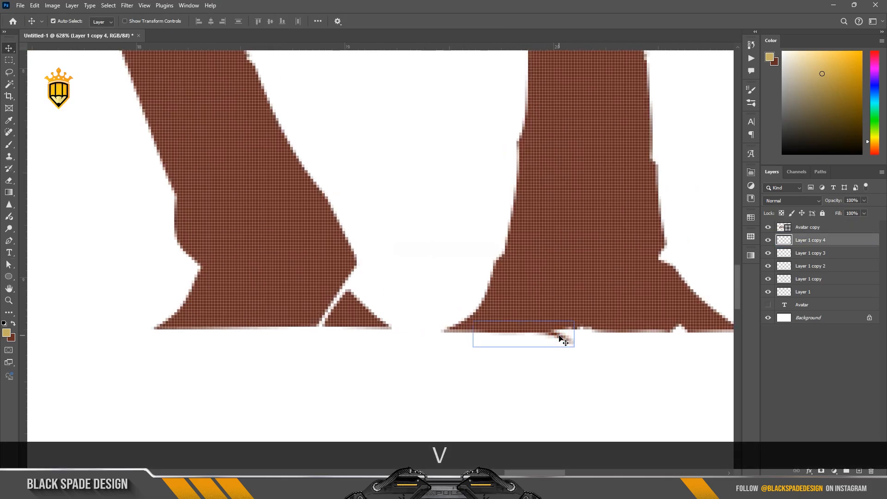
drag(561, 337, 668, 328)
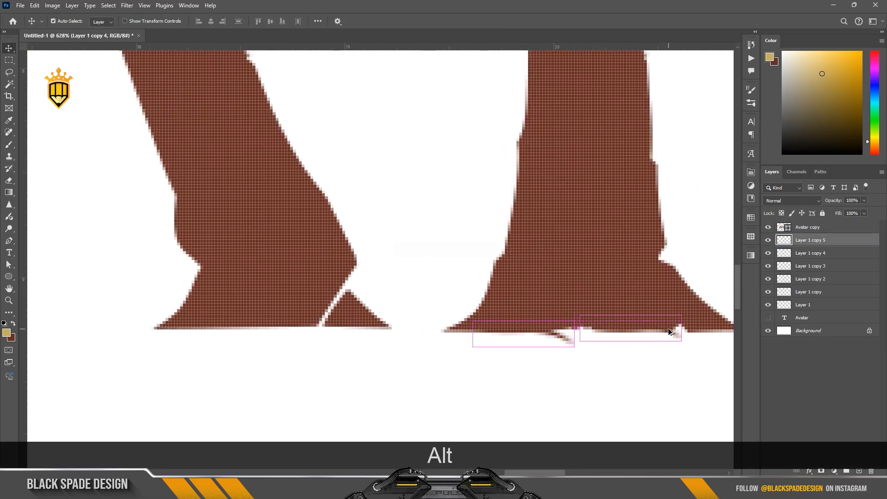
Combine the lettering shape and all the sliver layers, from Layer 1 up to Avatar copy, into one smart object
scroll(382, 395, down, 6)
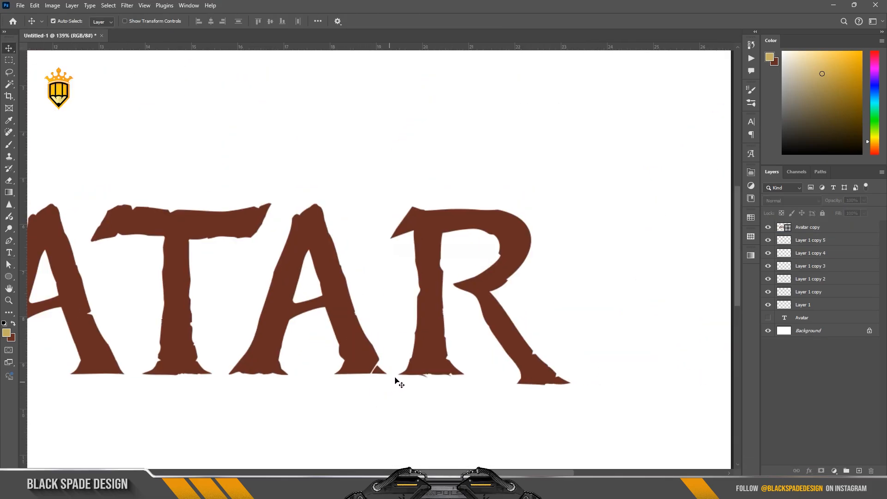
scroll(462, 371, down, 4)
key(space)
drag(349, 343, 429, 319)
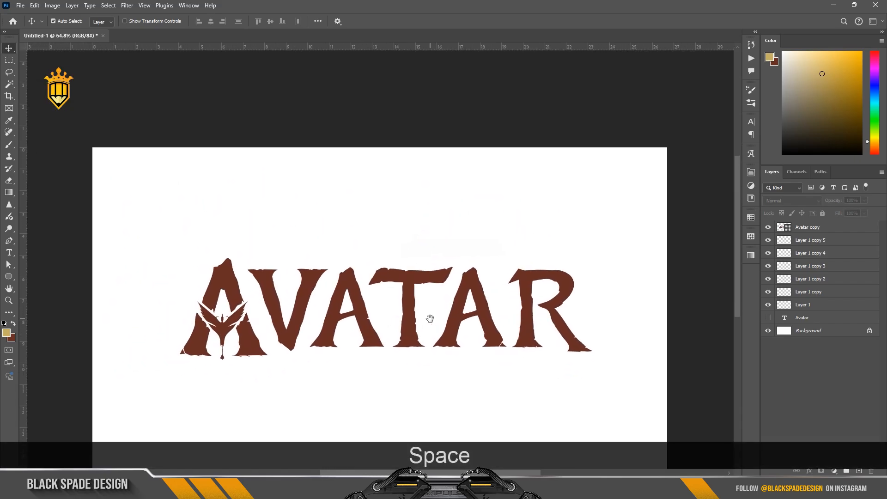
scroll(432, 322, down, 2)
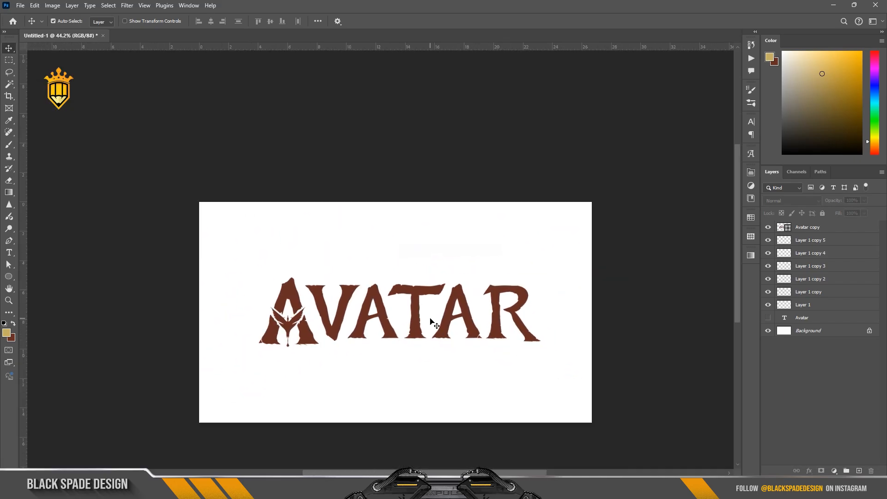
scroll(431, 322, down, 1)
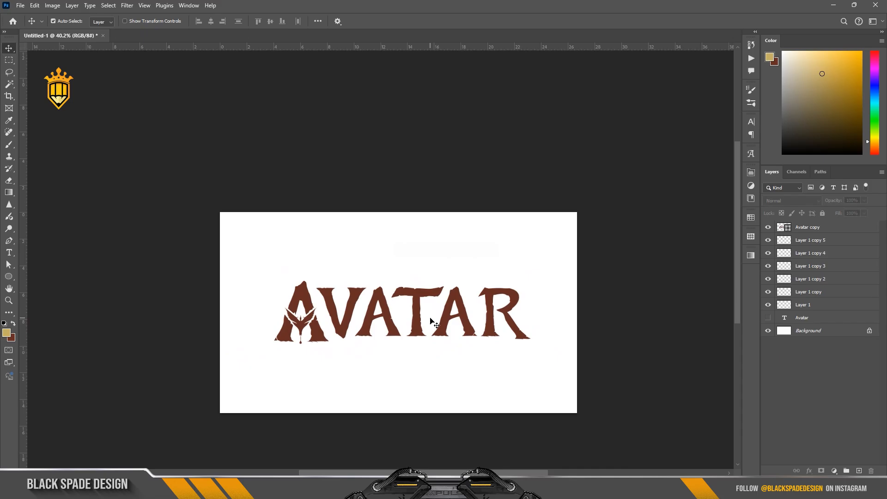
scroll(425, 314, up, 1)
click(798, 306)
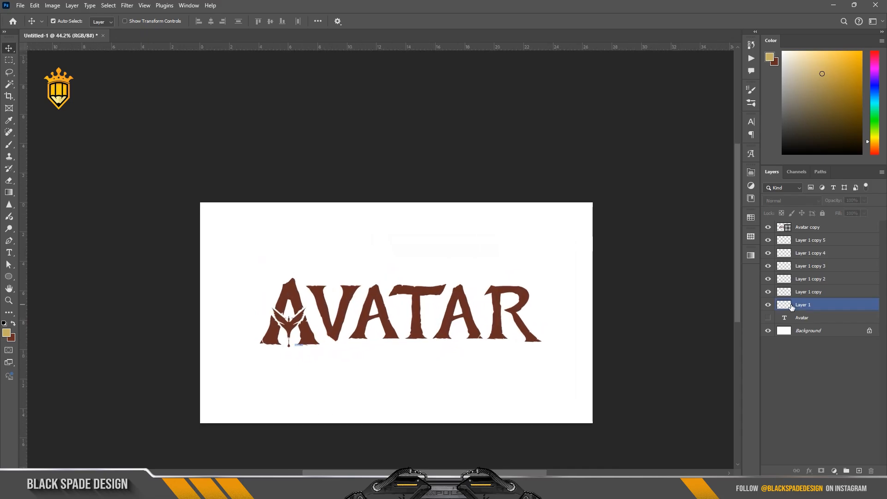
shift+click(828, 229)
right_click(830, 234)
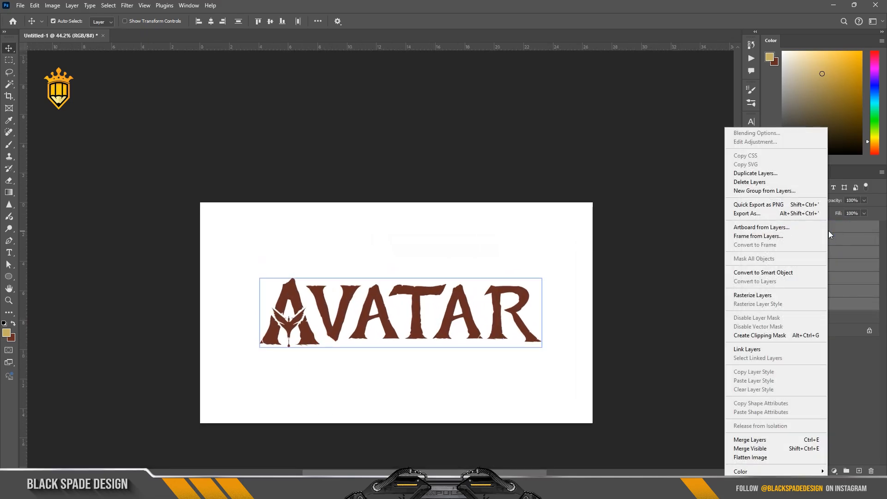
click(758, 273)
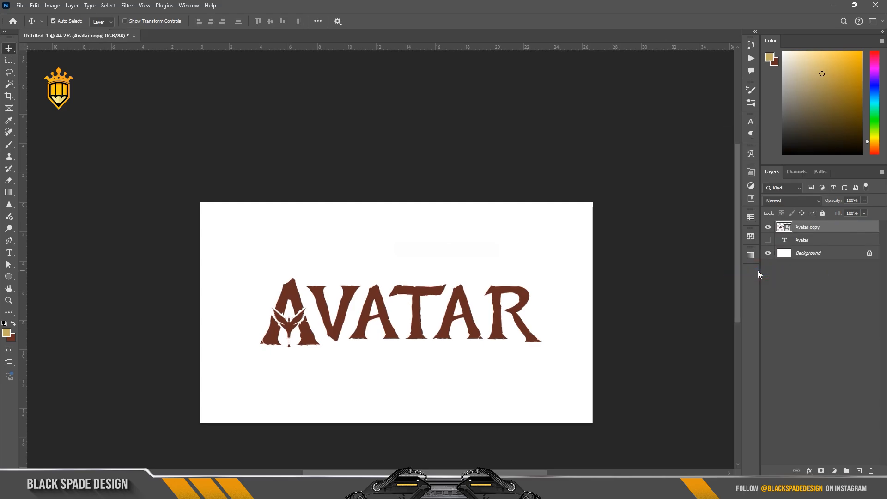
Place the ai-generated-9124388_1920 texture from the thug life folder above the lettering and clip it to the Avatar copy layer
scroll(372, 320, up, 6)
drag(447, 314, 429, 318)
scroll(428, 319, down, 3)
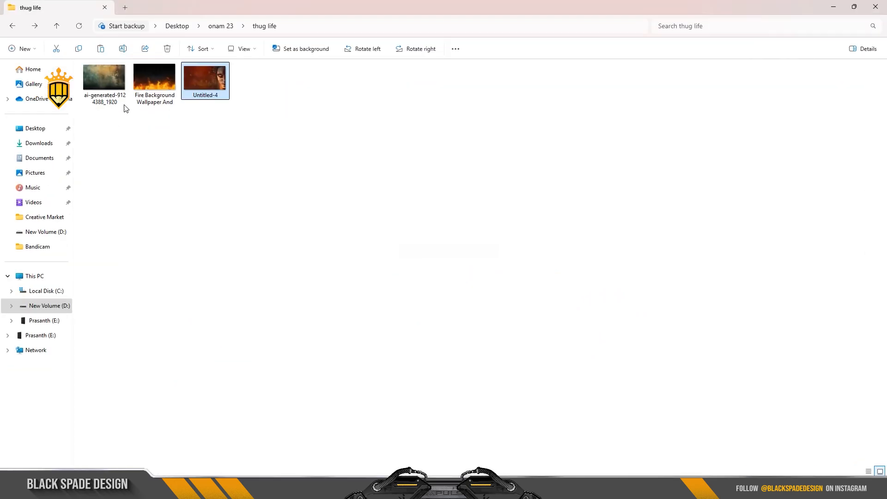
drag(109, 86, 446, 375)
key(Return)
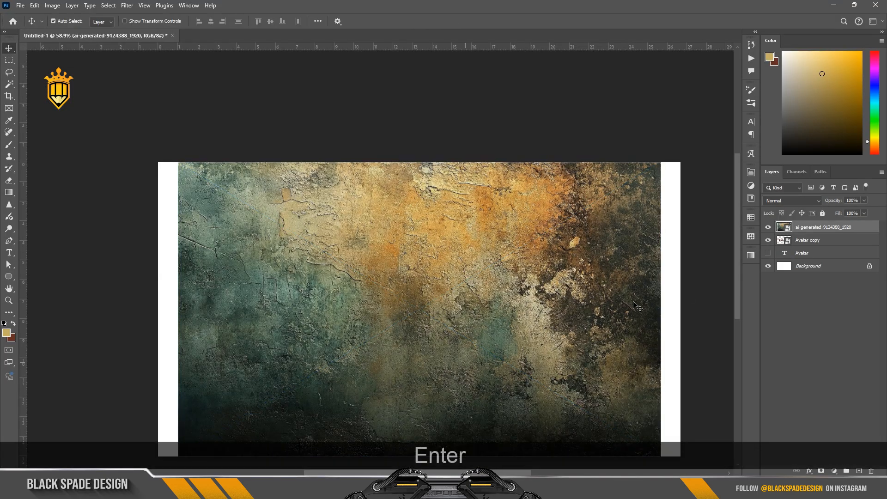
right_click(820, 227)
click(757, 457)
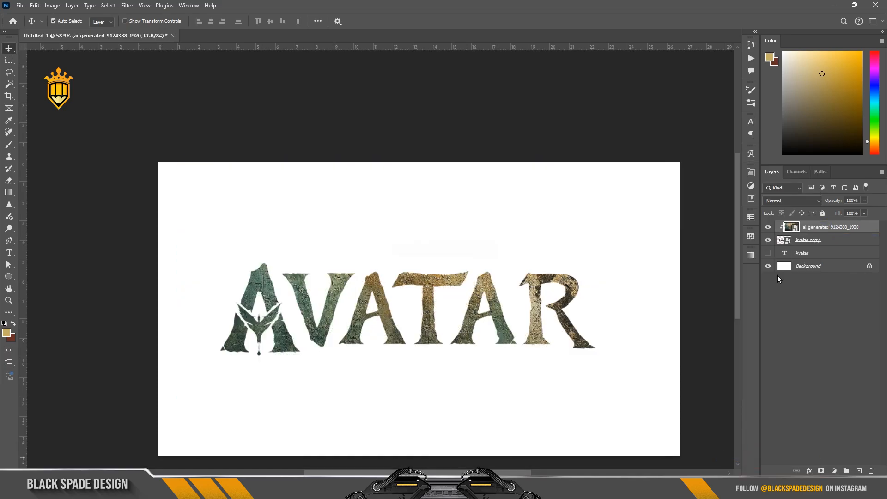
Apply a Black and White adjustment to the texture layer with Yellows raised to 92%
key(ctrl+alt+shift+b)
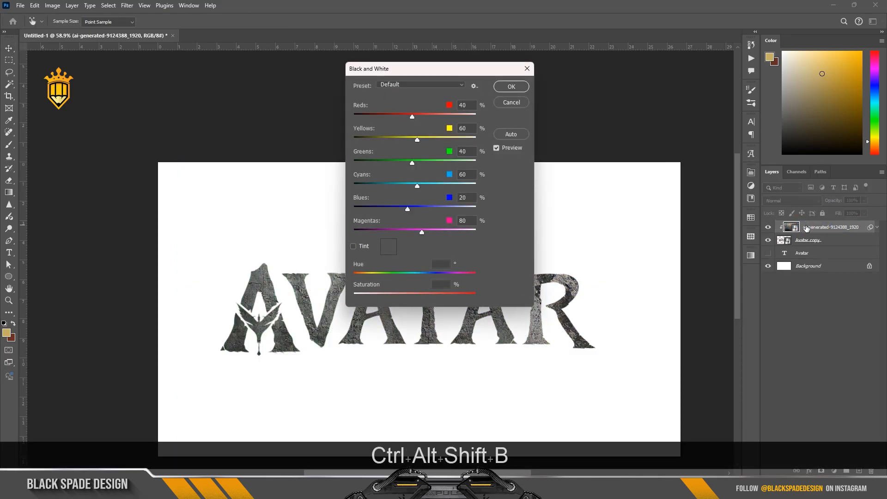
drag(407, 68, 530, 126)
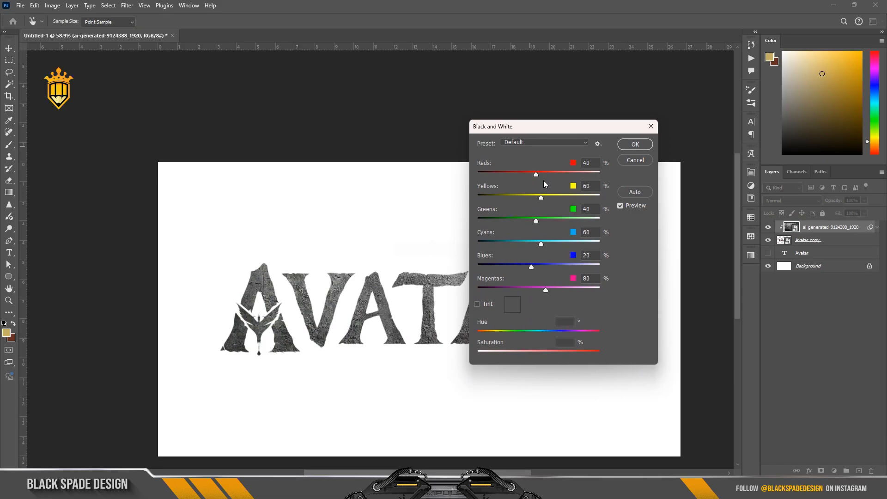
drag(543, 197, 549, 198)
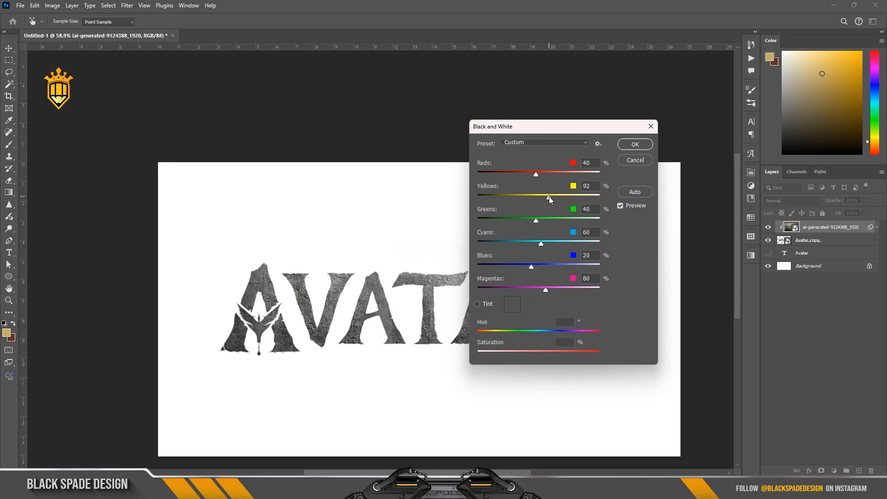
click(645, 147)
Scale the texture to 101.20% and shift it down and right so its cracked area fills the letters
scroll(466, 295, up, 2)
key(ctrl+t)
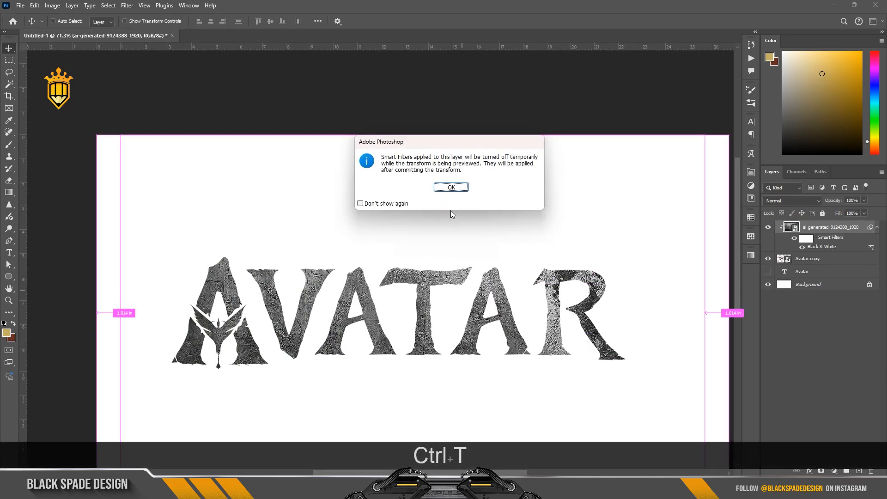
click(448, 186)
scroll(448, 186, down, 2)
drag(453, 226, 461, 285)
scroll(461, 283, down, 3)
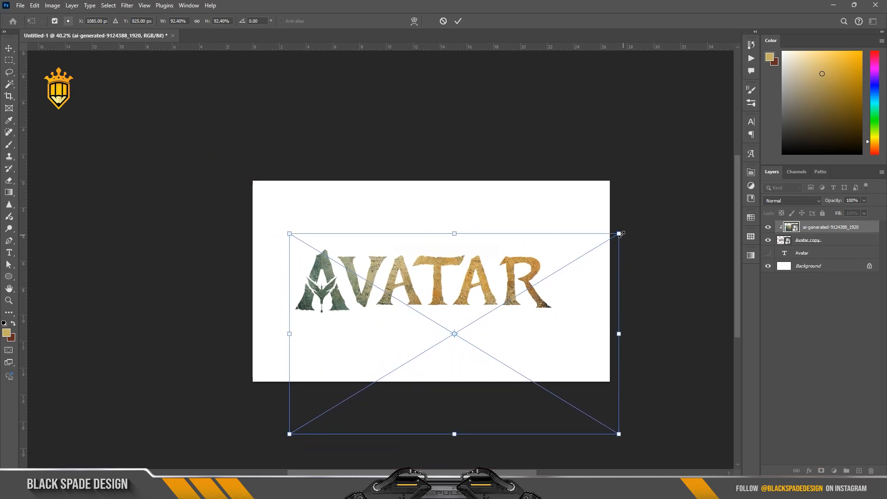
drag(619, 233, 634, 224)
drag(466, 267, 476, 276)
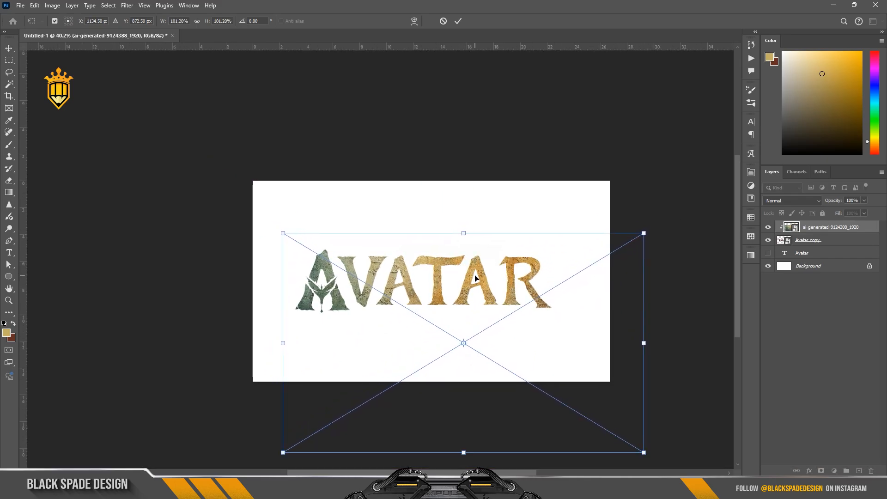
key(Return)
Add a Color Balance adjustment layer above the texture and shift its midtones toward red for a brown tone
scroll(377, 297, up, 2)
scroll(382, 301, up, 2)
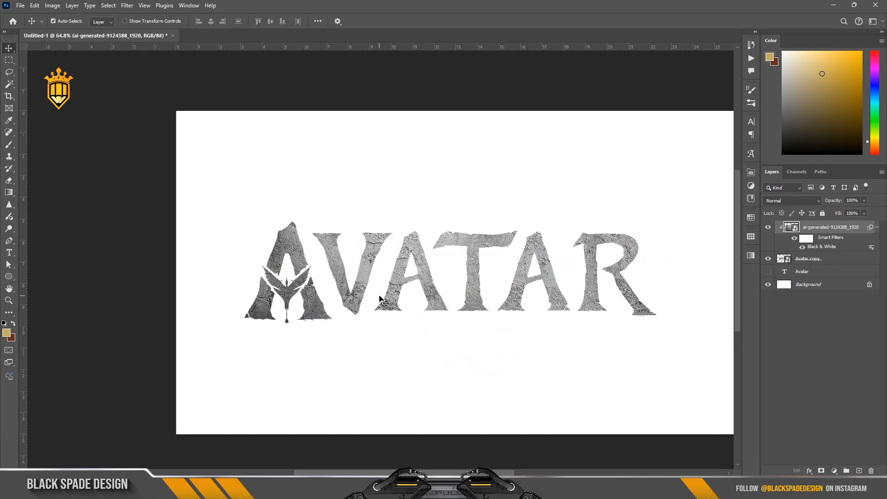
key(ctrl)
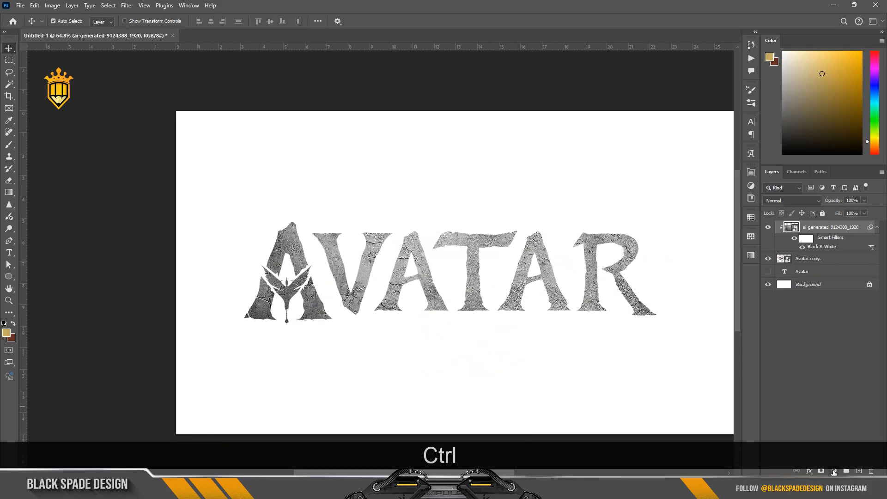
click(834, 471)
click(825, 391)
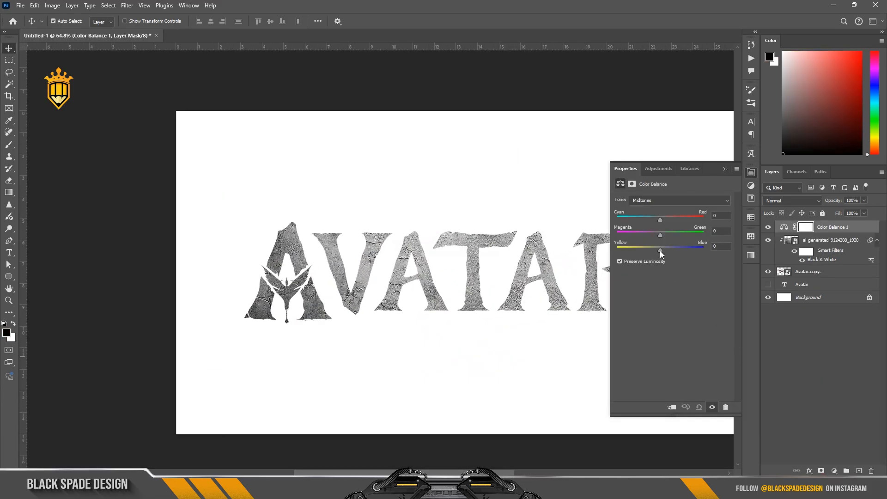
drag(660, 219, 671, 219)
click(726, 169)
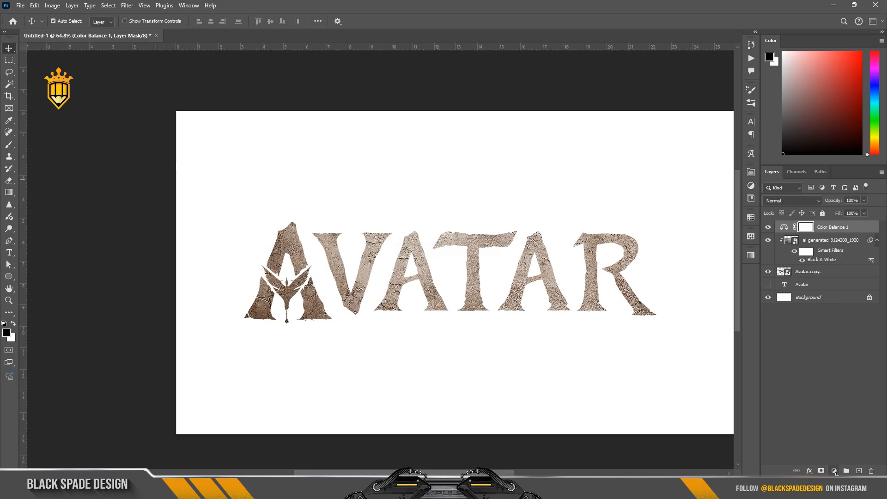
Add a Curves adjustment layer and darken the midtones with a point at input 119, output 96
click(836, 473)
click(826, 354)
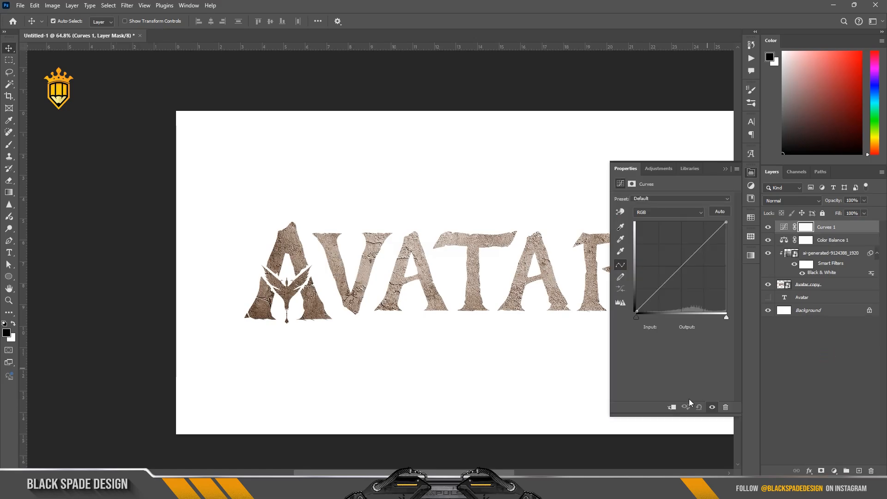
drag(675, 274, 680, 278)
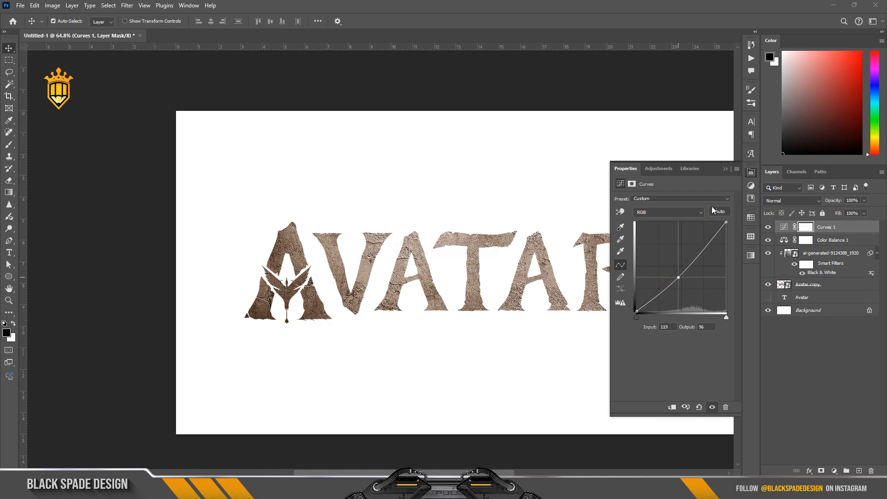
click(726, 169)
Apply the Camera Raw Filter to the texture layer with Noise Reduction set to 49
click(800, 256)
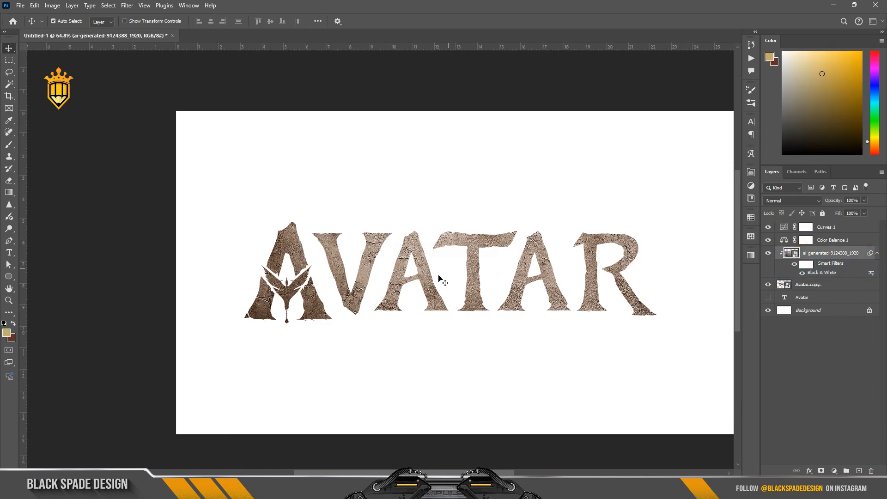
scroll(437, 282, up, 2)
key(ctrl+shift+a)
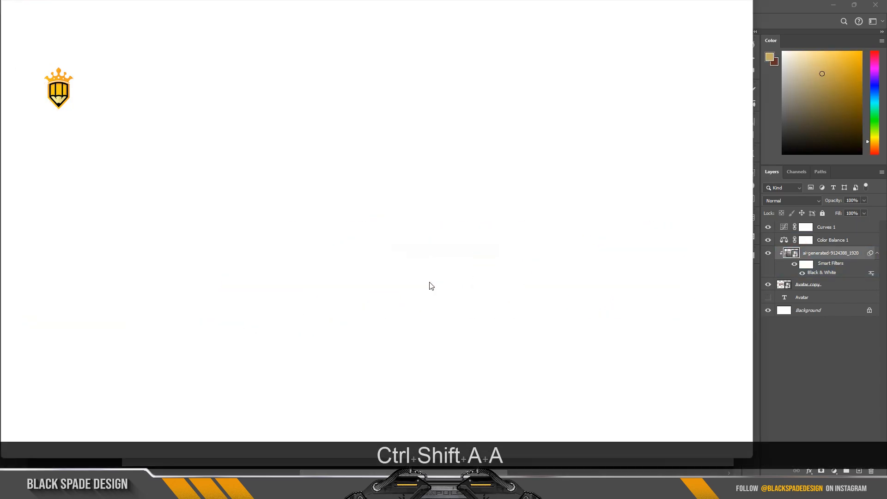
scroll(792, 386, down, 10)
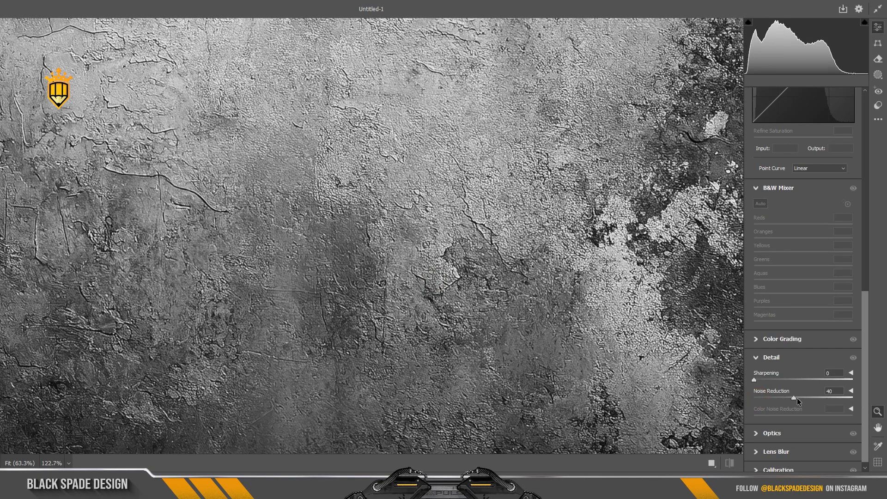
drag(799, 402, 824, 398)
scroll(511, 309, down, 3)
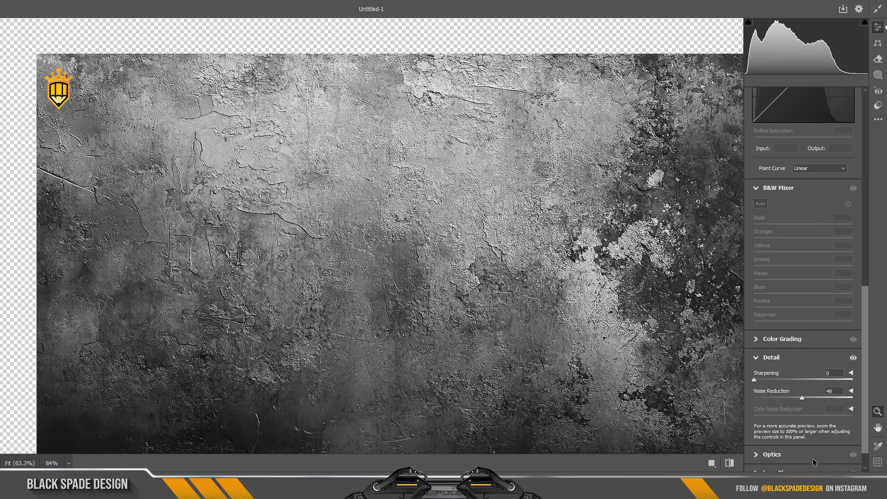
click(862, 485)
Clip the Curves and Color Balance adjustment layers to the stone texture so they affect only the lettering
scroll(436, 231, down, 5)
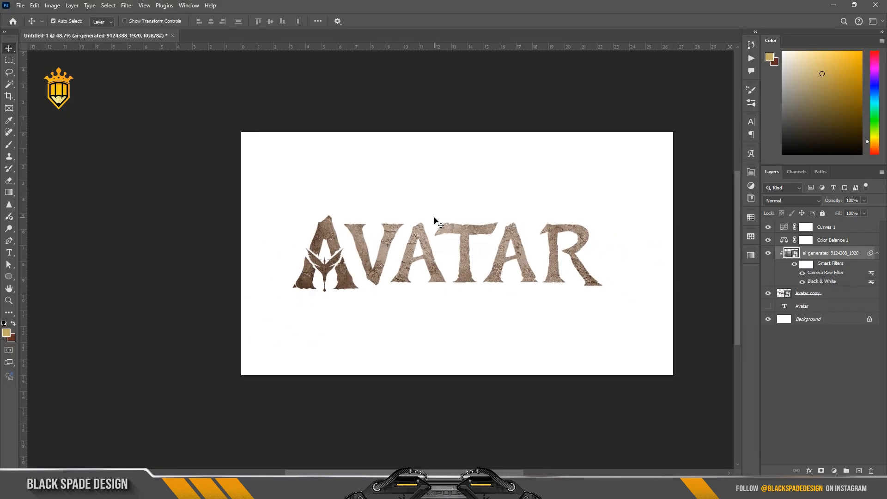
click(846, 228)
scroll(442, 241, up, 2)
click(834, 241)
shift+click(836, 229)
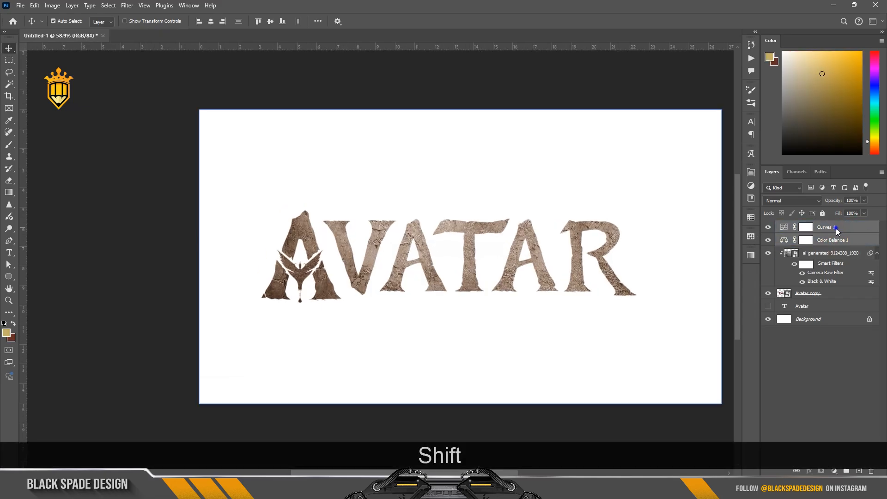
right_click(836, 228)
click(823, 408)
Add a Bevel & Emboss style to the Avatar copy lettering layer with 240% depth and a linear gloss contour
click(805, 298)
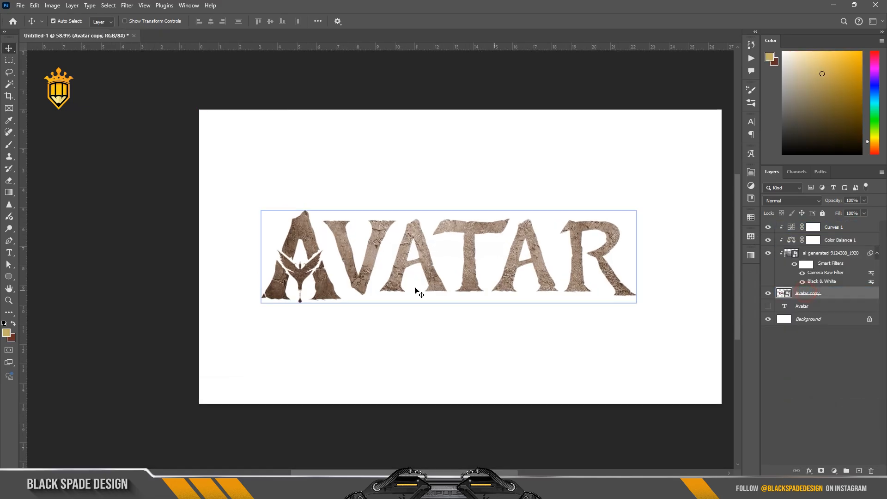
scroll(417, 293, up, 2)
scroll(417, 285, up, 1)
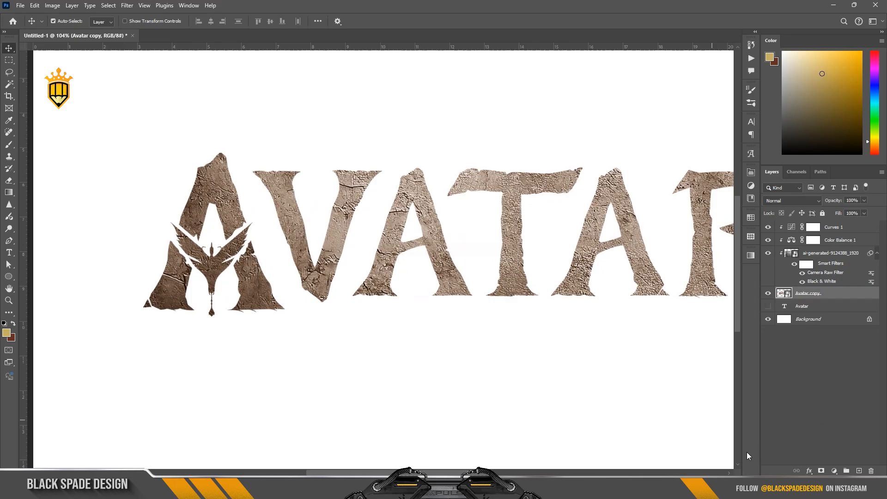
click(809, 471)
click(825, 396)
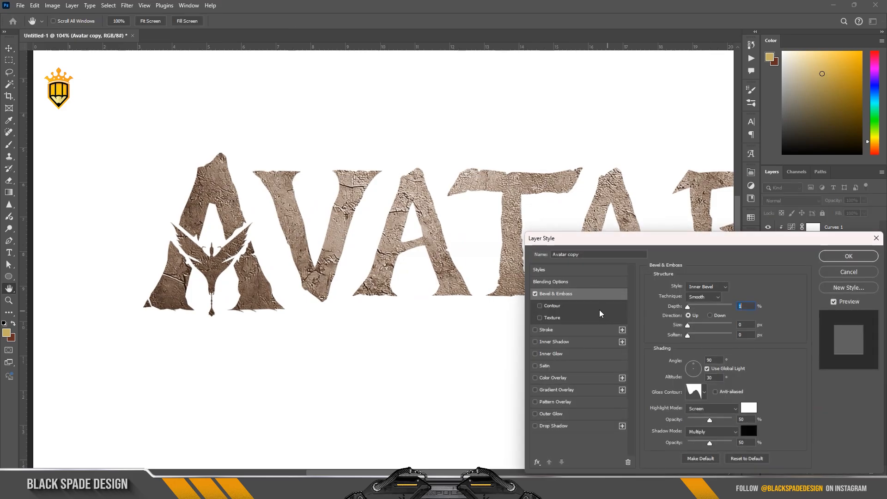
drag(693, 309, 699, 306)
drag(772, 242, 603, 232)
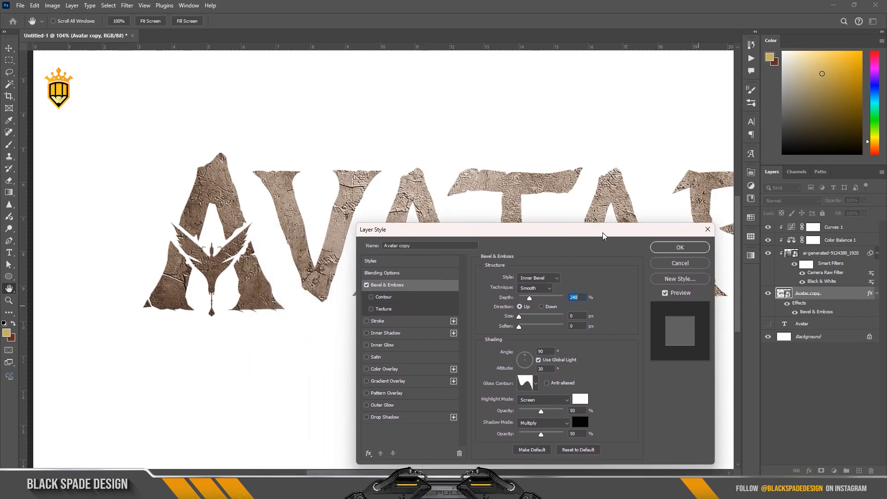
click(534, 382)
click(482, 407)
click(586, 281)
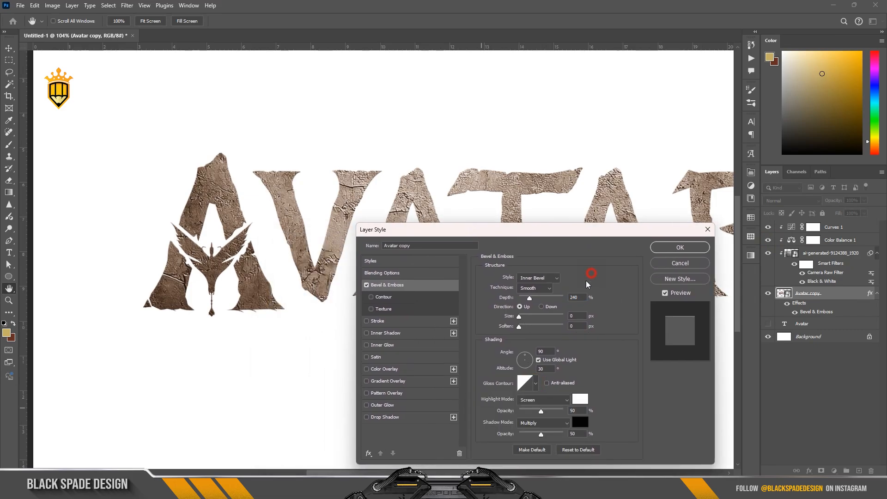
Set the bevel technique to Chisel Hard with depth 511%, size 3 px and a light angle of 139°
drag(519, 316, 523, 317)
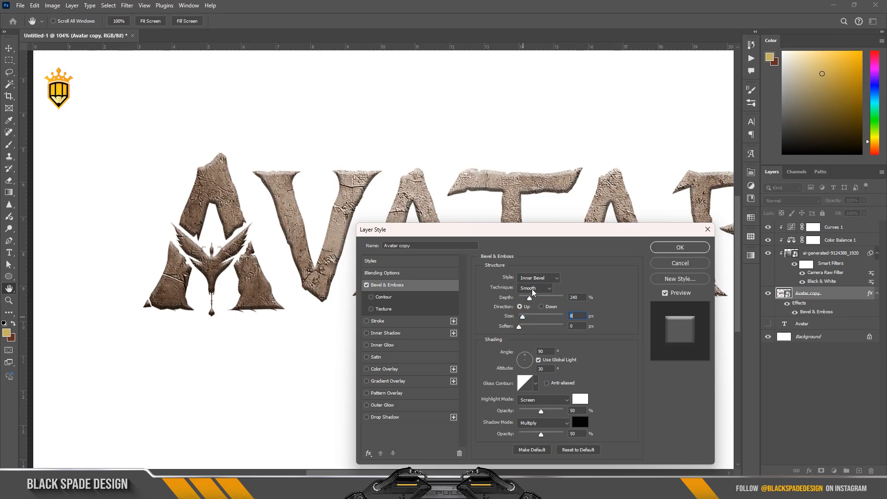
click(536, 289)
click(531, 296)
drag(529, 298, 525, 298)
click(523, 360)
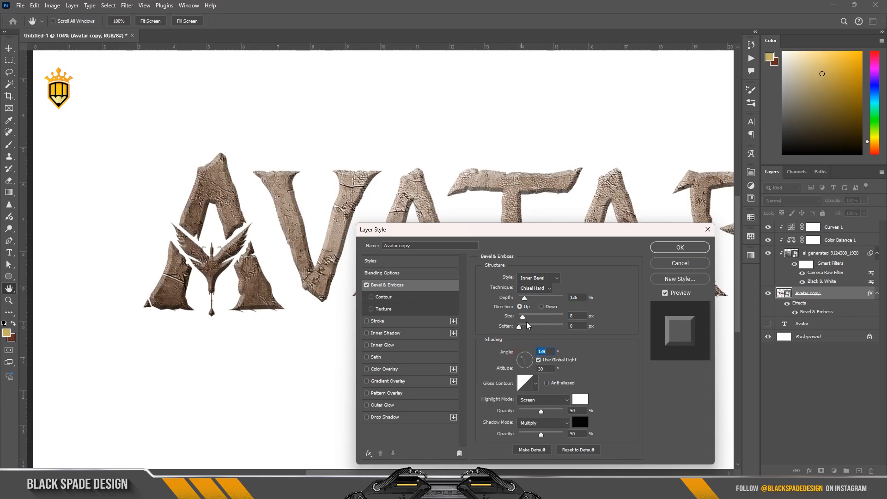
mouse_move(523, 317)
mouse_down()
mouse_move(523, 299)
mouse_move(542, 302)
mouse_move(518, 318)
mouse_up()
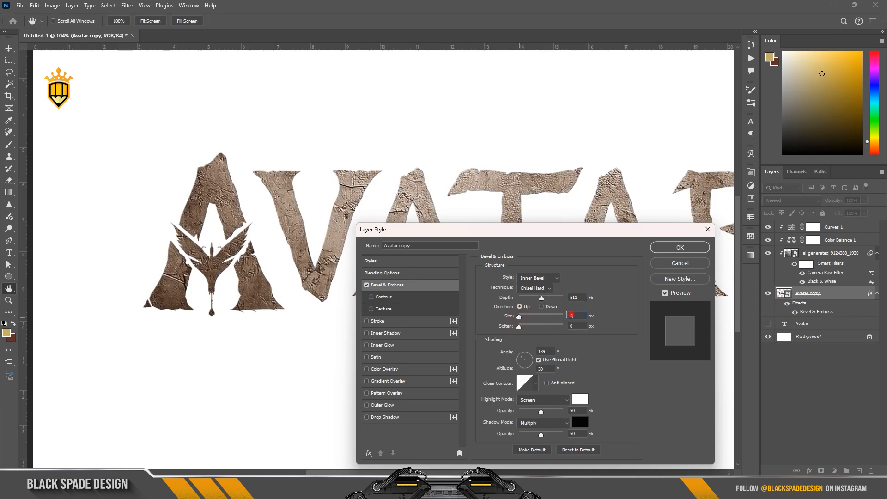
text(3)
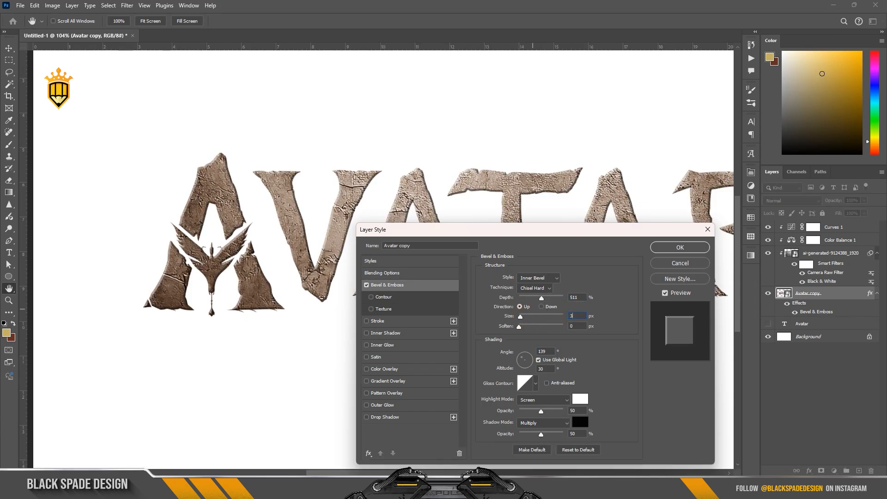
Set the bevel's highlight opacity to 83%, its light angle to -124° and its altitude to 16°
click(529, 360)
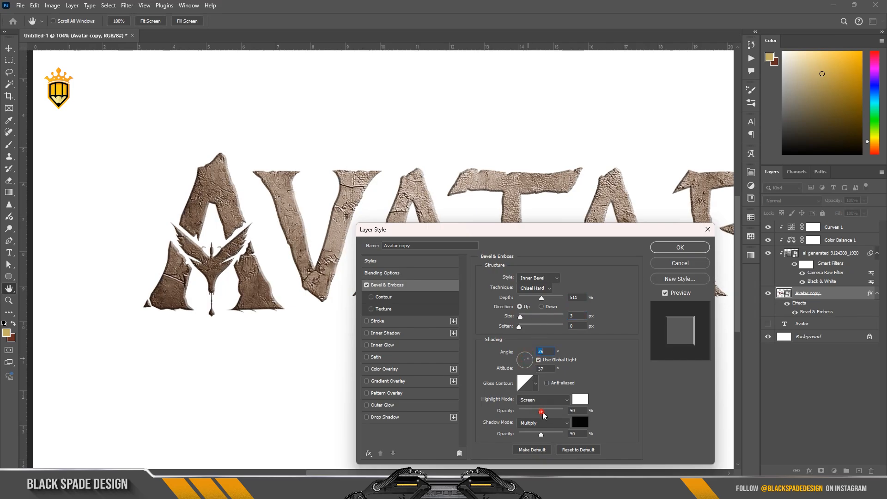
drag(542, 412, 557, 412)
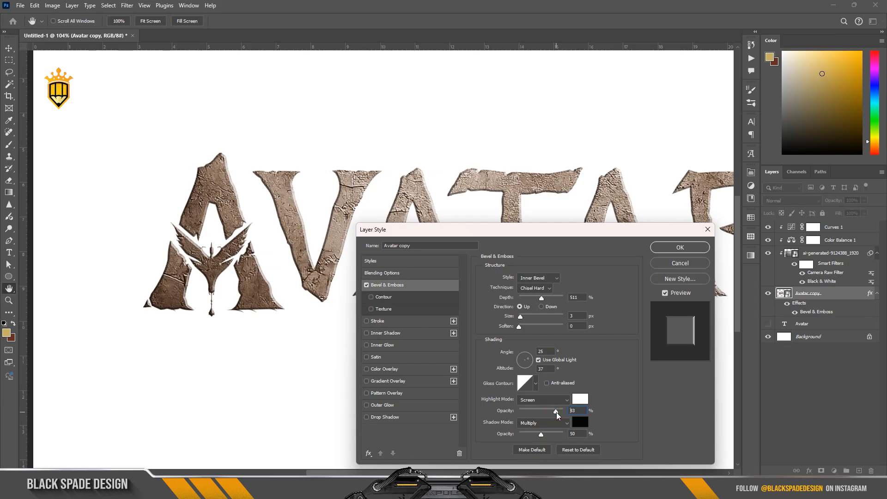
click(521, 365)
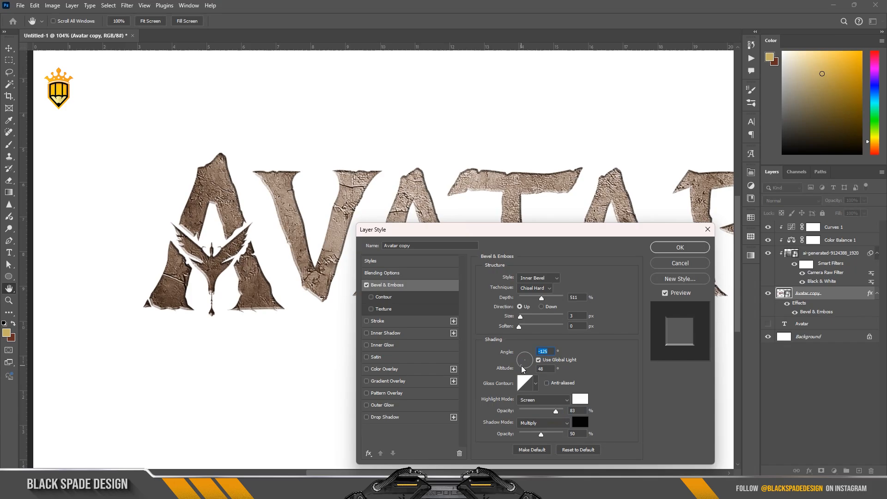
click(522, 366)
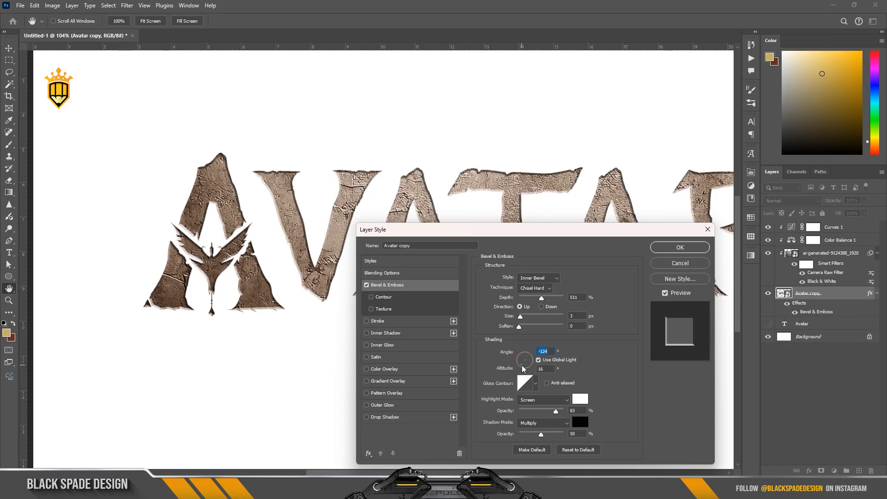
Compare bevel sizes of 2 and 3 px, settle on 2 px and apply the layer style
double_click(573, 316)
text(2)
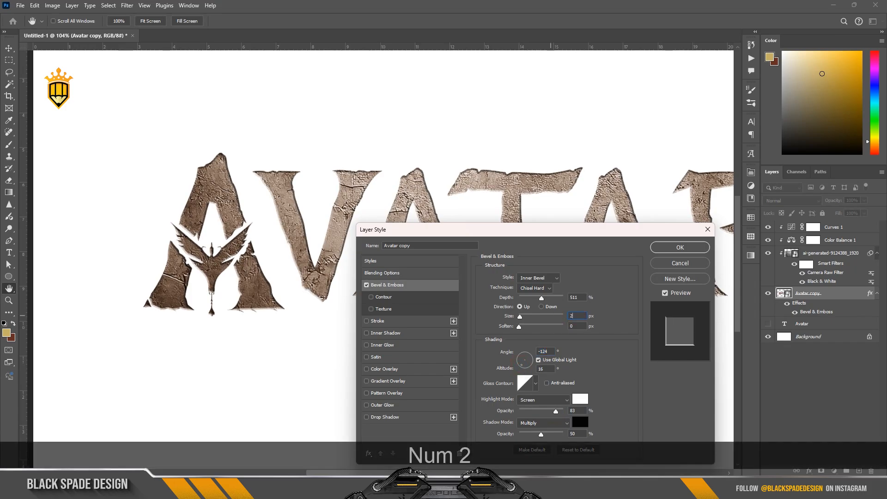
text(3)
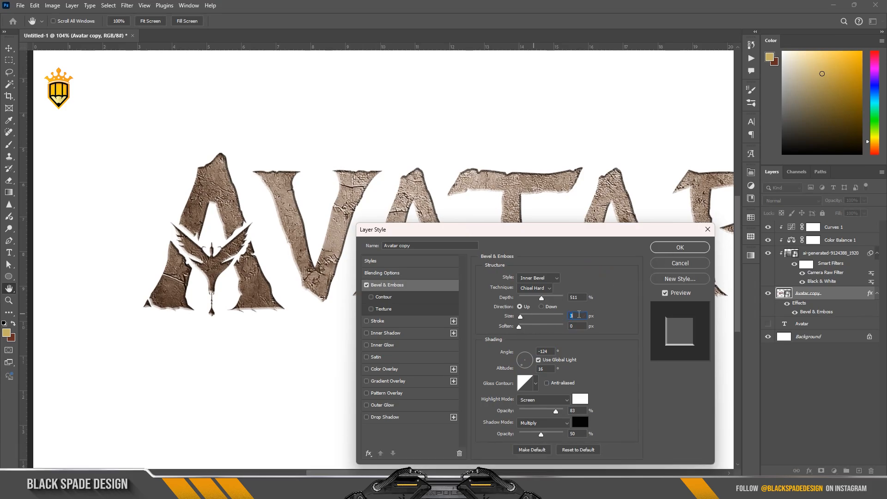
text(2)
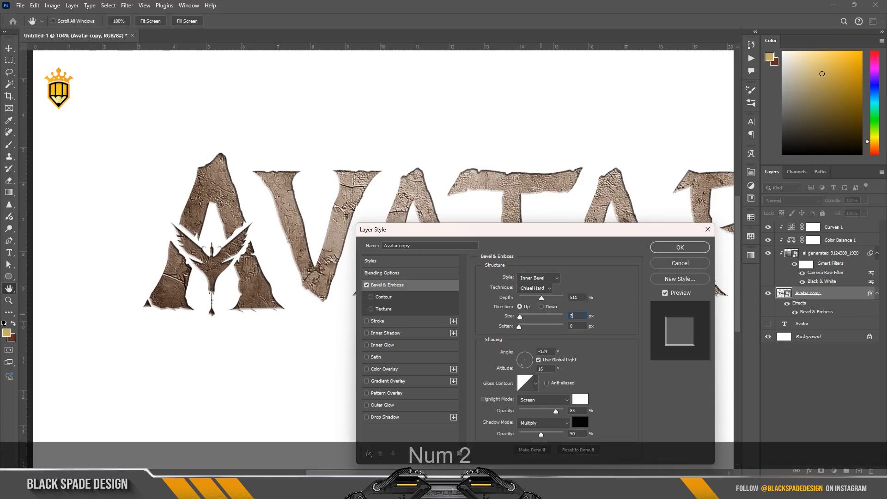
click(680, 248)
Reopen the Color Balance adjustment and rework its midtones along the cyan–red range, trying a value of +70
key(ctrl+0)
key(v)
click(812, 239)
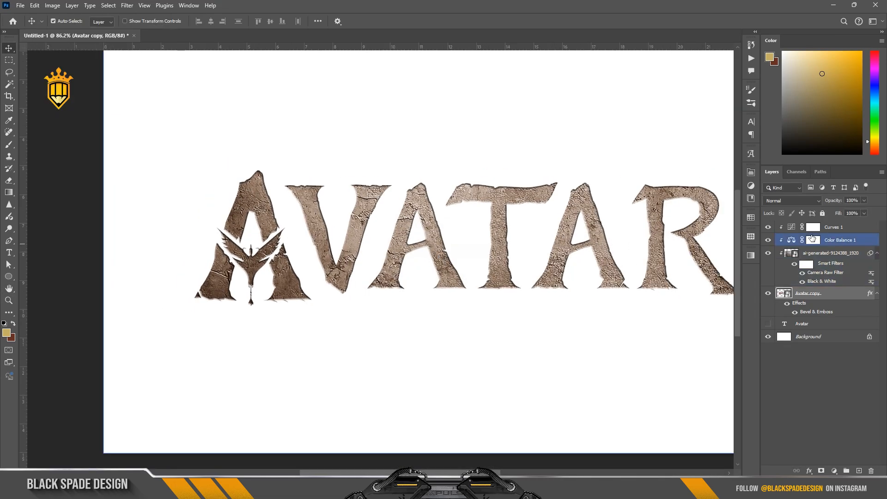
double_click(792, 241)
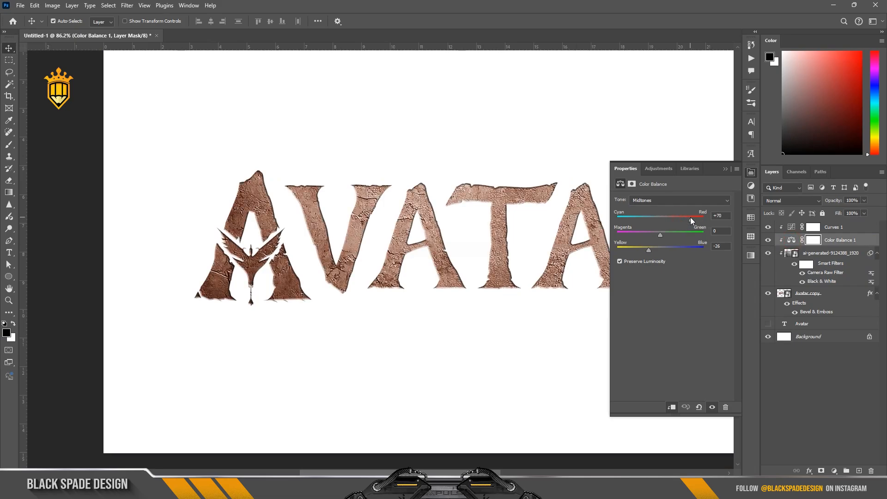
click(724, 168)
Place the Untitled-4 image from the thug life folder behind the lettering and shift it right to cover the canvas
scroll(460, 254, down, 5)
scroll(485, 268, up, 3)
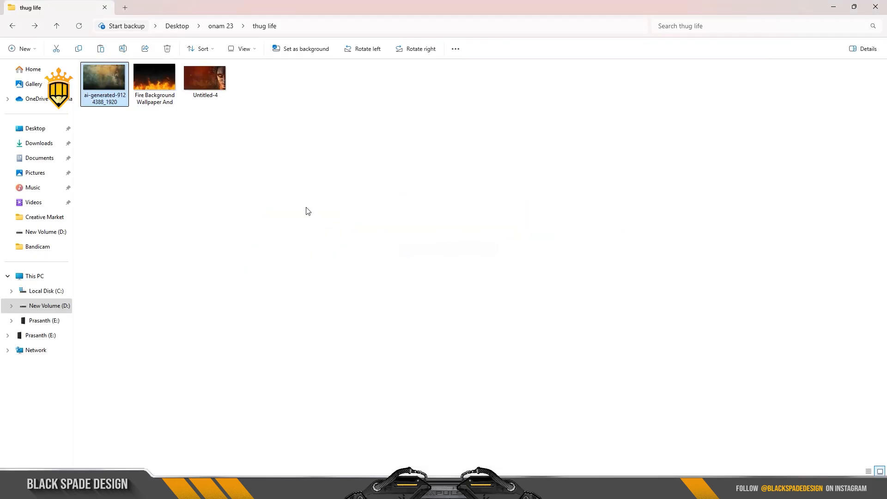
drag(204, 81, 504, 407)
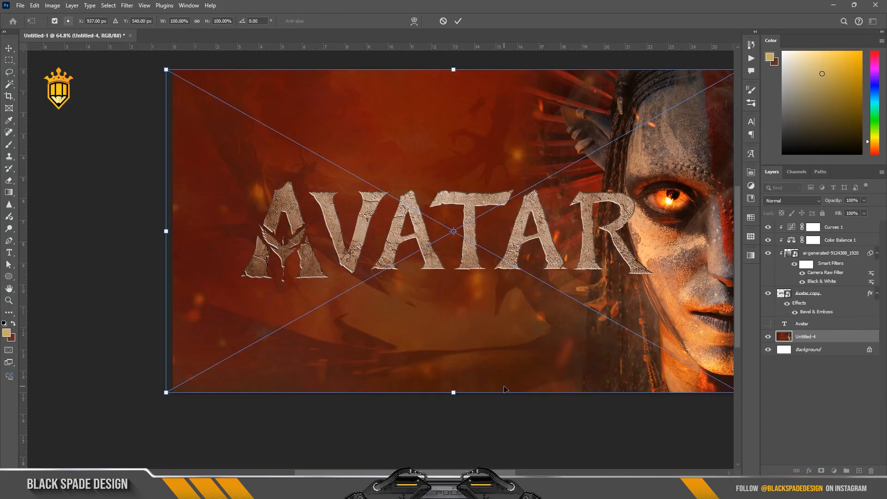
scroll(505, 390, down, 2)
drag(522, 291, 528, 290)
click(458, 22)
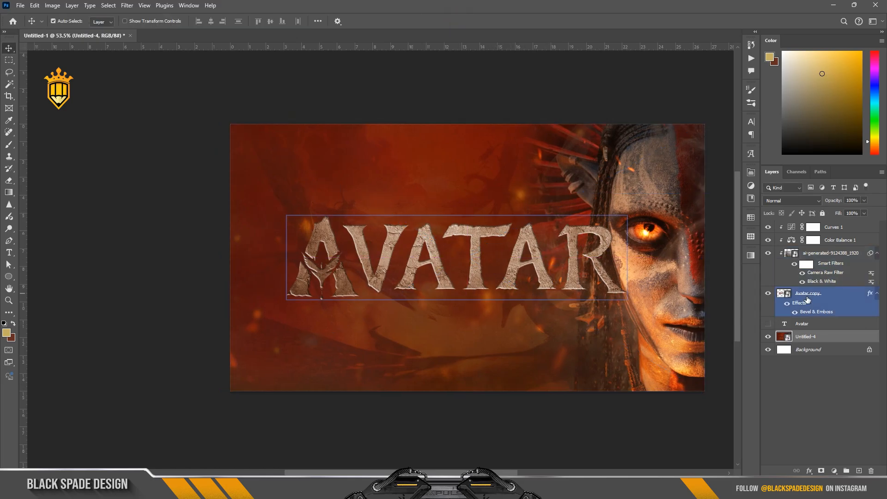
Move the lettering together with its clipped texture and adjustment layers left, away from the face
click(807, 298)
shift+click(827, 227)
key(ctrl+t)
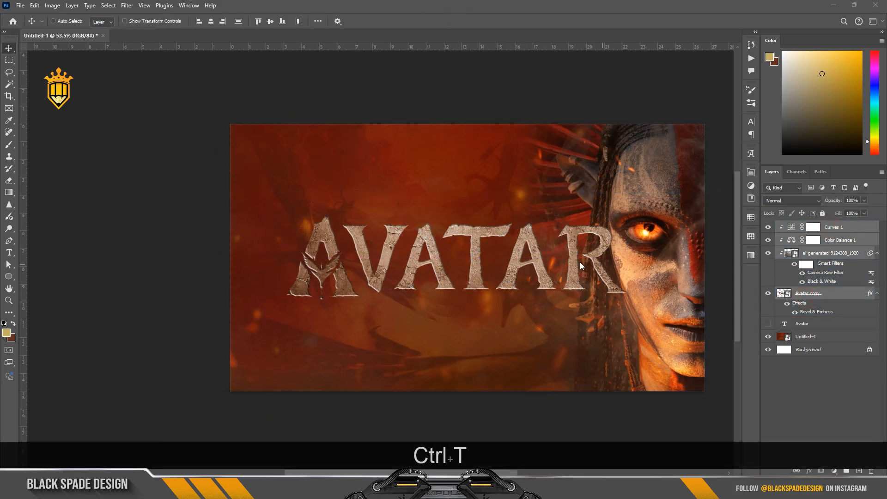
click(451, 187)
drag(579, 266, 538, 264)
key(Return)
Place the Fire Background Wallpaper image above the stone texture, scaled to 143.65% and moved over the lettering
scroll(346, 288, up, 3)
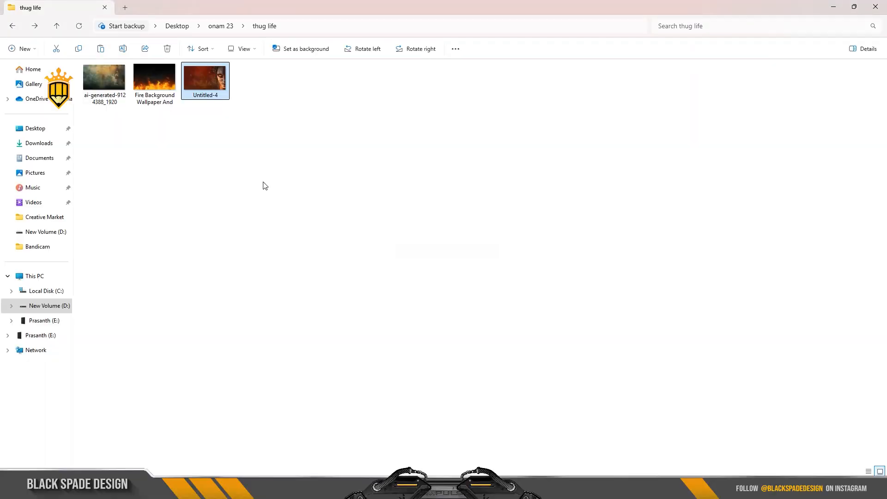
drag(157, 91, 397, 314)
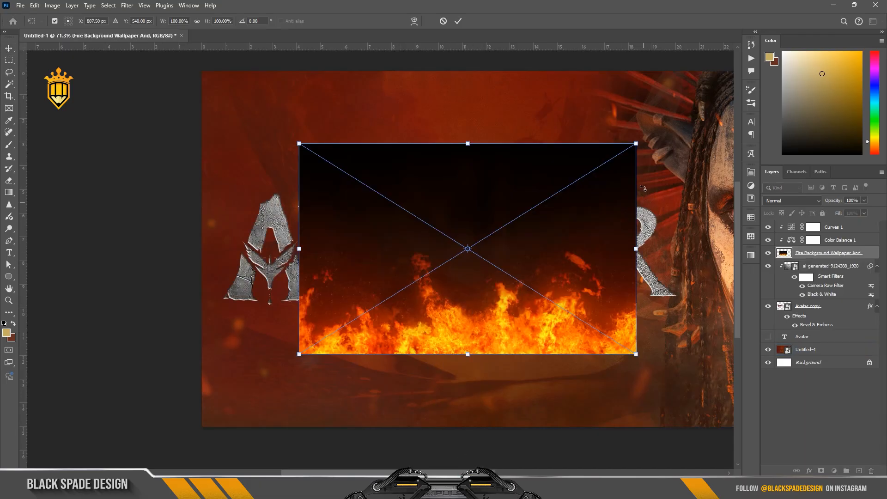
drag(636, 143, 709, 91)
drag(574, 276, 571, 213)
key(Return)
Clip the fire layer to the lettering and set its blend mode to Screen
right_click(820, 257)
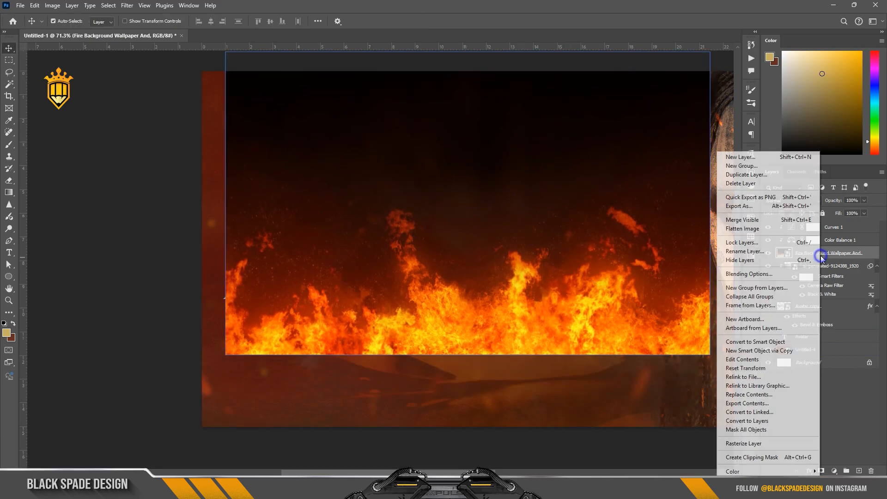
click(763, 458)
click(367, 267)
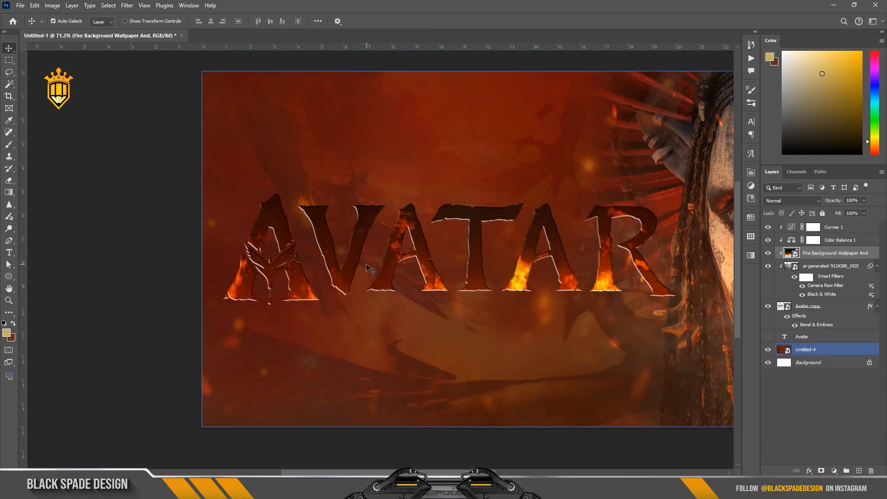
click(777, 200)
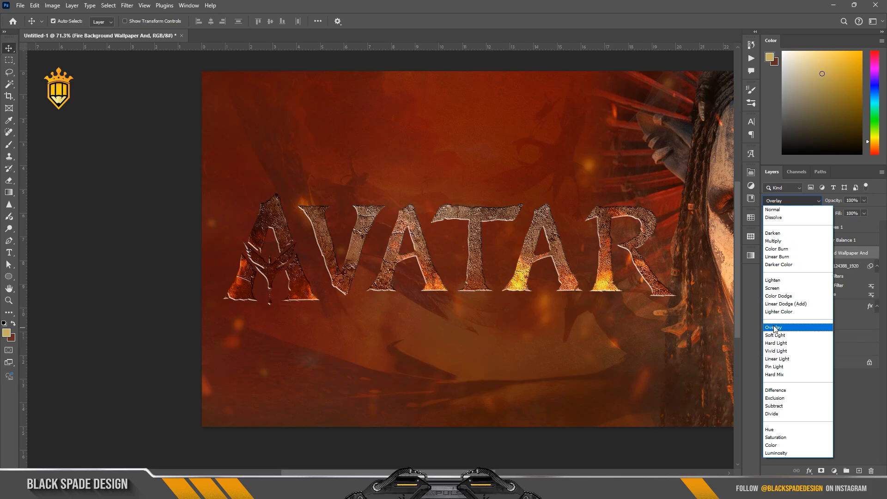
click(776, 289)
Shift the fire image upward so its flames fill the lower parts of the letters
key(ctrl+t)
drag(492, 300, 507, 278)
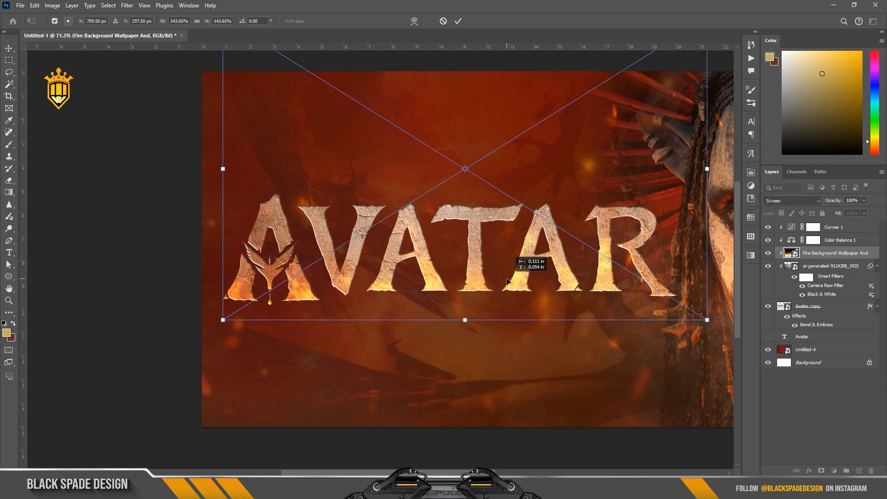
key(Return)
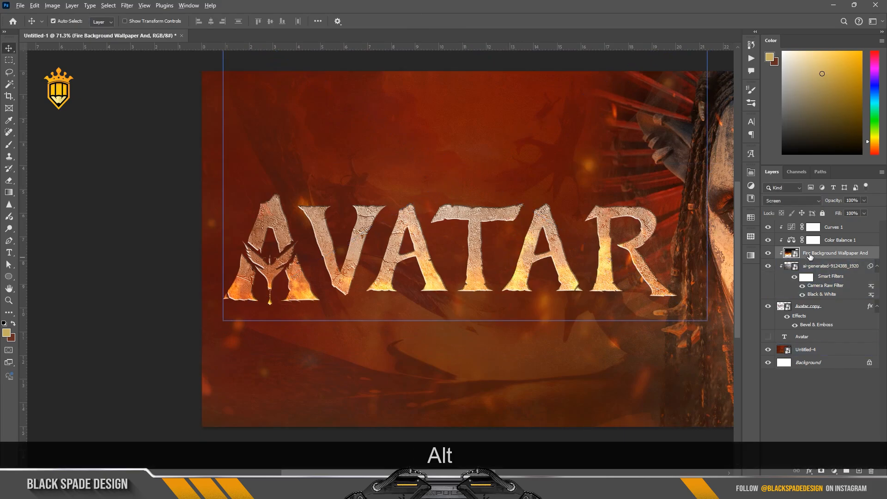
Duplicate the fire layer above the Curves adjustment, set the copy to Multiply and clip it to the lettering
drag(810, 256, 807, 226)
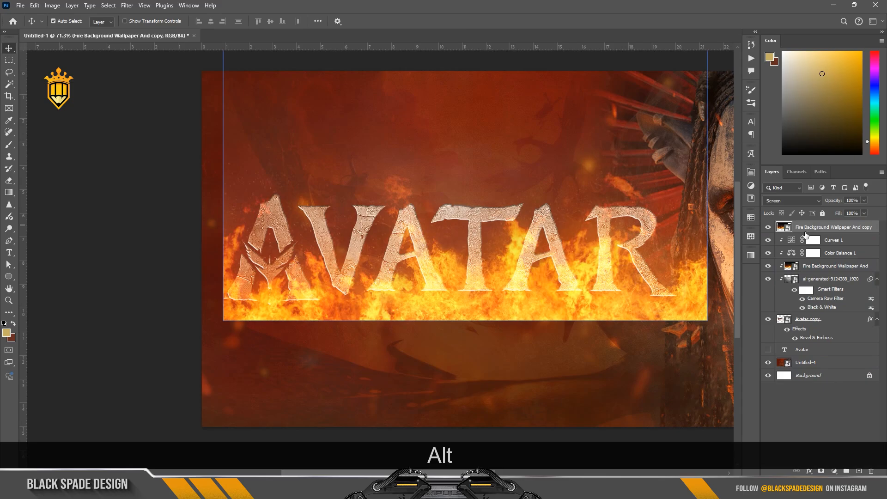
click(777, 202)
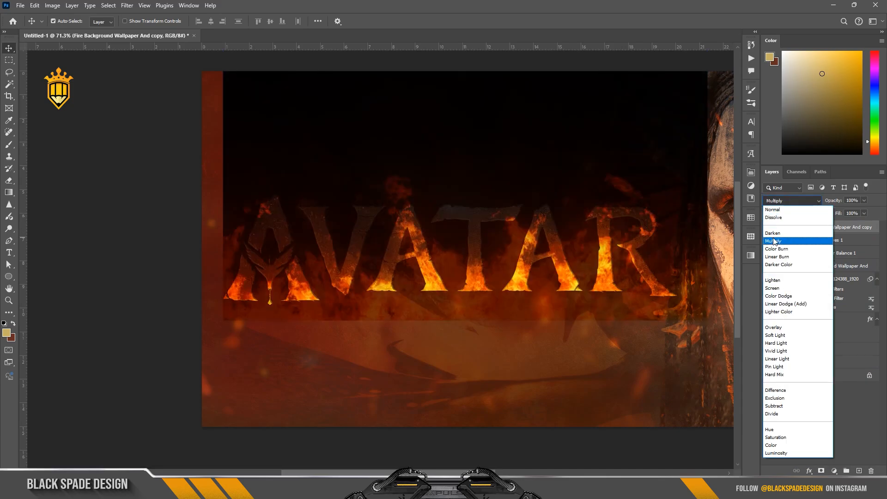
click(774, 241)
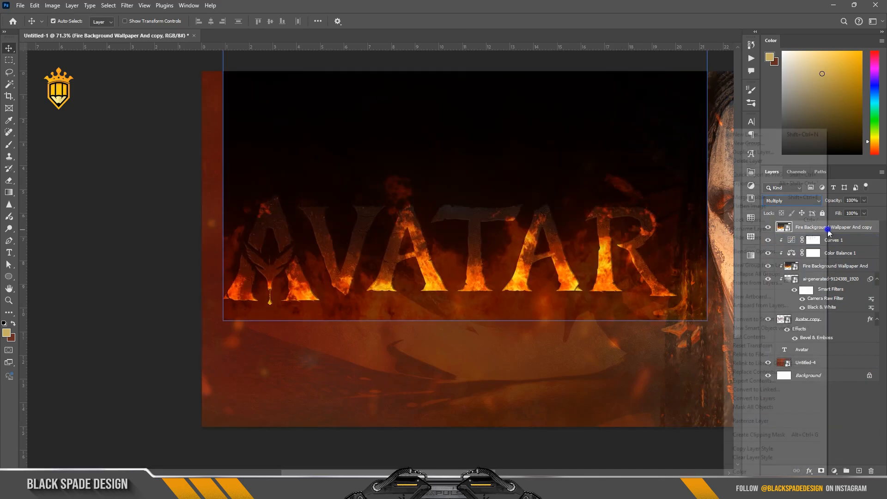
right_click(825, 227)
click(772, 435)
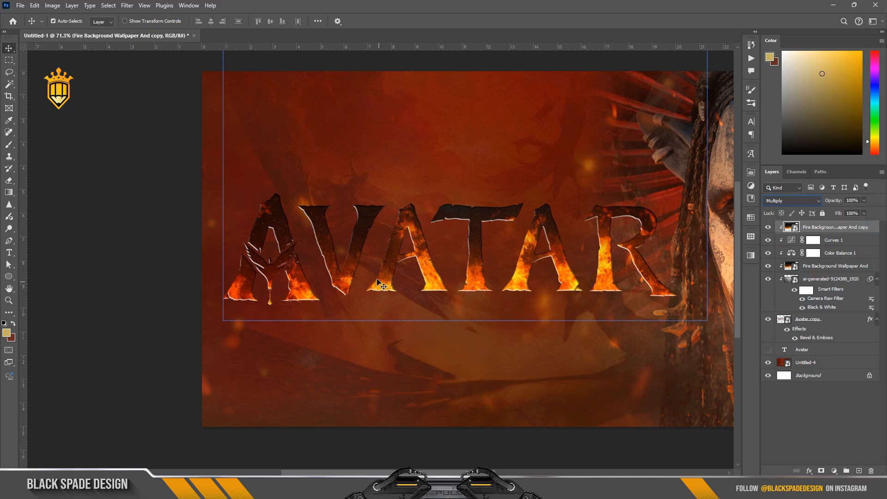
Add a layer mask to the Multiply fire copy and paint black over the upper parts of the letters at 85% brush opacity
click(821, 471)
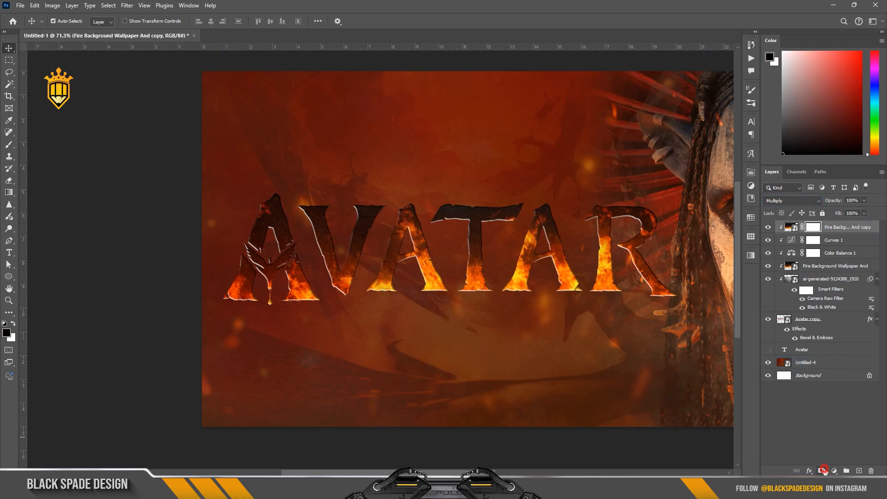
key(b)
key([)
key([)
key([)
key([)
key([)
key([)
key([)
key([)
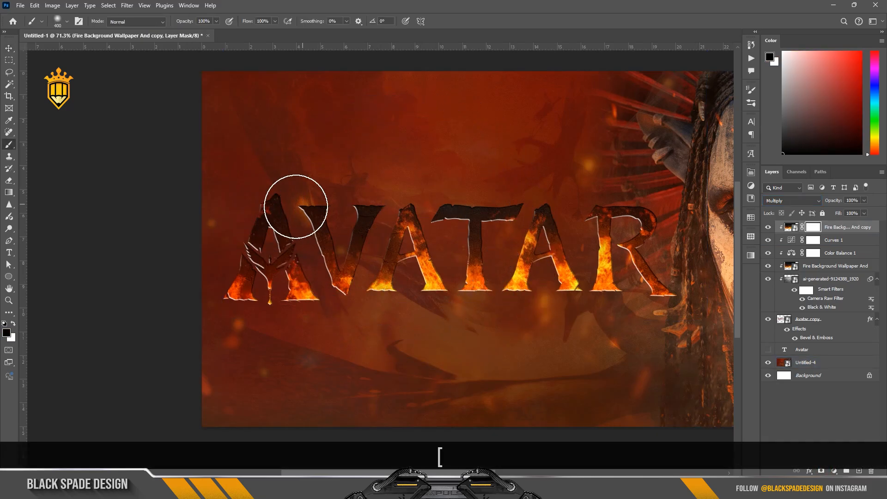
key(])
key(])
key(])
drag(178, 29, 183, 29)
mouse_move(265, 208)
mouse_down()
mouse_move(504, 177)
mouse_move(665, 176)
mouse_up()
key([)
key([)
key(])
key(])
scroll(644, 191, up, 1)
key([)
key([)
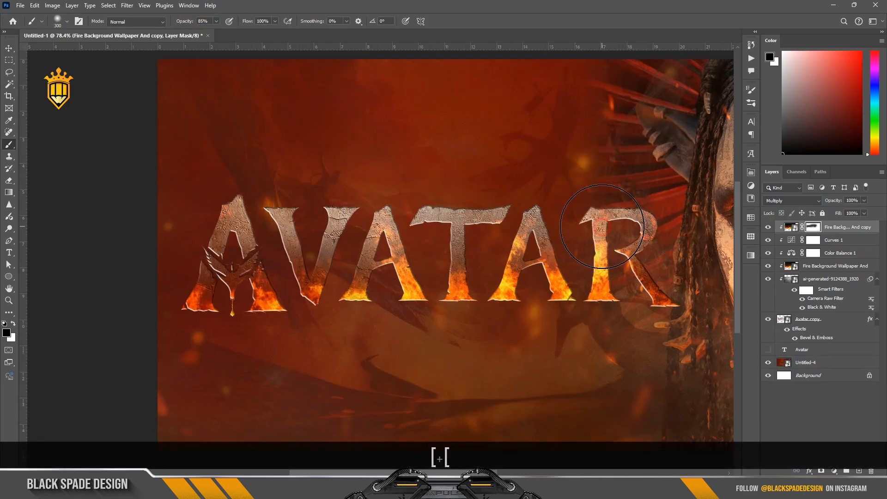
scroll(407, 215, up, 1)
key(])
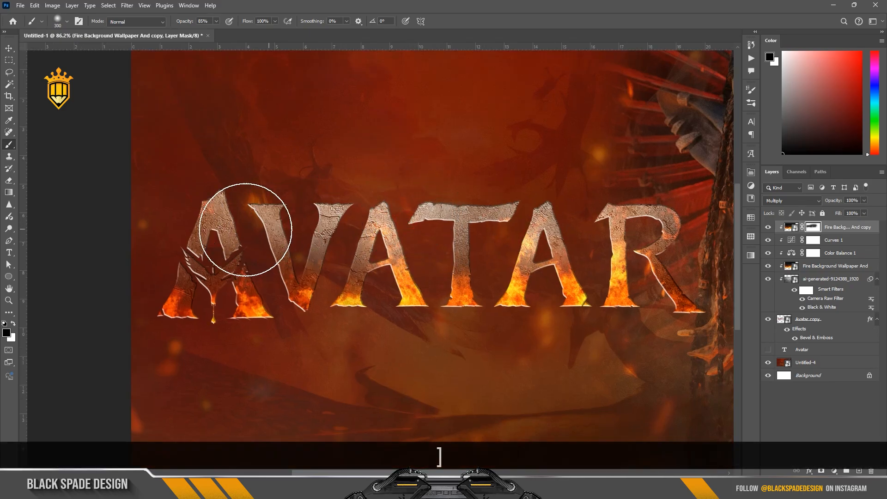
Add a layer mask to the Screen-mode fire layer and paint black over the stray flames in the upper parts of the letters
click(806, 268)
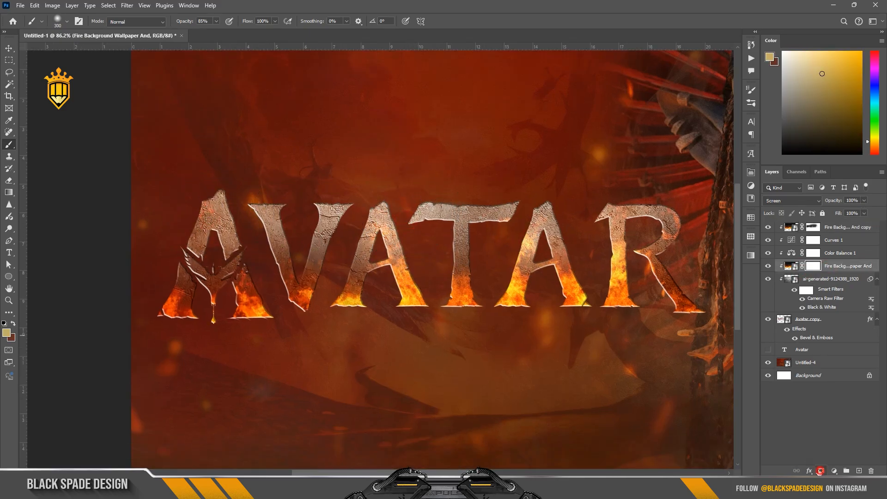
scroll(564, 277, up, 3)
click(523, 204)
scroll(499, 175, down, 3)
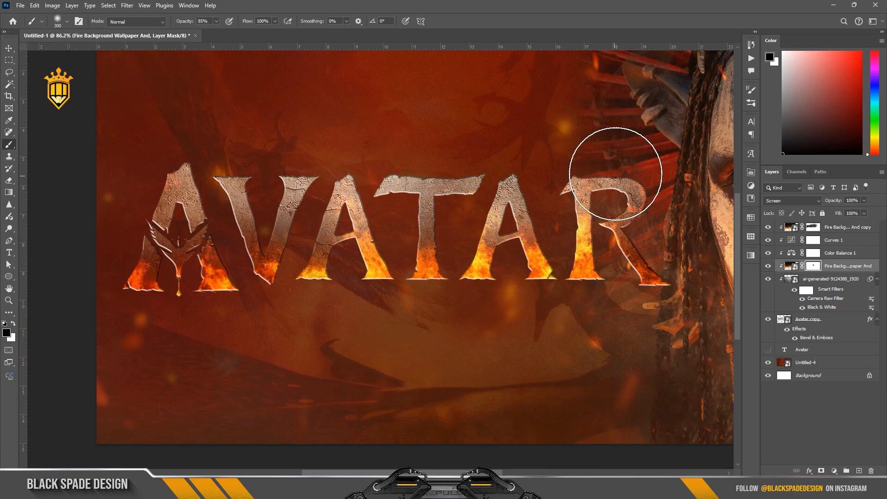
click(616, 174)
click(228, 185)
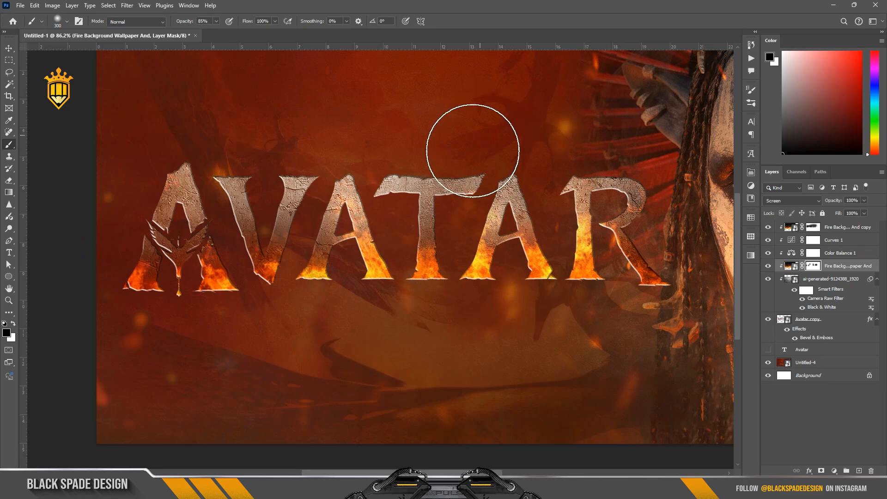
Darken the midtones in the Curves 1 adjustment by moving its curve point to input 115, output 103
scroll(473, 153, down, 2)
key(v)
scroll(473, 156, down, 2)
scroll(555, 194, up, 1)
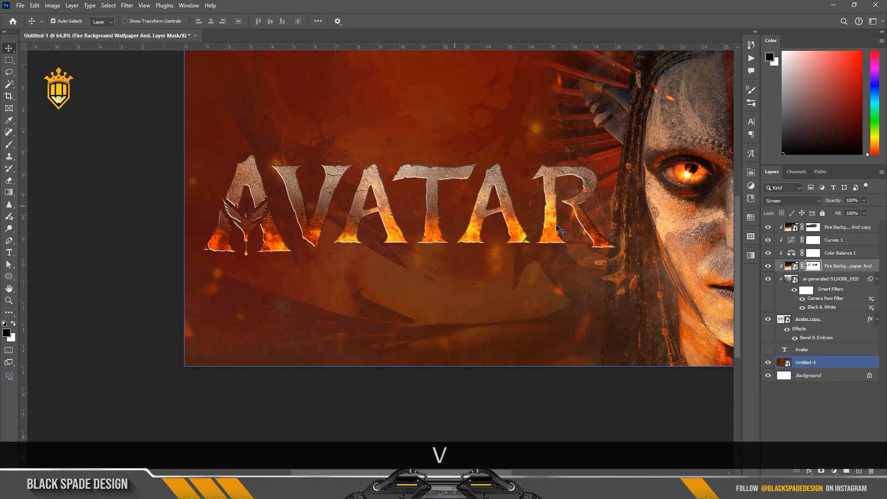
double_click(792, 240)
drag(683, 279, 677, 276)
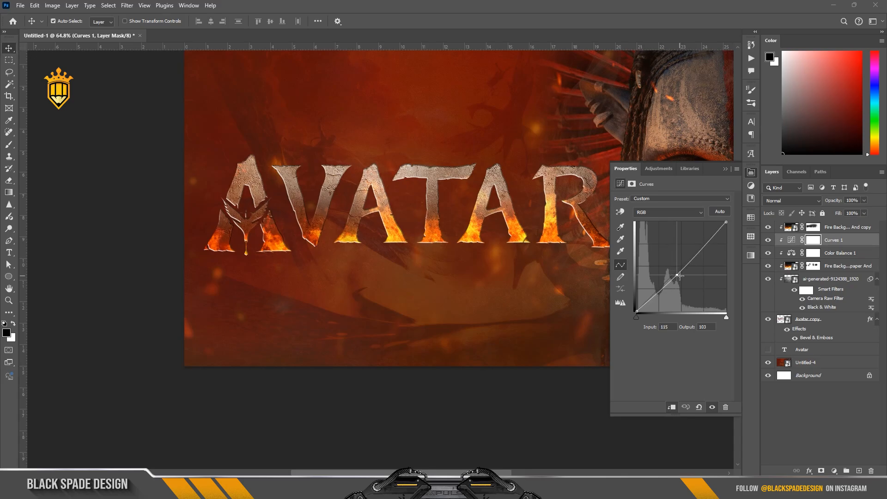
click(728, 172)
Add a Levels adjustment above the fire copy, clipped to the lettering, with black input 41 and midtones 0.74
click(850, 227)
click(834, 471)
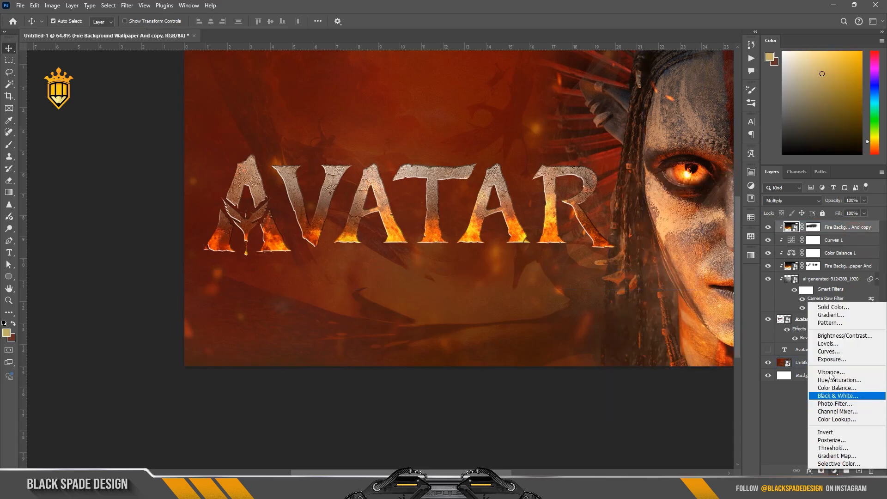
click(828, 344)
drag(634, 268, 695, 266)
click(672, 407)
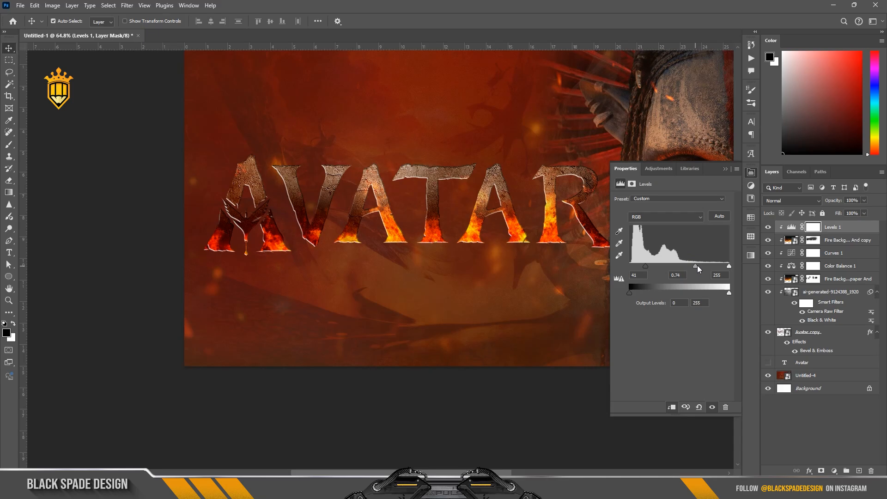
click(726, 169)
Invert the Levels mask and paint white over parts of the letters with a 500 px brush at 42% opacity
key(ctrl+i)
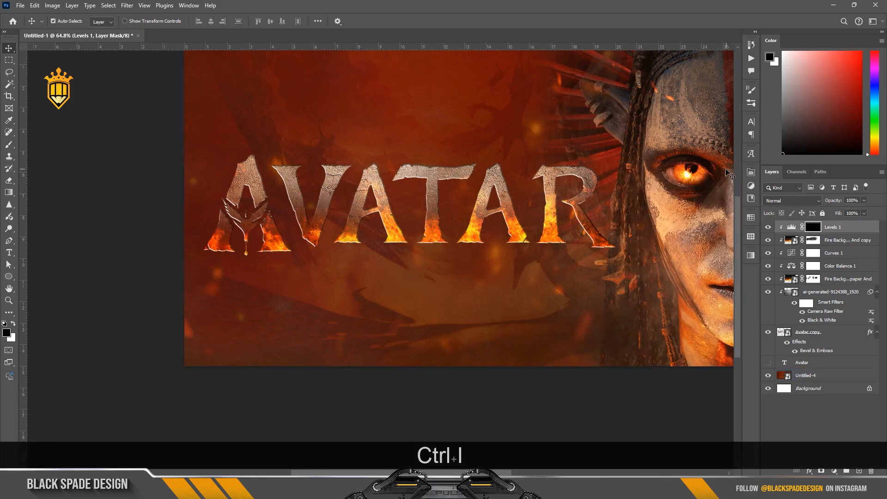
key(b)
scroll(473, 152, down, 2)
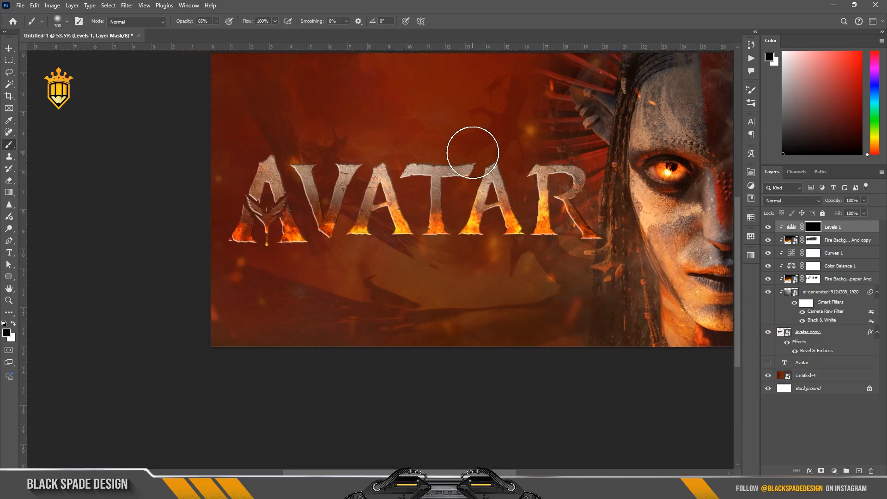
scroll(471, 150, up, 1)
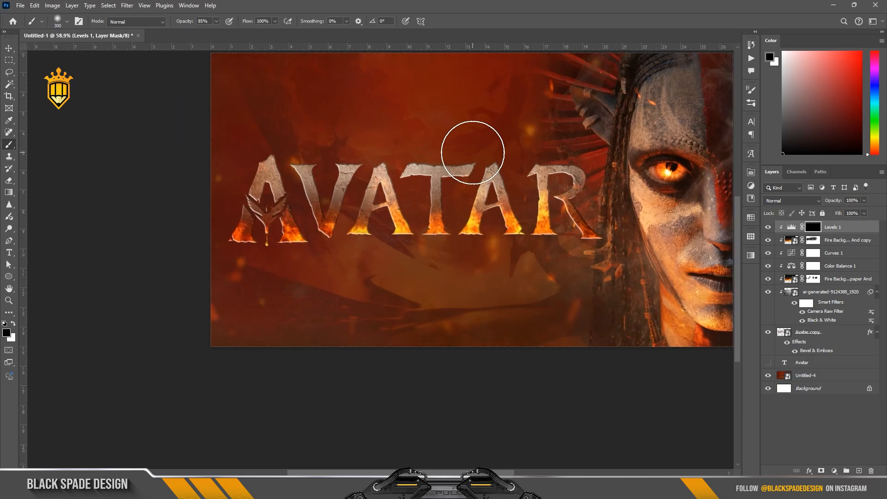
key(bracketright)
key(bracketright)
scroll(547, 158, up, 2)
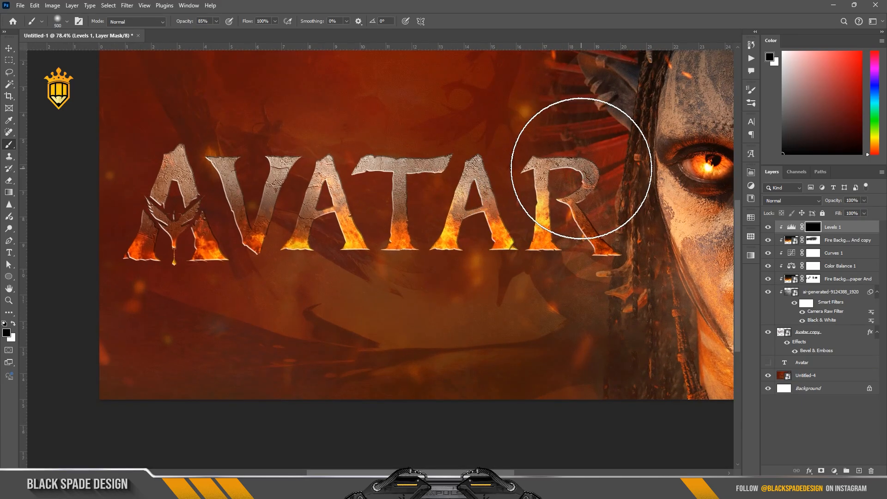
key(x)
key(ctrl+z)
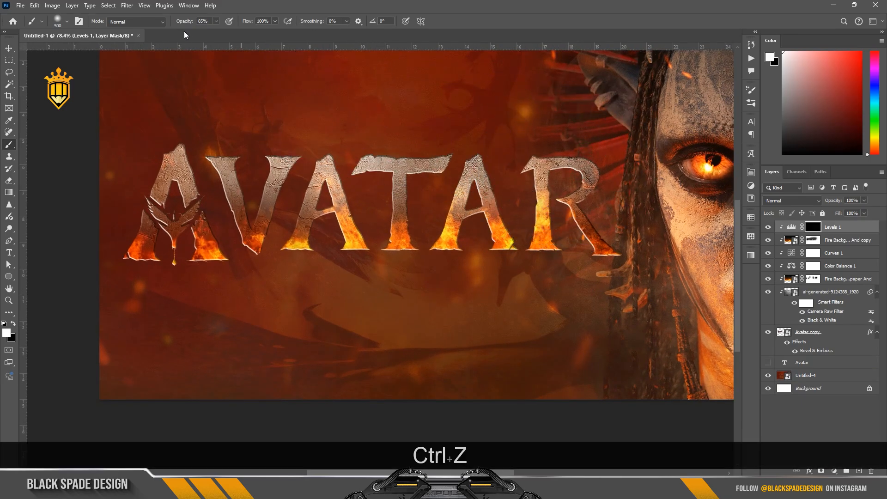
drag(174, 24, 169, 25)
click(586, 155)
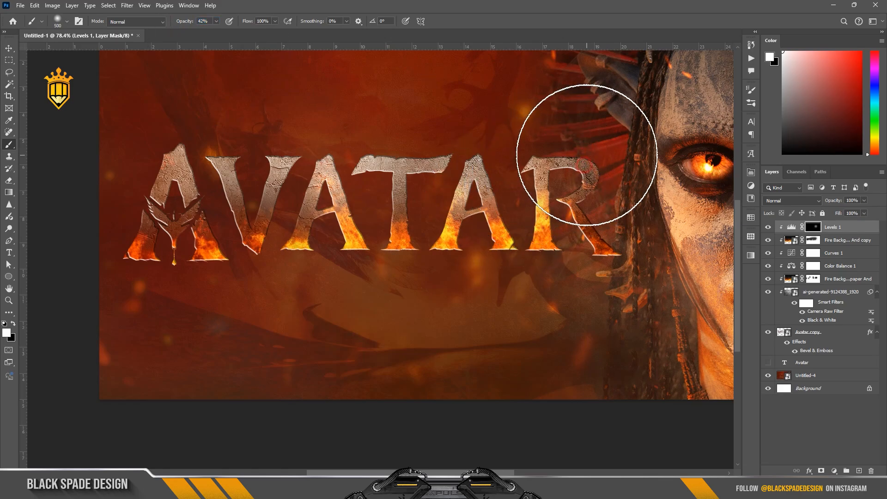
click(412, 131)
scroll(423, 149, down, 2)
click(417, 214)
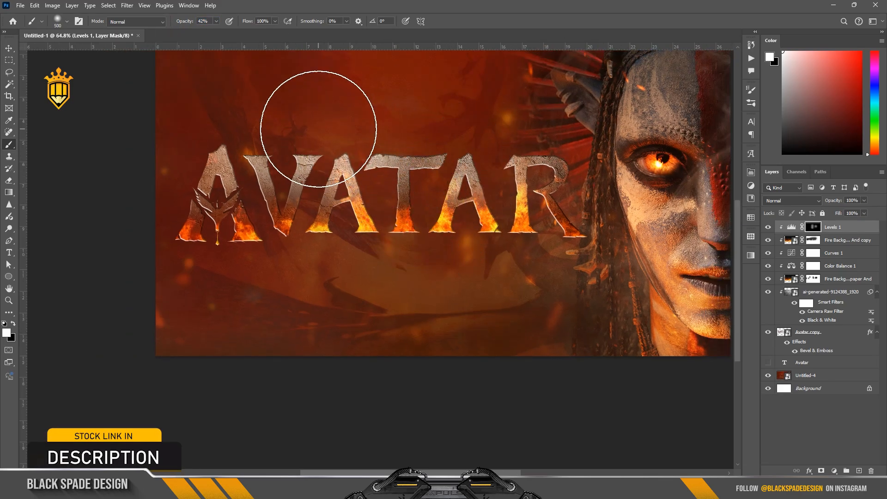
Paint more of the Levels darkening over the letter V with a 300 px white brush at 32% opacity
scroll(323, 157, up, 1)
key(bracketleft)
key(bracketleft)
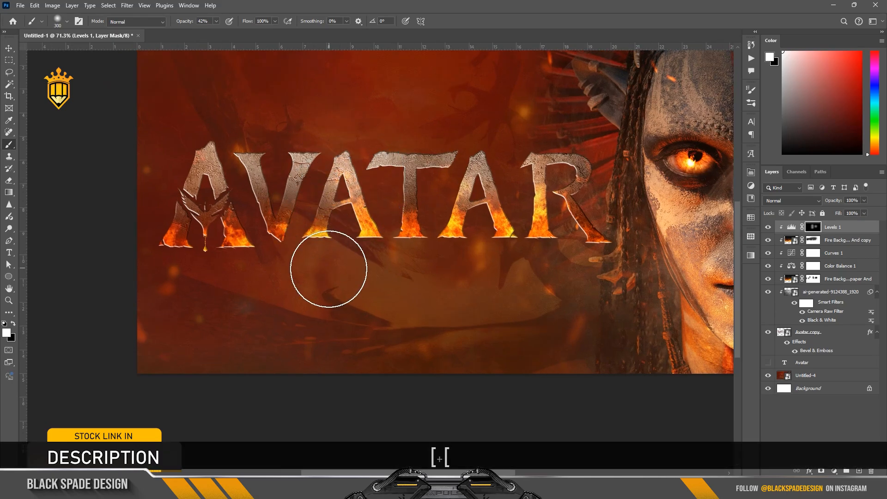
key(3)
key(2)
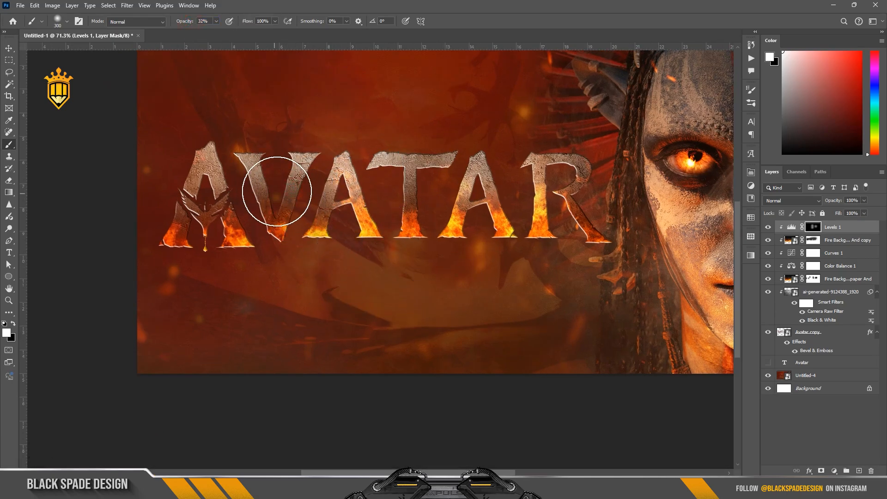
scroll(277, 192, down, 2)
scroll(259, 190, up, 4)
drag(256, 191, 303, 204)
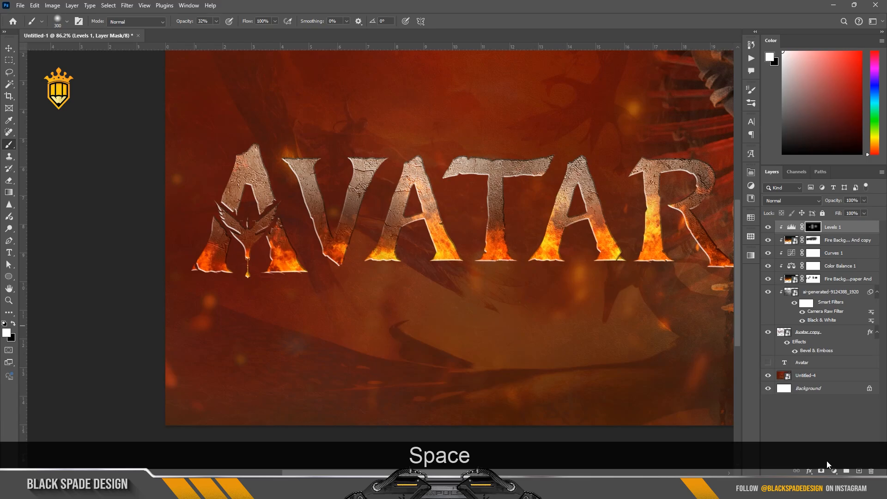
Add a second Curves adjustment clipped to the lettering, brightened with a point at input 92, output 137
click(834, 471)
click(822, 357)
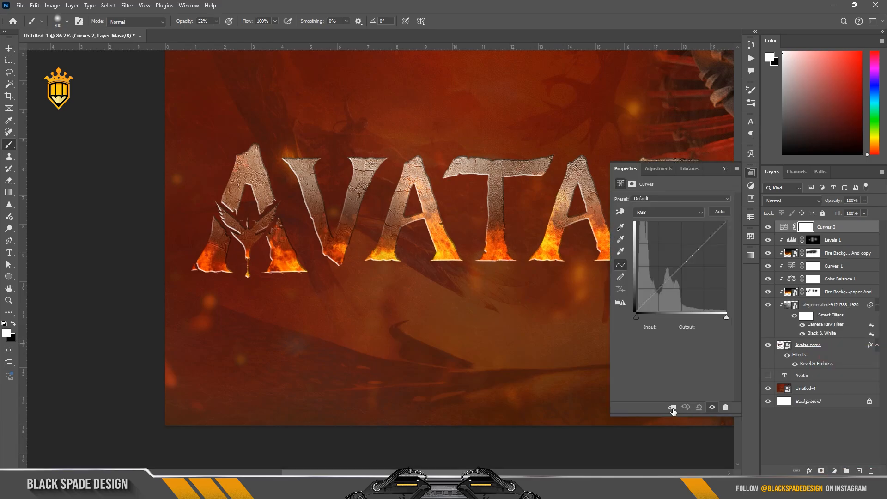
drag(675, 276, 670, 265)
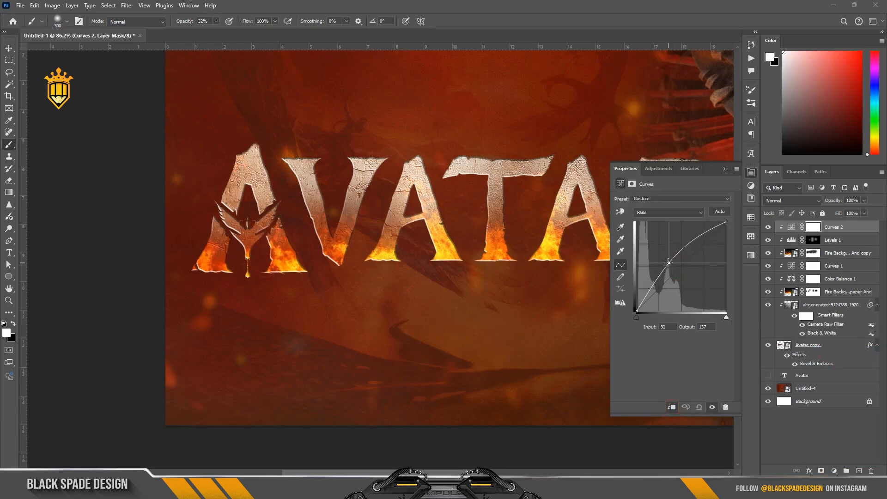
click(725, 171)
Invert the second Curves mask and paint white over the top of the first A at 64% brush opacity
key(ctrl+i)
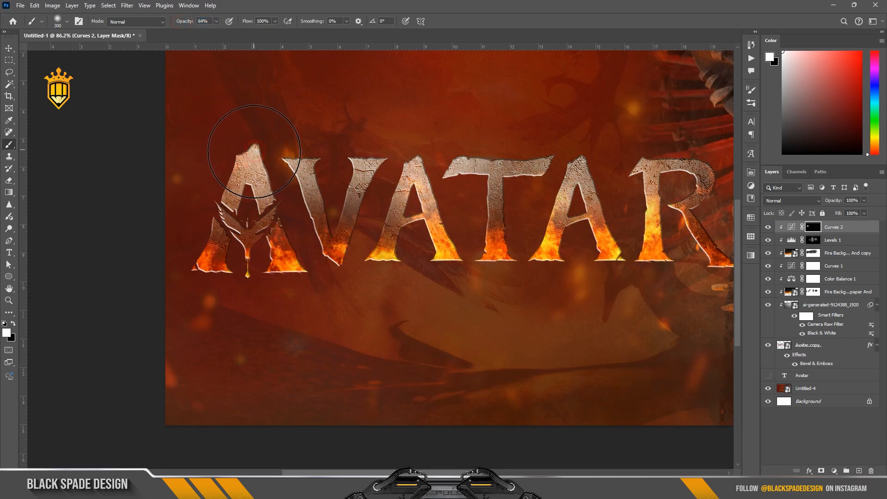
click(261, 147)
key(bracketright)
key(bracketright)
key(bracketright)
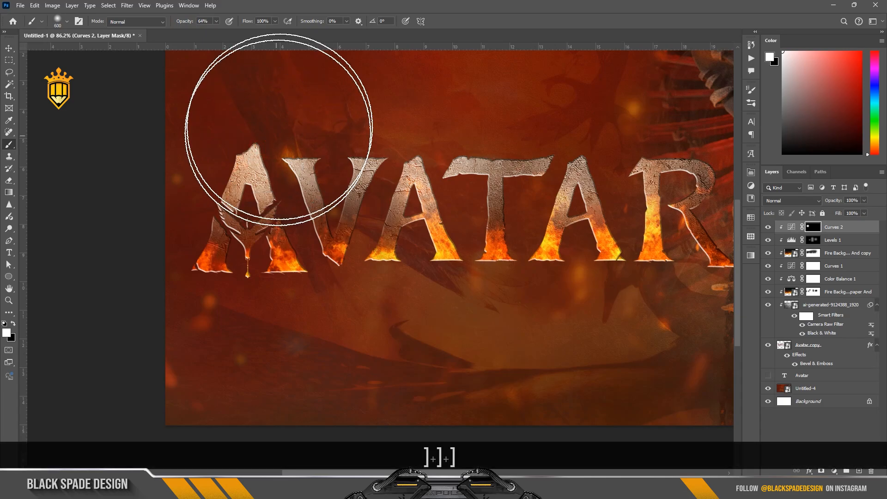
key(bracketleft)
key(bracketleft)
key(bracketleft)
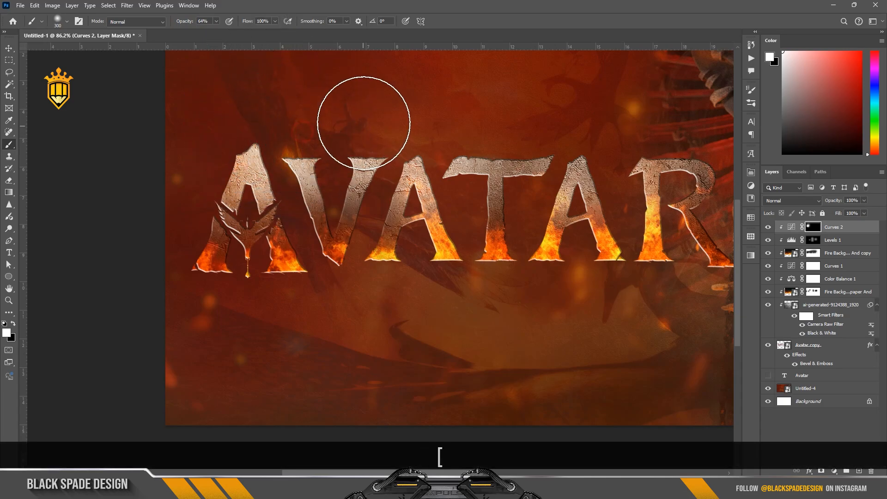
Change the Bevel & Emboss highlight color of the Avatar copy layer to orange fd6406, sampled from the flames in the first A
scroll(305, 214, up, 3)
key(v)
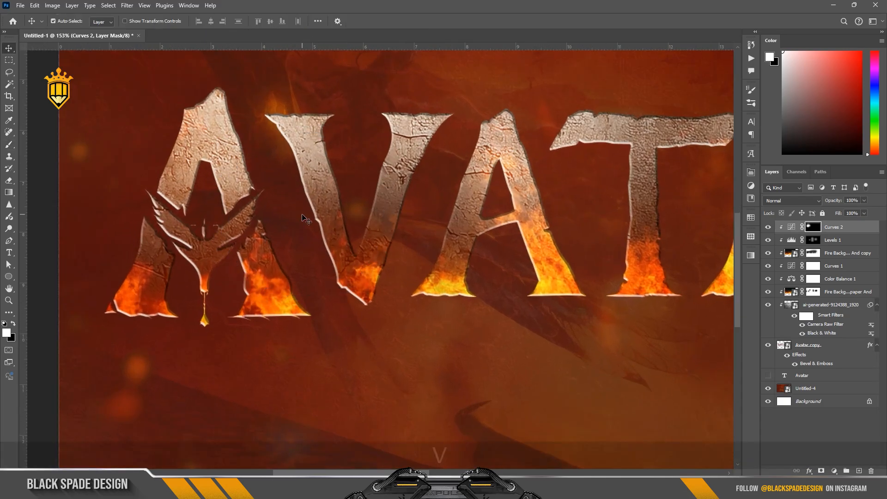
click(599, 368)
click(815, 355)
double_click(802, 356)
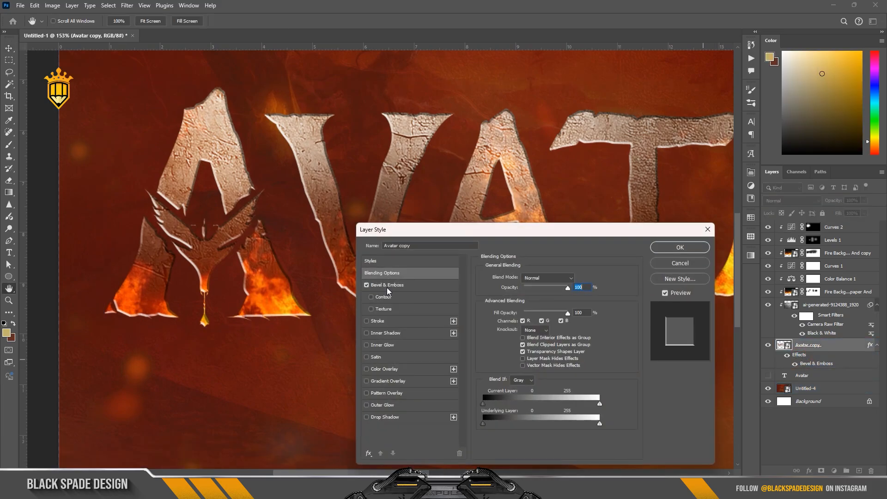
click(387, 287)
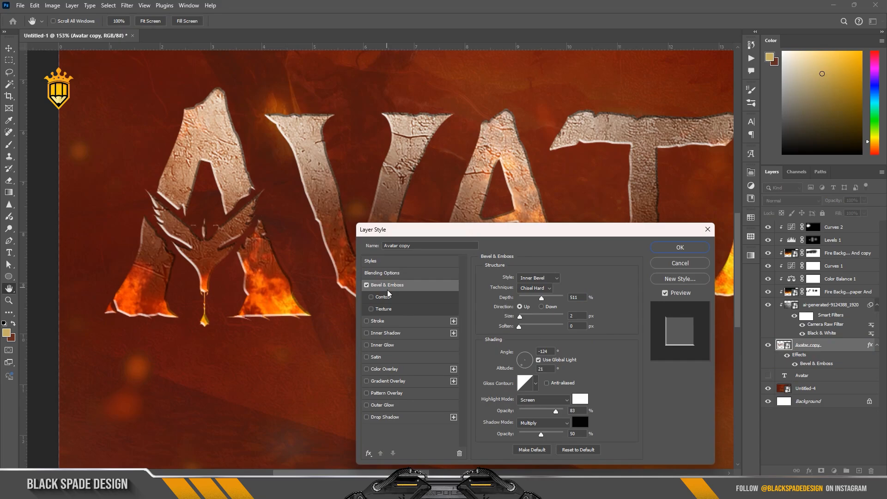
click(580, 401)
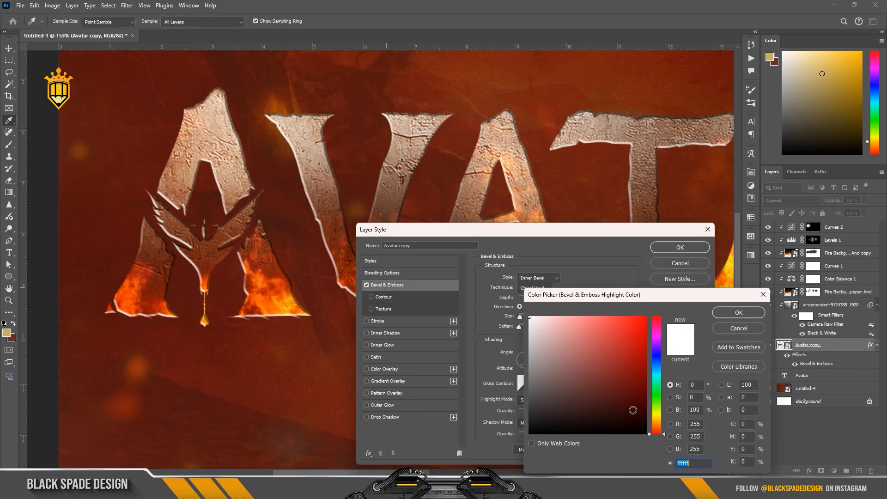
click(288, 303)
click(273, 304)
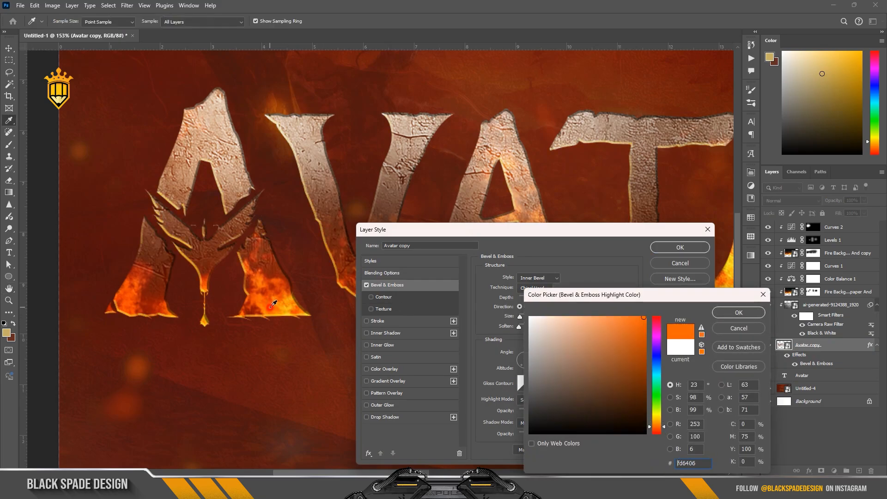
click(726, 314)
click(696, 250)
Paint black at 64% brush opacity on the lower fire texture's mask across the middle and upper parts of the letters A, T, A and R
scroll(405, 264, down, 5)
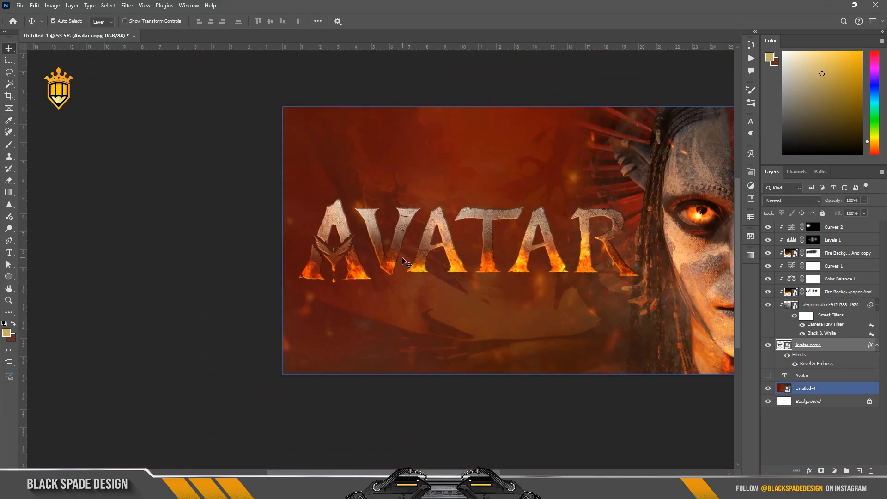
scroll(407, 263, down, 2)
scroll(508, 266, up, 1)
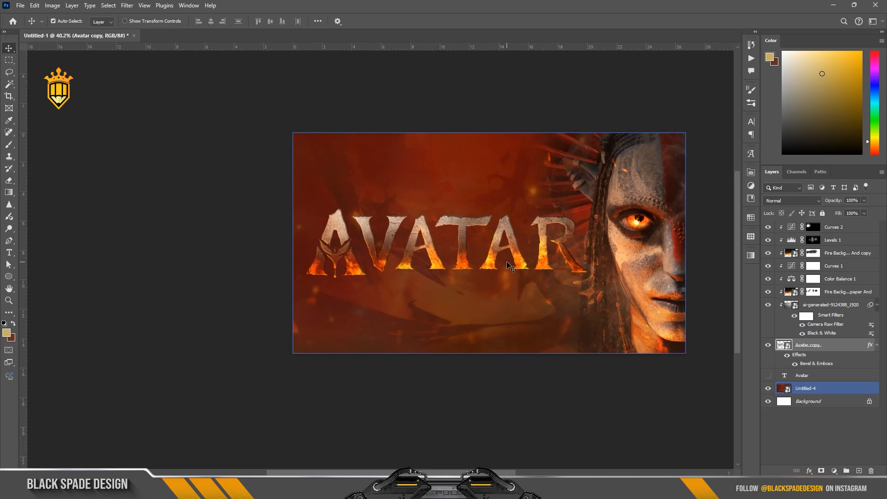
scroll(509, 266, up, 3)
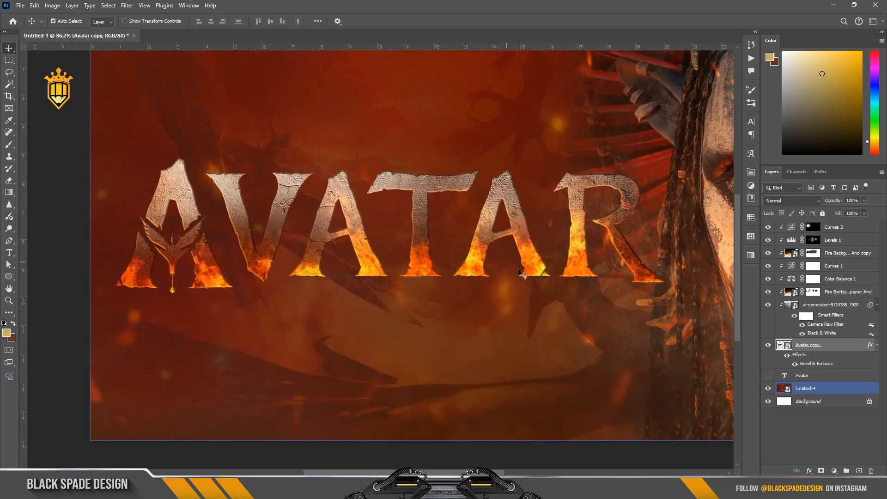
click(832, 305)
click(841, 293)
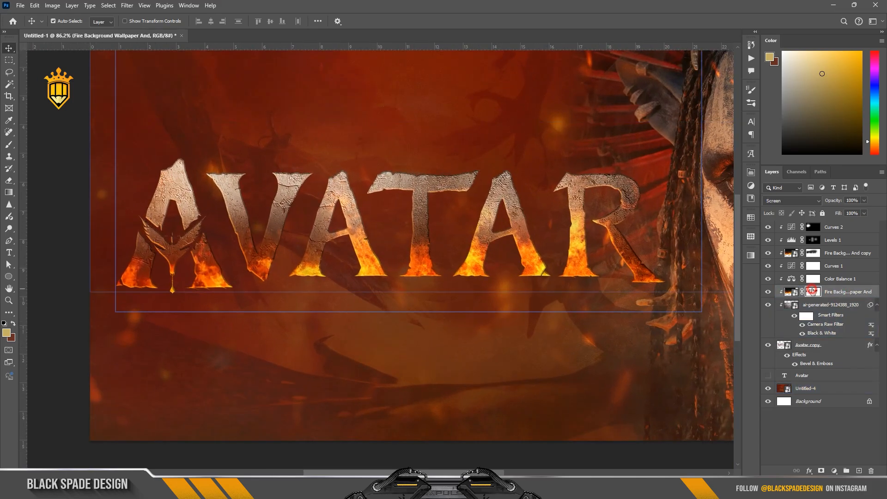
click(812, 291)
key(b)
key(d)
scroll(462, 208, up, 2)
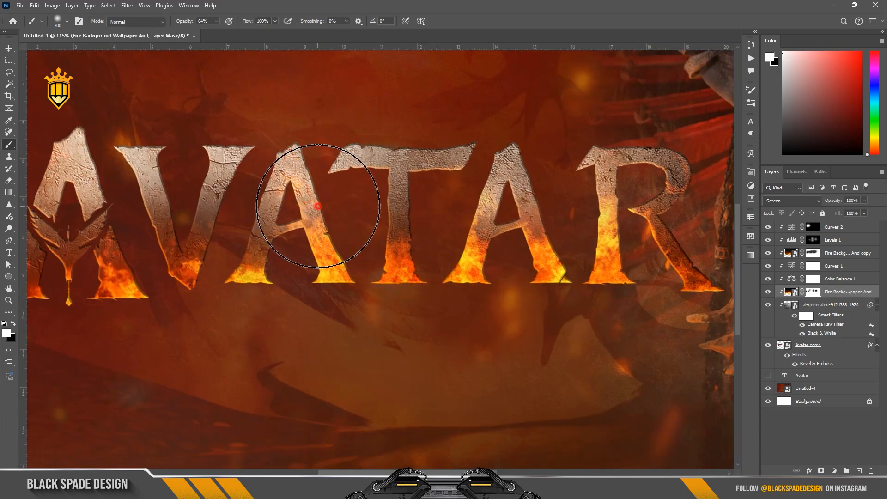
key(x)
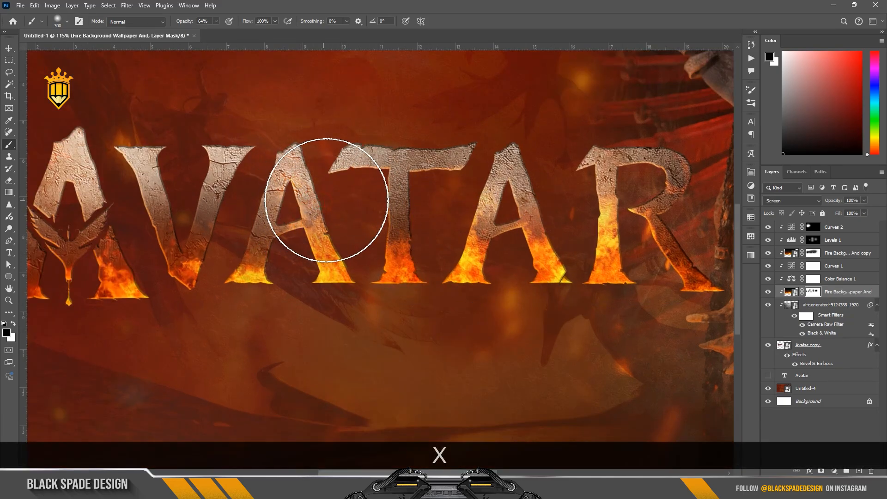
drag(365, 186, 523, 187)
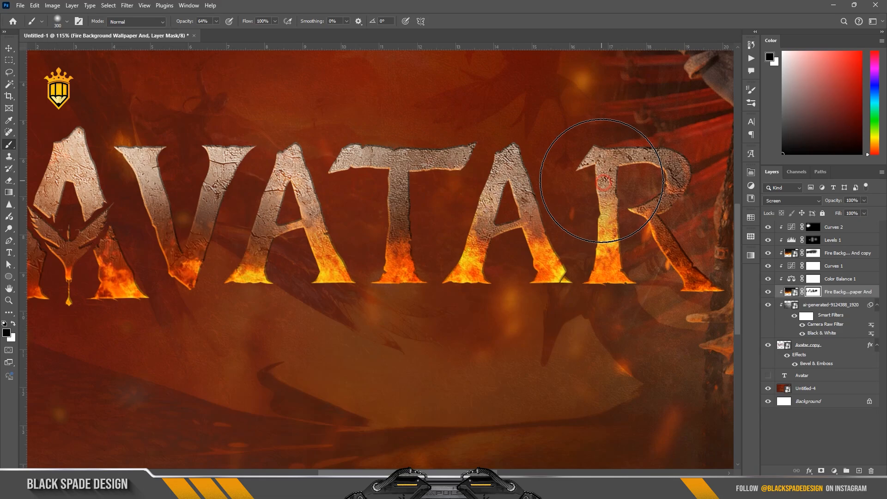
drag(608, 186, 648, 188)
Paint white at 100% brush opacity on the Curves 2 mask over the top of the first A
scroll(622, 189, down, 2)
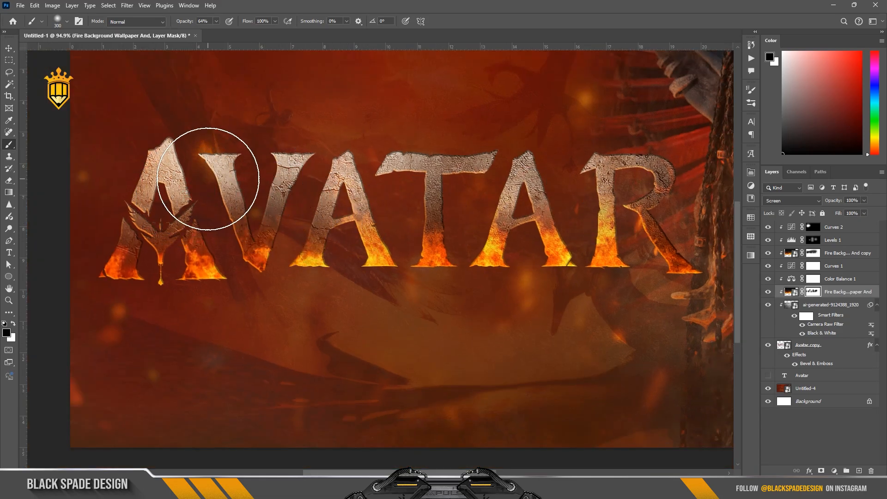
scroll(212, 212, up, 1)
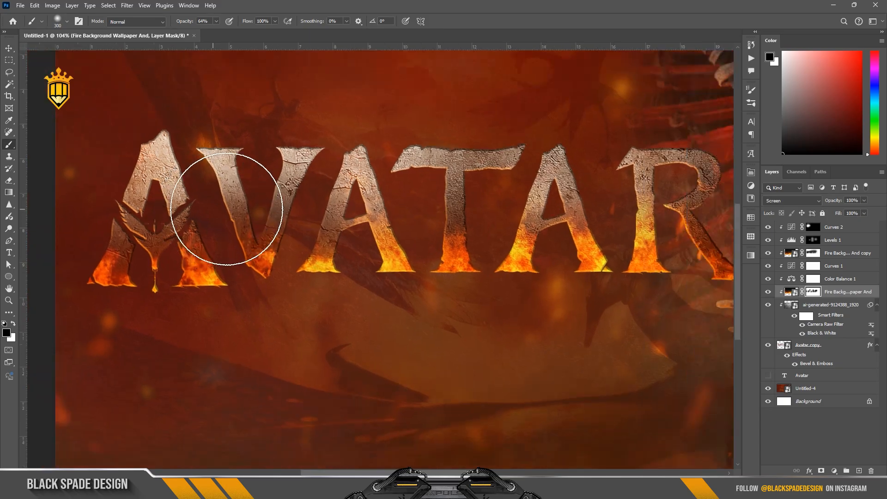
click(813, 227)
click(193, 152)
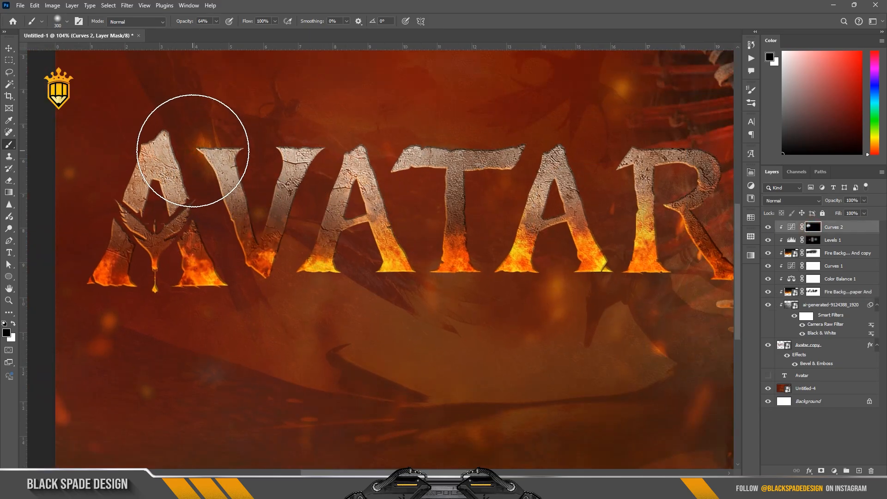
key(ctrl+z)
key(x)
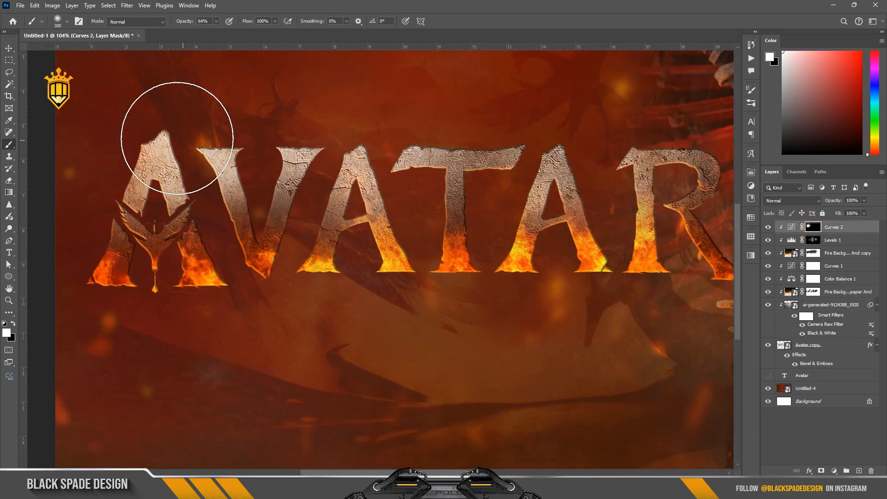
scroll(194, 113, up, 3)
key(space)
drag(208, 119, 280, 175)
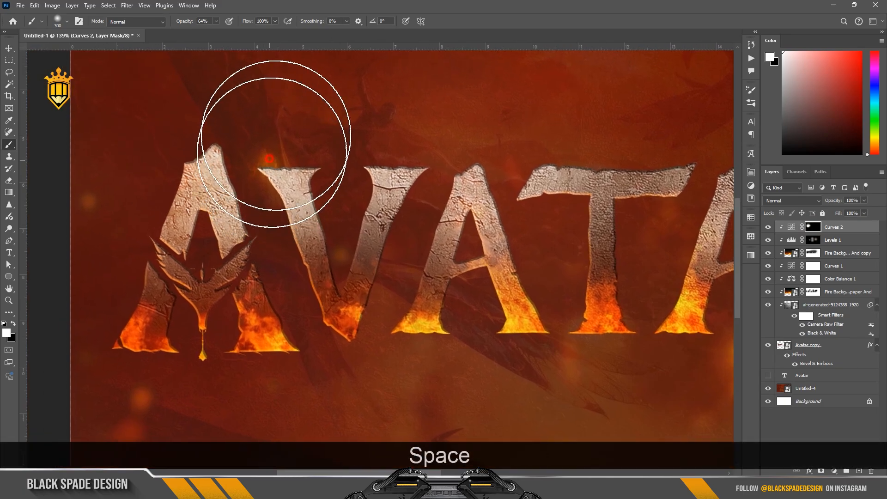
drag(184, 23, 206, 23)
drag(237, 112, 241, 140)
Brighten the Curves 2 adjustment further by moving its curve point to input 85, output 156
double_click(791, 227)
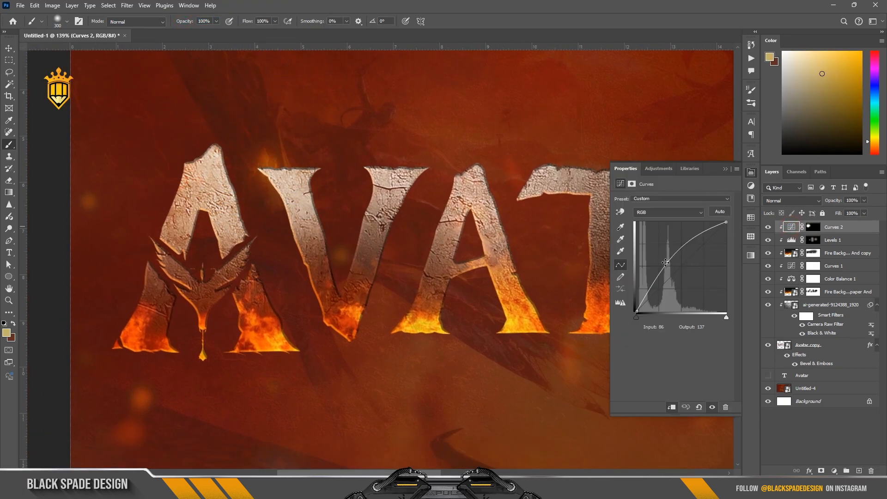
drag(666, 262, 662, 262)
key(ctrl+z)
key(ctrl+z)
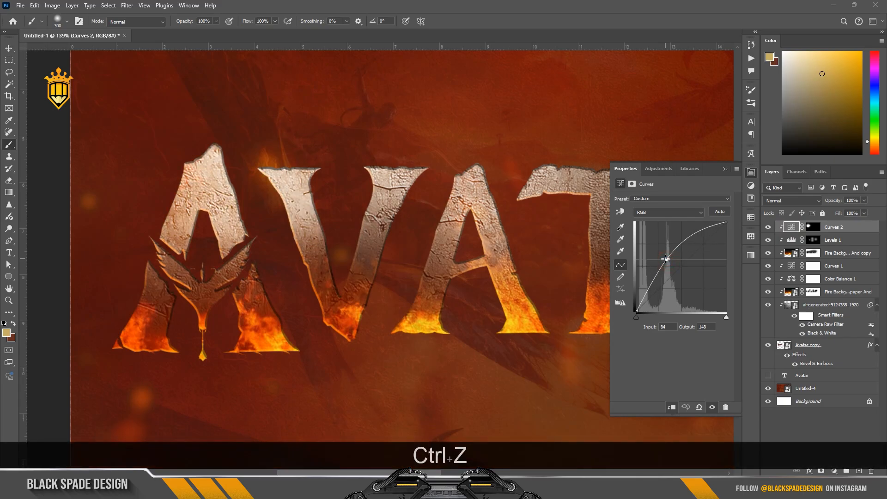
drag(666, 258, 665, 256)
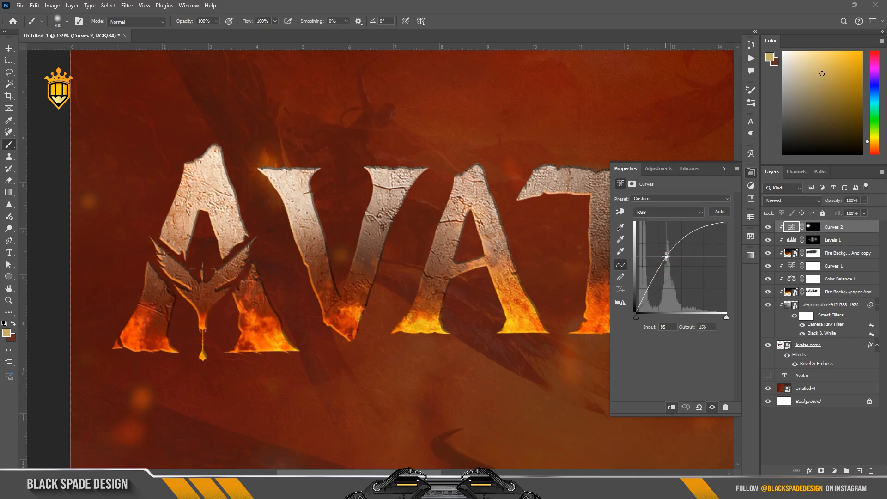
click(725, 170)
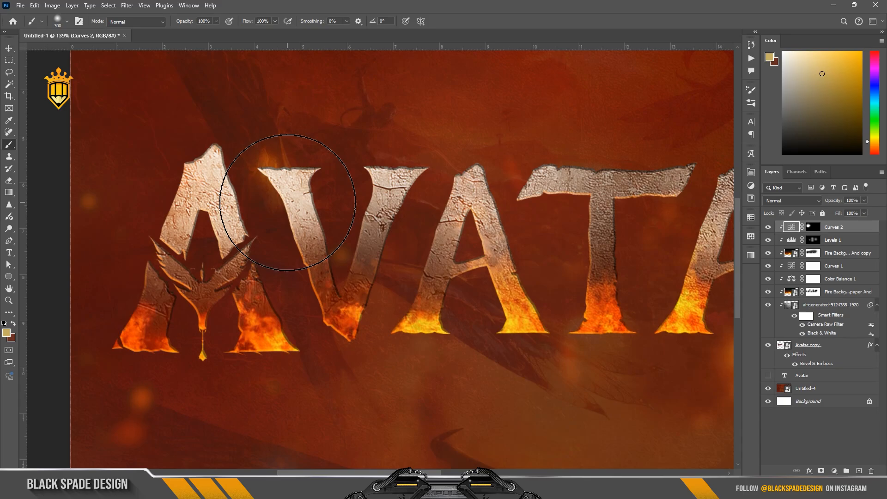
Group the Avatar copy layer with all the textures and adjustments clipped to it, up to Curves 2
key(ctrl+0)
scroll(288, 204, down, 5)
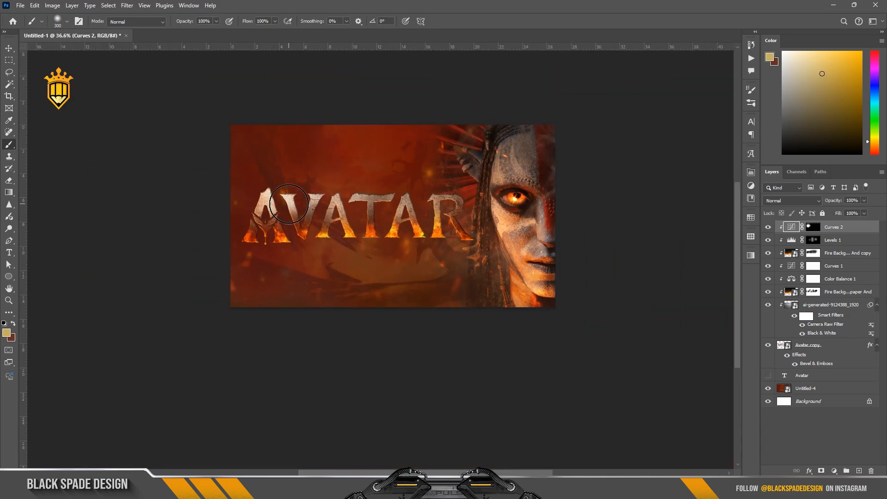
scroll(347, 236, up, 4)
scroll(346, 235, up, 2)
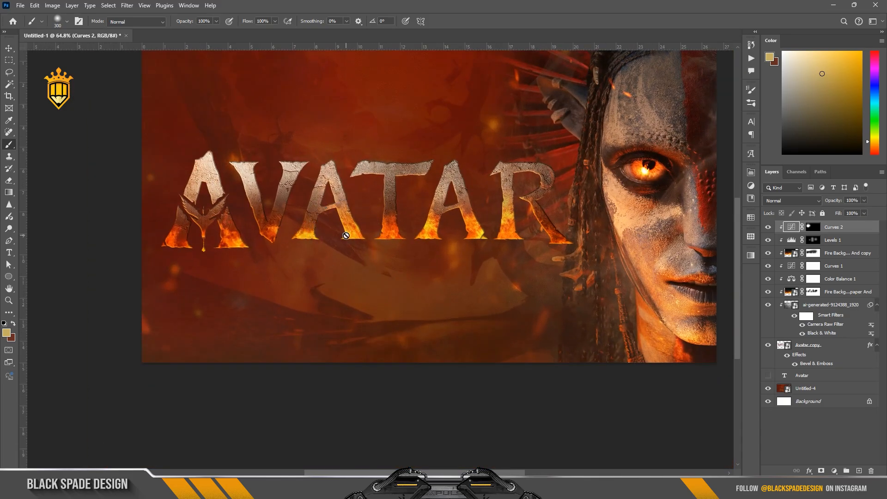
key(v)
click(795, 302)
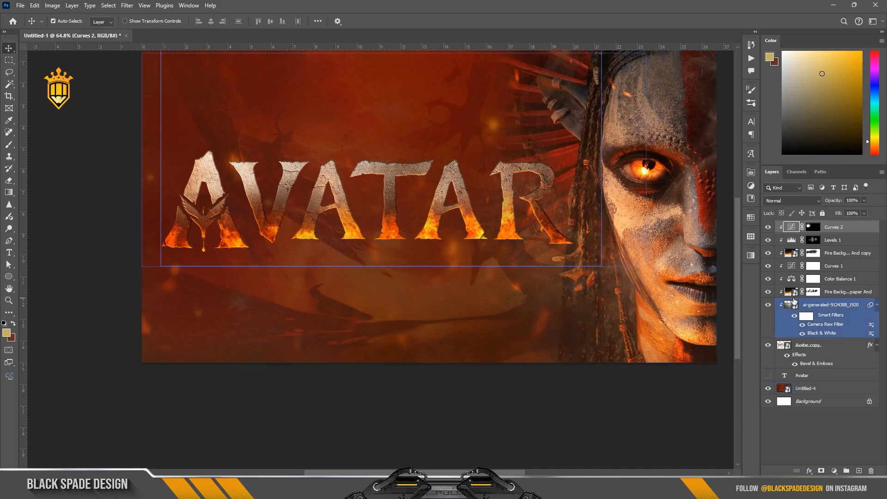
key(shift)
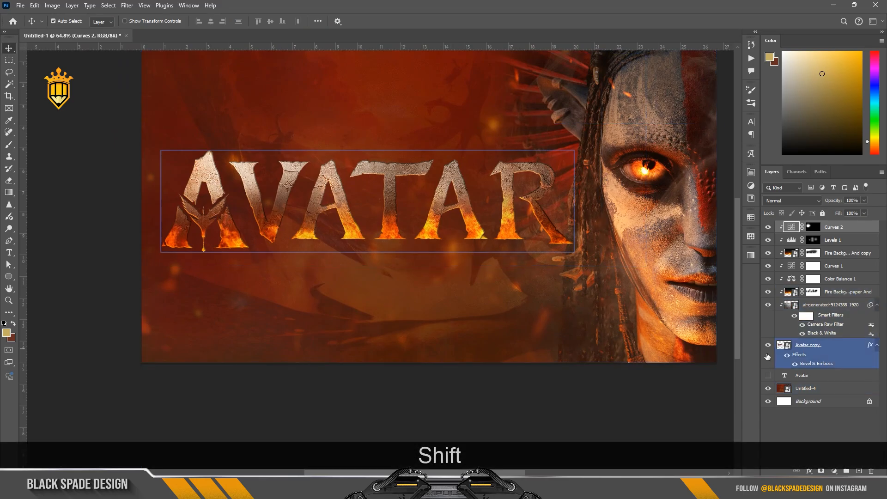
click(768, 347)
click(768, 347)
click(805, 348)
shift+click(831, 227)
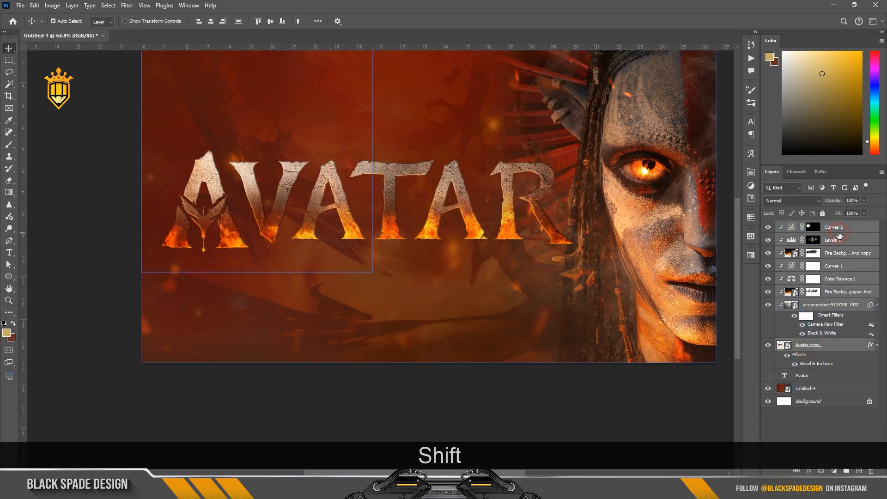
key(ctrl+g)
key(ctrl+t)
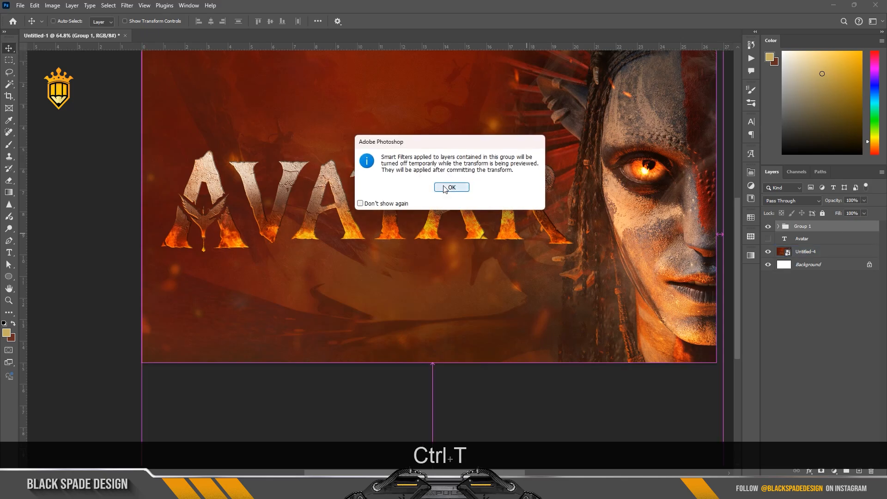
click(452, 187)
key(Return)
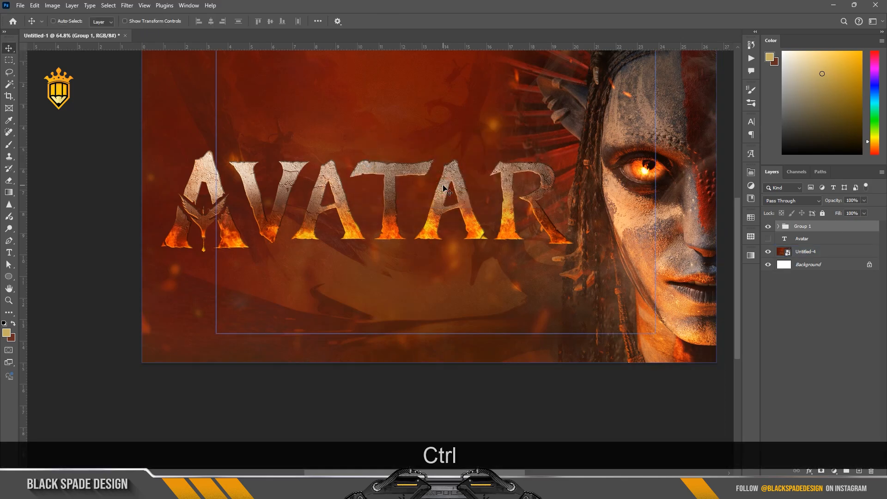
Duplicate the lettering group and hide the original Group 1
key(ctrl+j)
click(768, 237)
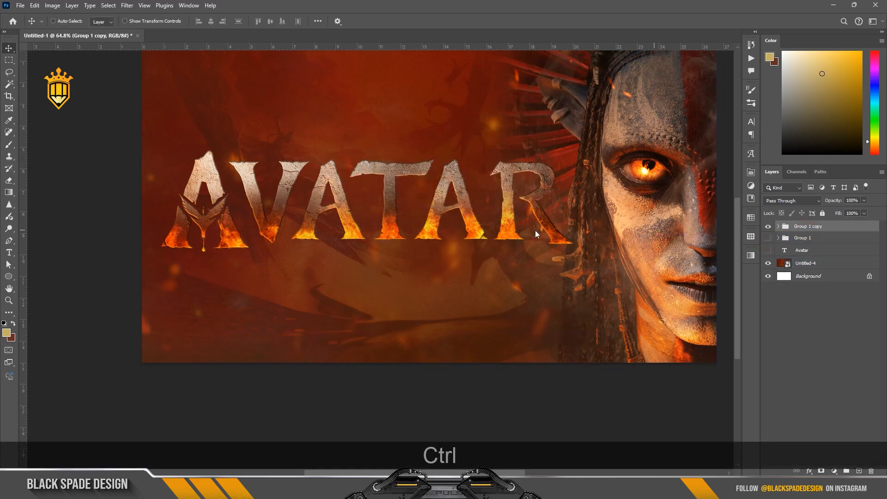
Scale the duplicated lettering group to 83.12% and place it at X 913.50 px, Y 636.00 px
key(ctrl+t)
click(452, 186)
key(ctrl+0)
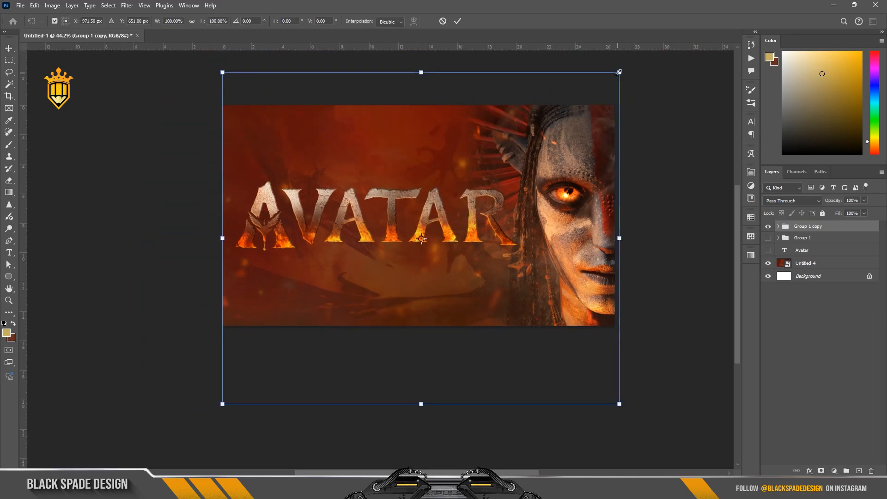
mouse_move(620, 72)
mouse_down()
mouse_move(550, 124)
mouse_move(619, 79)
mouse_up()
scroll(546, 160, up, 2)
drag(481, 230, 467, 227)
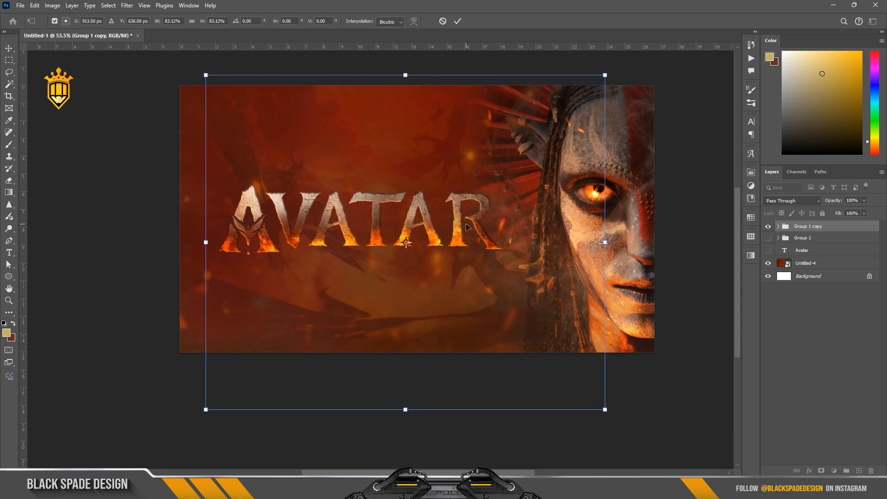
key(Return)
Add an empty layer above the hidden Group 1 and sample a dark brown brush color from the background beside the braids
scroll(409, 238, down, 1)
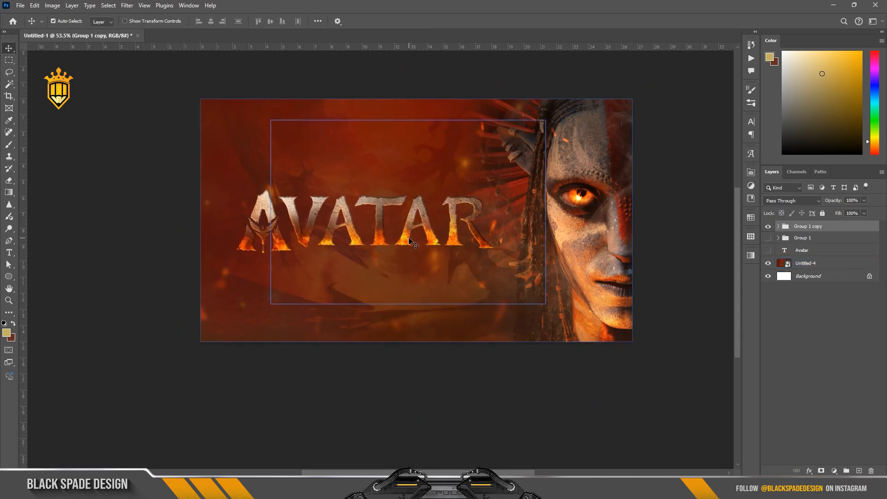
scroll(401, 239, down, 1)
scroll(338, 221, up, 3)
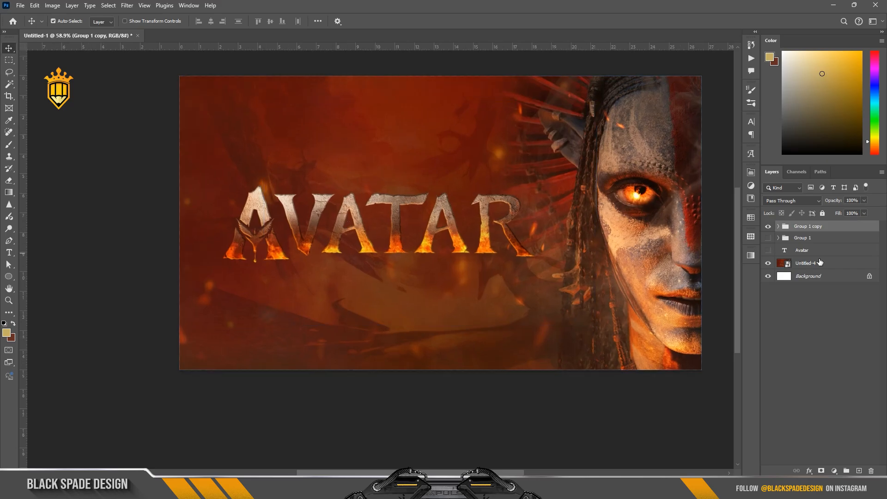
click(814, 238)
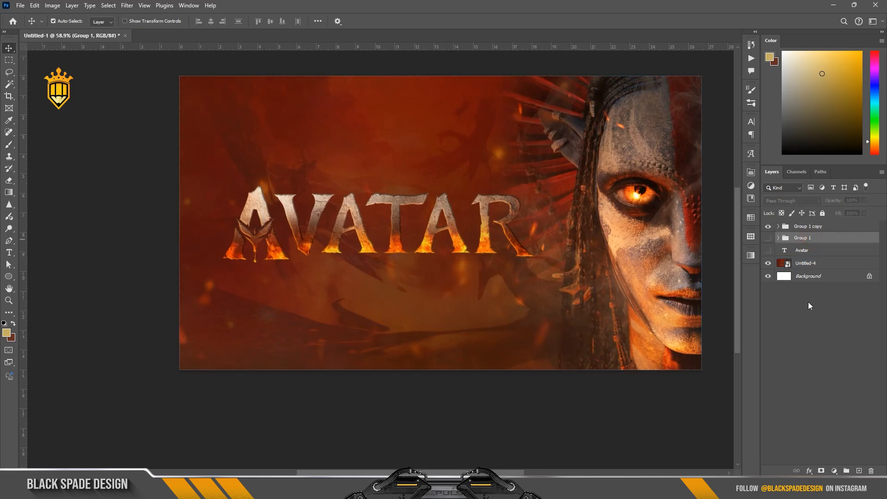
click(859, 471)
key(b)
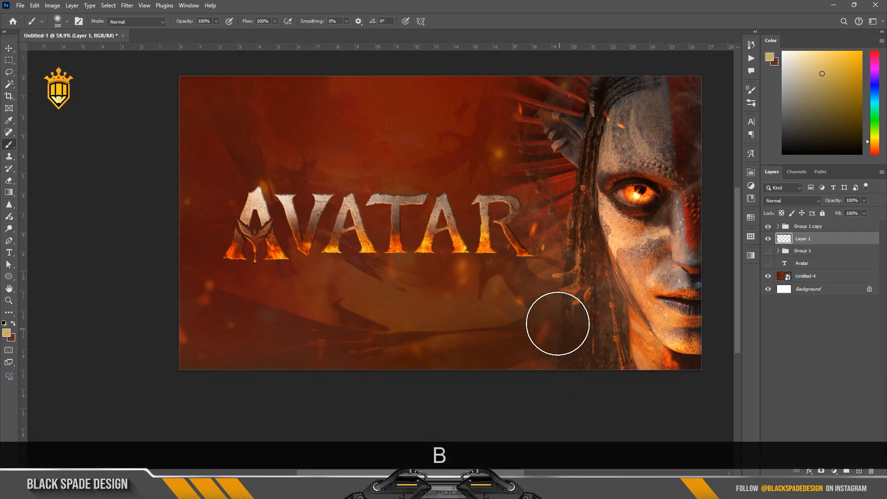
alt+click(545, 317)
Enlarge the soft brush to 2100 px and paint one dark brown dab on Layer 1 behind the lettering
scroll(468, 322, down, 1)
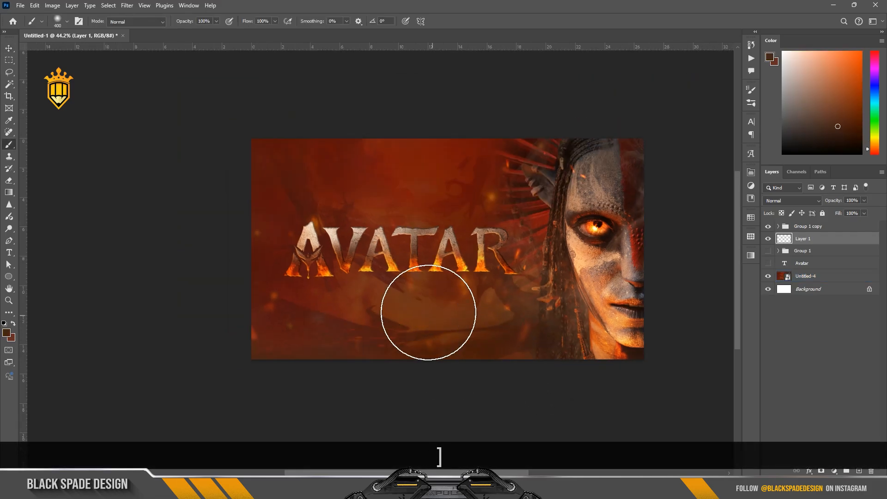
key(bracketright)
key(bracketright)
key(bracketright)
key(bracketright)
key(bracketright)
key(bracketright)
key(bracketright)
key(bracketright)
key(bracketright)
key(bracketright)
key(bracketright)
key(bracketright)
key(bracketright)
key(bracketright)
key(bracketright)
key(bracketright)
key(bracketright)
key(bracketleft)
key(bracketleft)
click(371, 242)
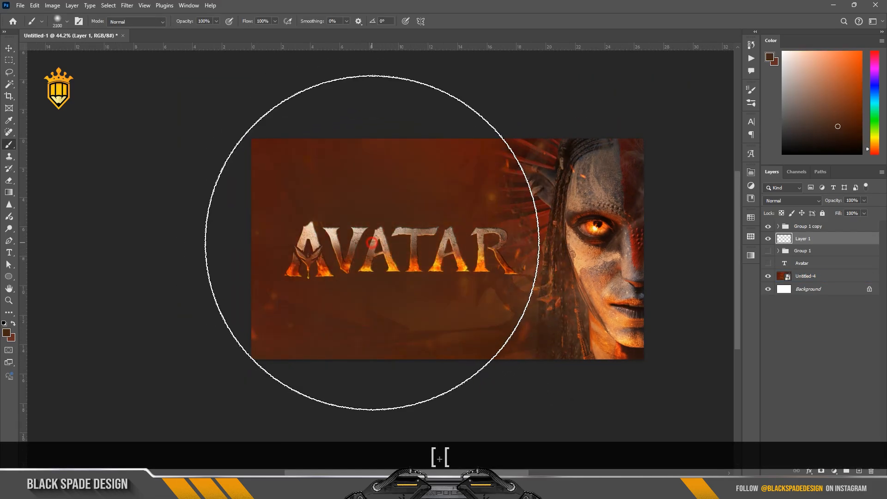
Set the dark brown layer to Multiply at 72% opacity and duplicate it
click(790, 200)
click(775, 238)
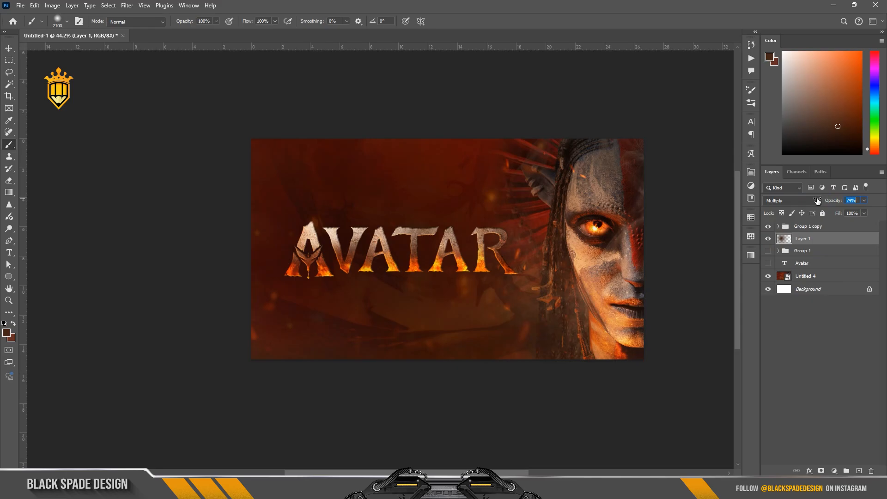
key(ctrl+j)
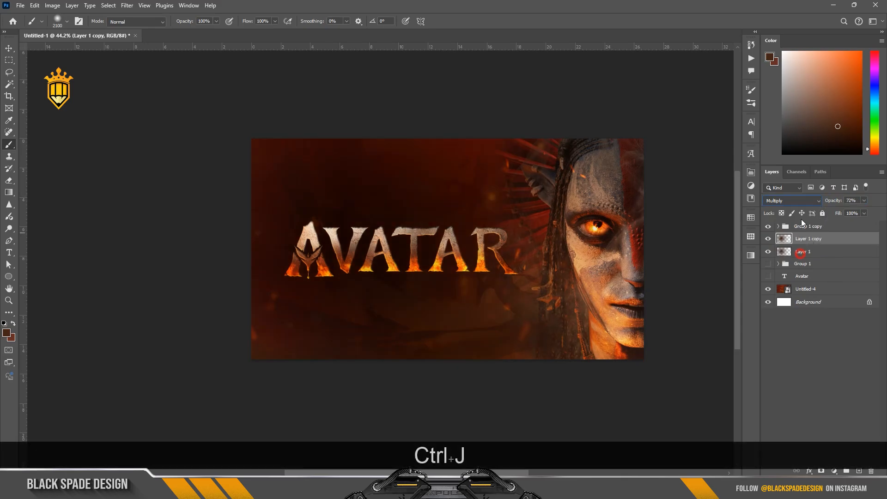
Set the blend mode of the original Layer 1 beneath the copy to Normal
click(804, 252)
click(791, 200)
click(782, 212)
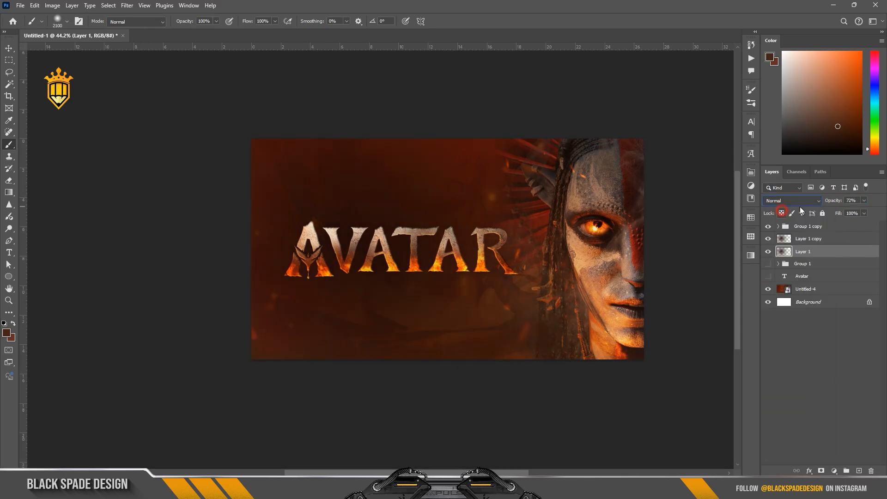
Lower the opacity of the Multiply layer, Layer 1 copy, to 41% behind the AVATAR lettering
click(802, 242)
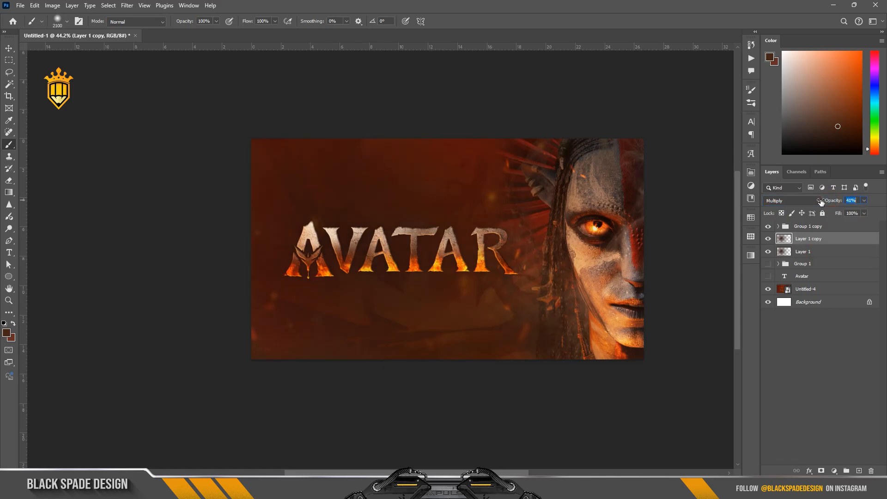
key(v)
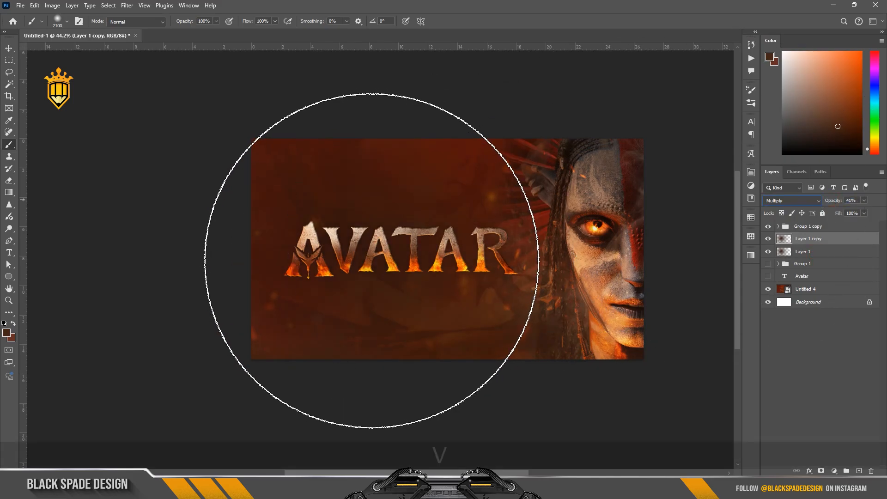
click(8, 52)
scroll(406, 245, up, 8)
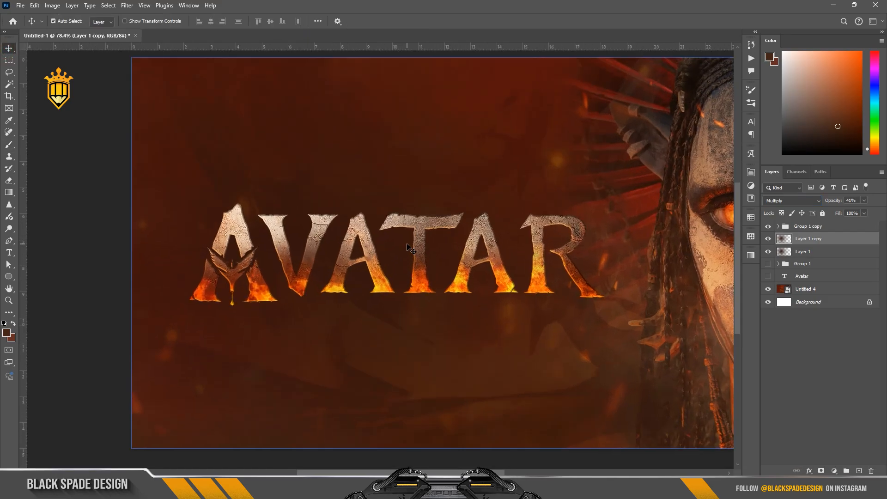
key(space)
scroll(436, 257, up, 3)
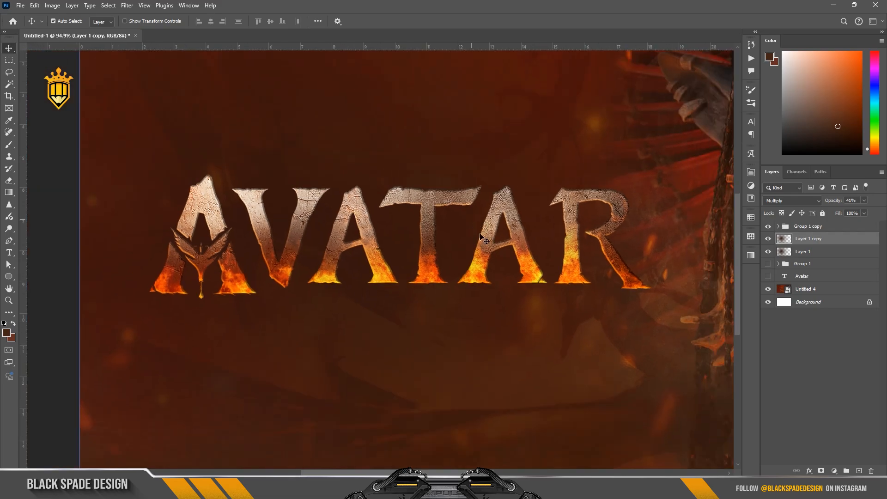
scroll(486, 240, down, 3)
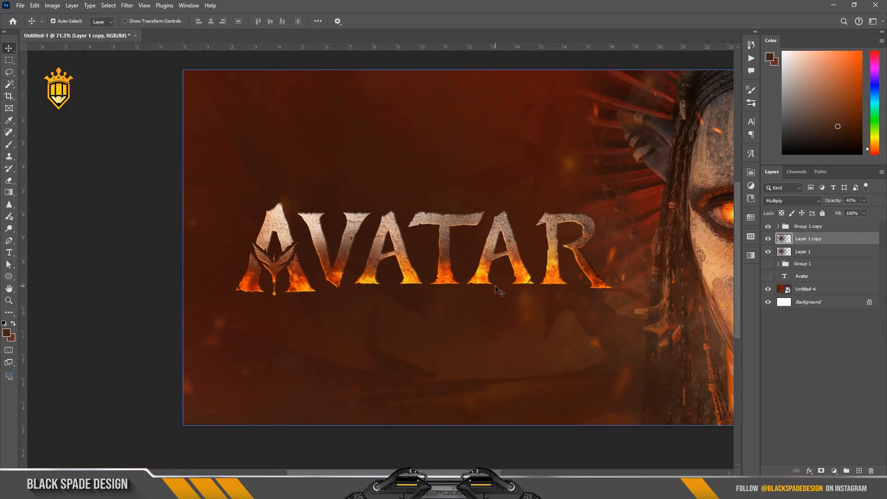
drag(489, 240, 365, 241)
Nudge the FIRE AND ASH subtitle on Layer 2 to the right and enlarge it slightly about its center
click(768, 240)
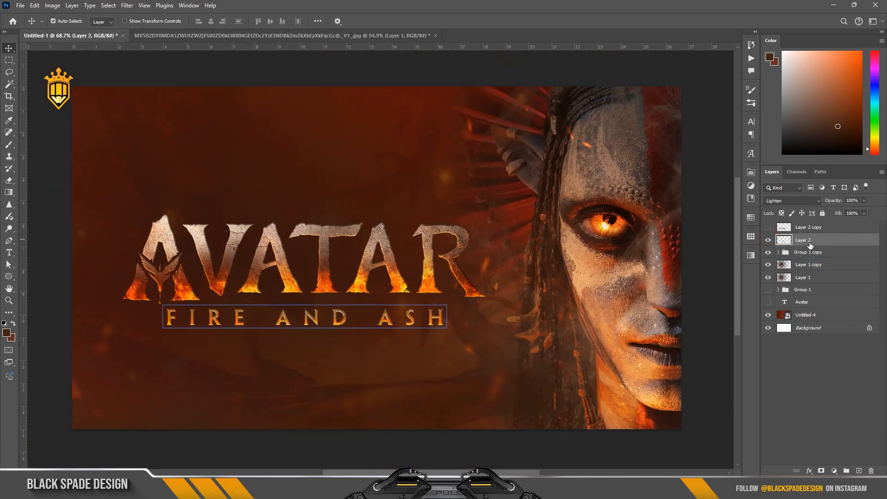
click(397, 327)
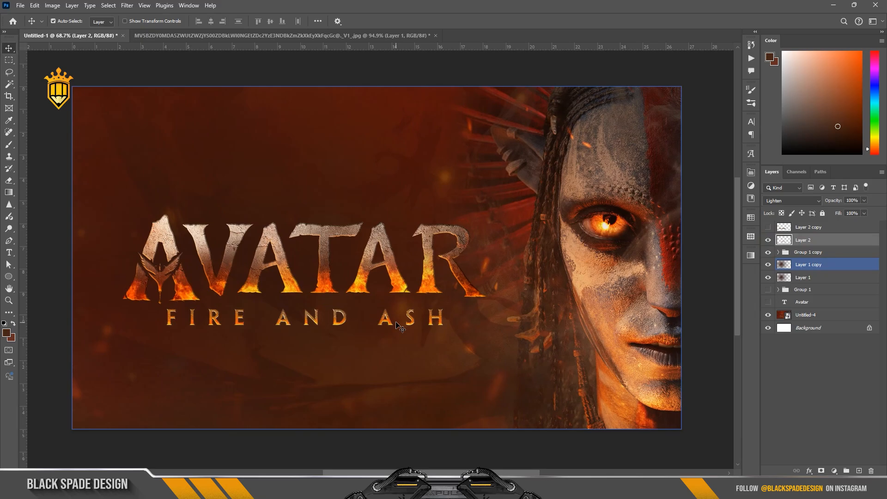
key(Right)
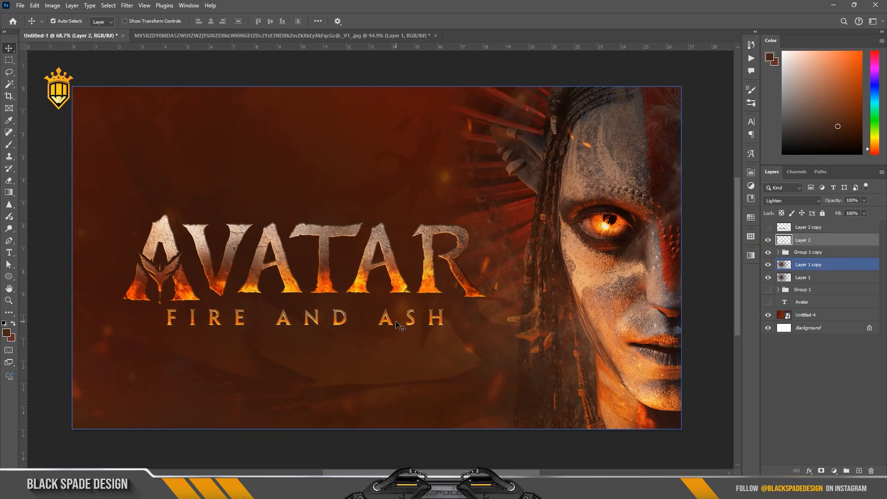
click(398, 319)
key(ctrl+t)
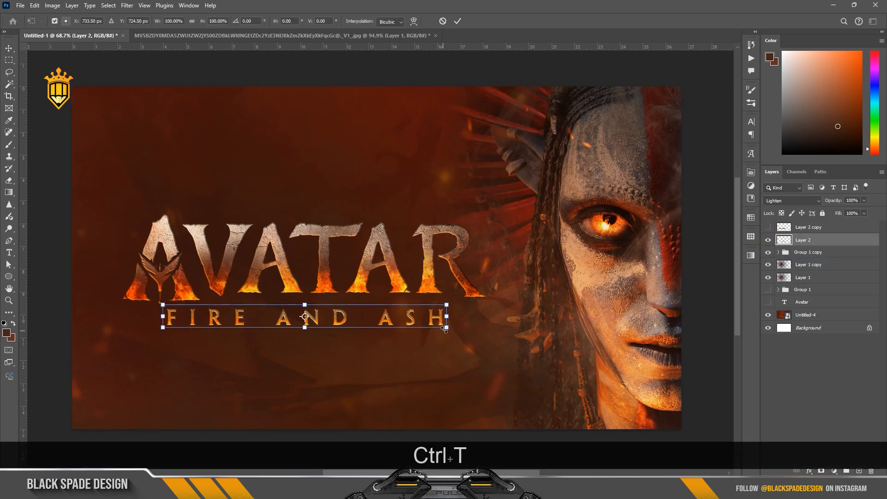
drag(445, 329, 459, 330)
key(Return)
Nudge the enlarged FIRE AND ASH subtitle down a few pixels, away from the AVATAR lettering
key(Down)
key(Down)
key(Down)
key(Down)
key(Down)
key(Down)
key(Down)
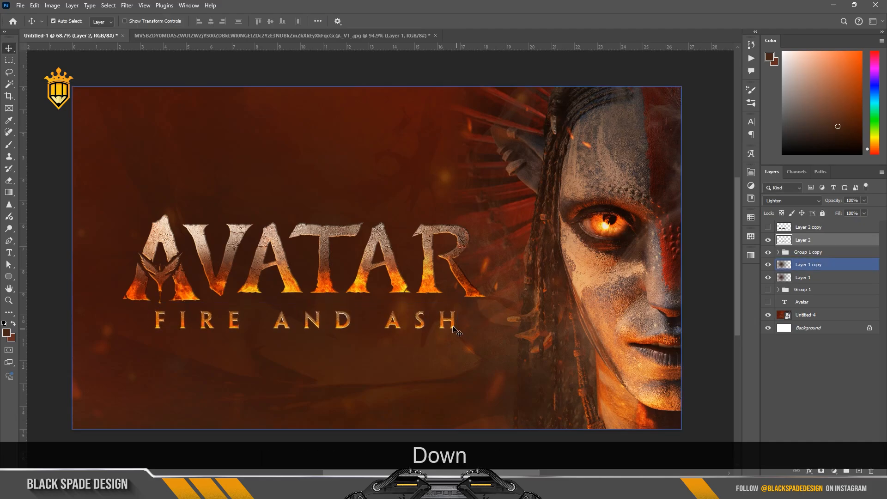
Darken the FIRE AND ASH subtitle with a Curves adjustment, mapping RGB input 110 to output 93
scroll(455, 330, down, 4)
scroll(384, 312, up, 5)
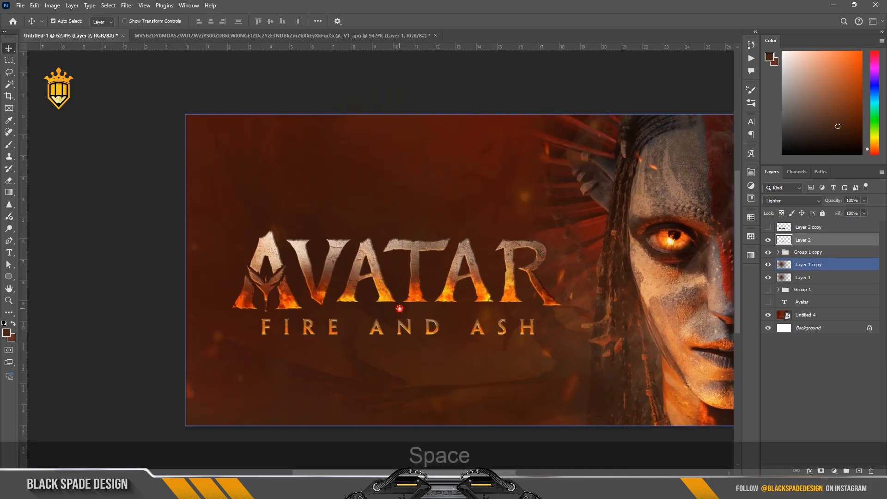
drag(398, 313, 384, 303)
key(ctrl+m)
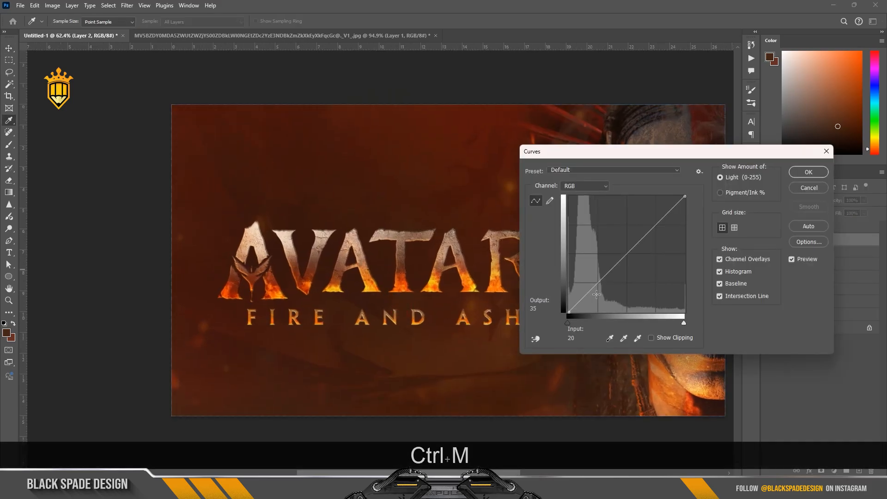
click(619, 270)
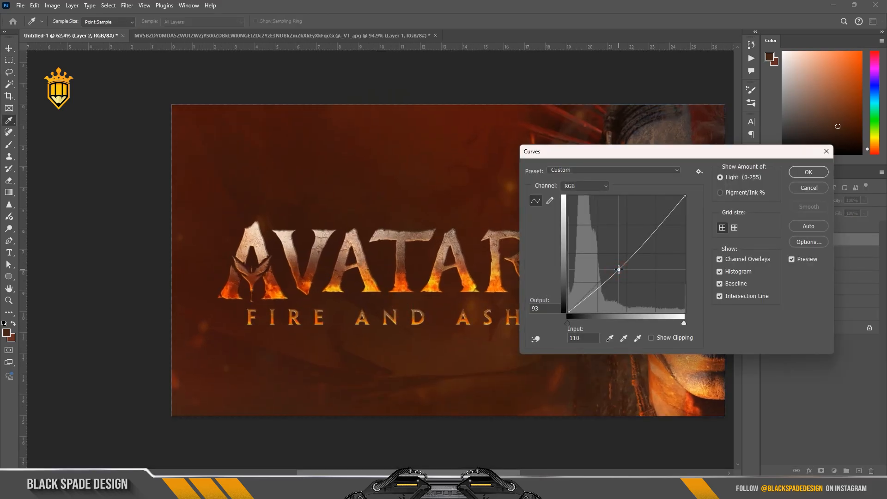
click(806, 173)
Move the subtitle on Layer 2 and the AVATAR lettering in Group 1 copy up together to a Y position of 591 px
ctrl+click(806, 254)
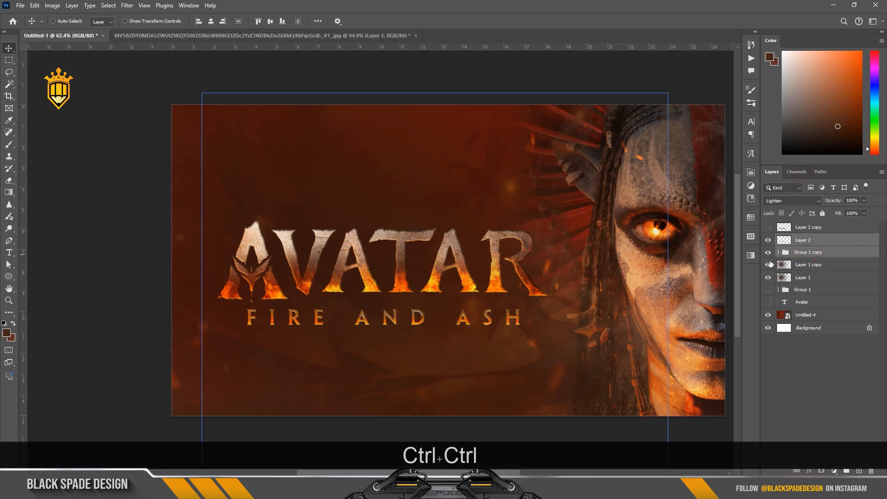
key(ctrl+t)
click(454, 185)
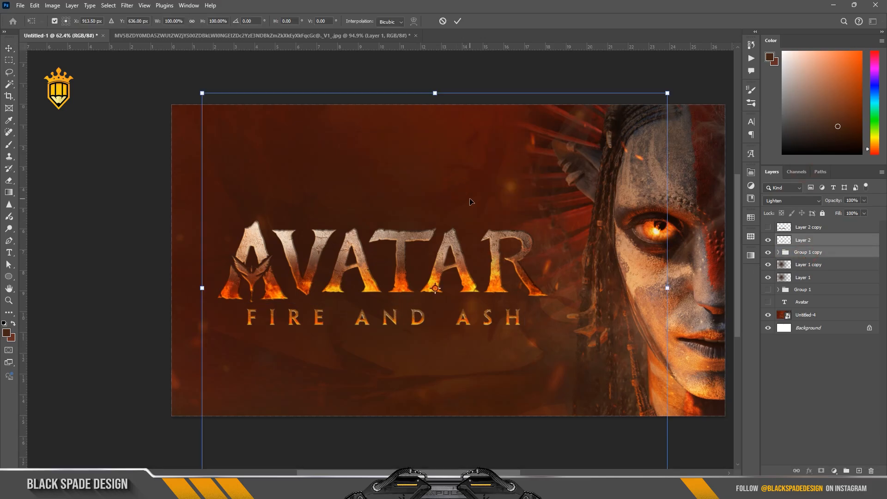
key(Up)
key(Up)
key(Up)
key(Up)
key(Up)
key(Up)
key(Up)
key(Up)
key(Up)
key(Up)
key(Up)
key(Up)
key(Up)
key(Up)
key(Up)
key(Up)
key(Up)
key(Up)
key(Up)
key(Up)
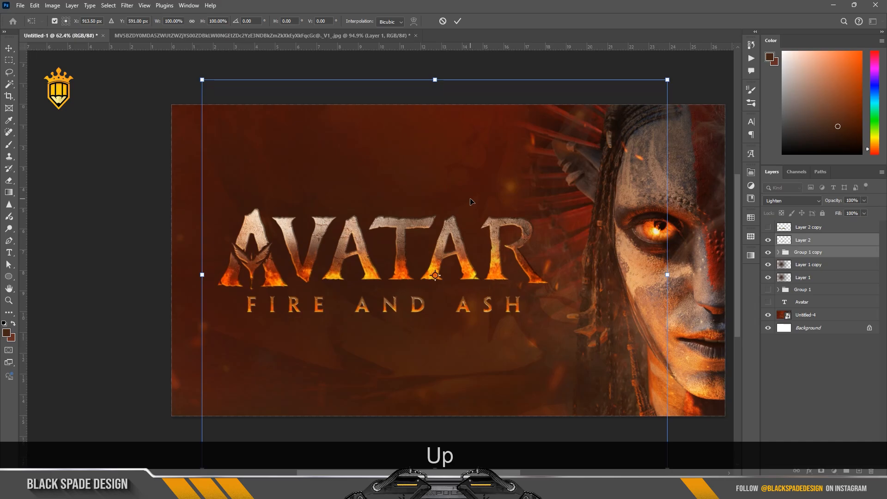
key(Return)
Fit the whole composition on screen to review the title and subtitle placement
key(z)
right_click(464, 209)
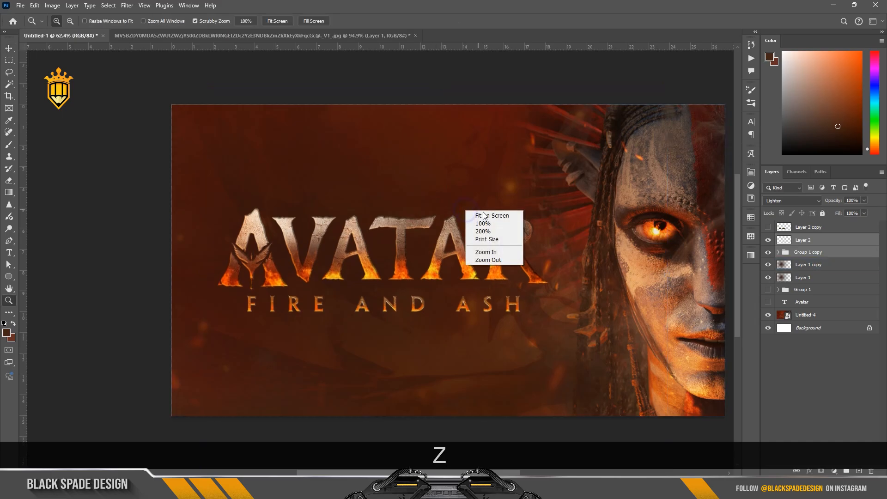
click(483, 213)
key(v)
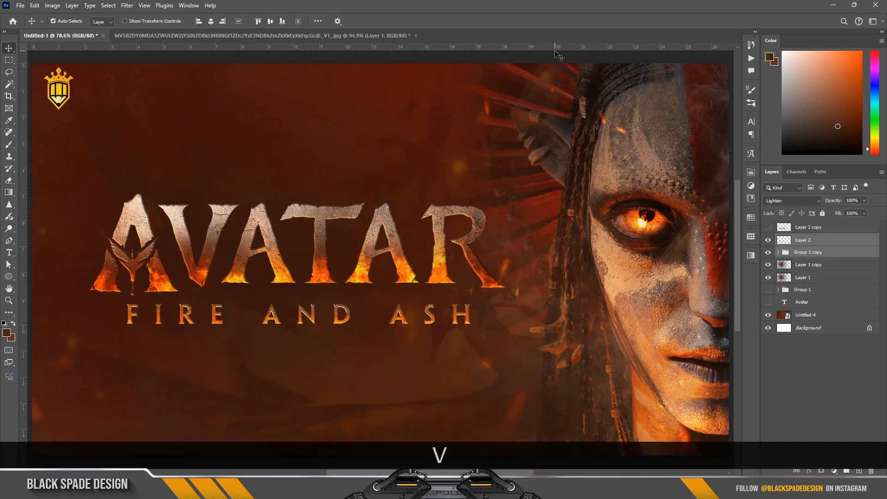